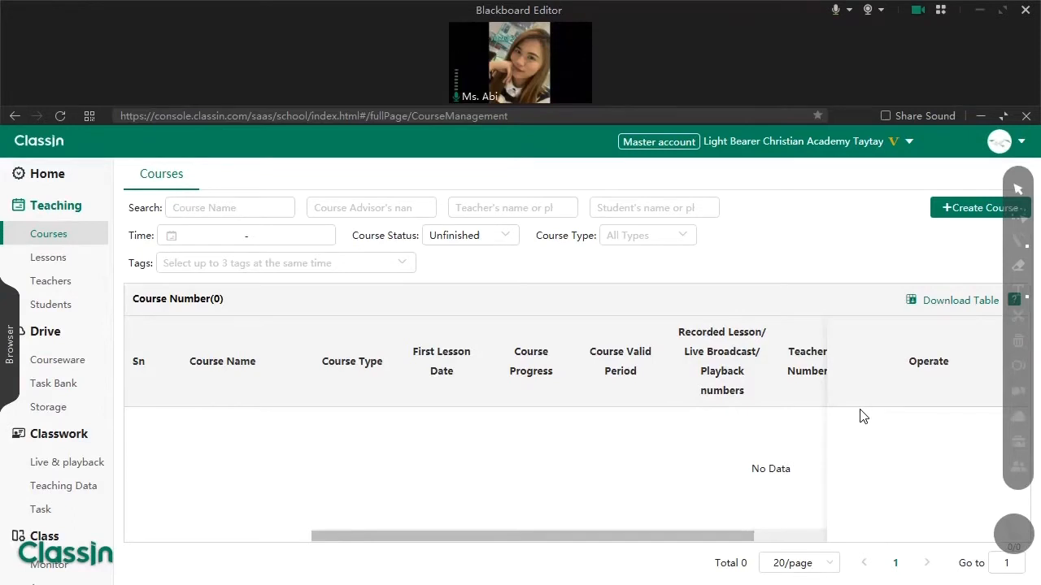
- Return to the Home dashboard and annotate the Teaching section with an underline and a box
left_click(43, 177)
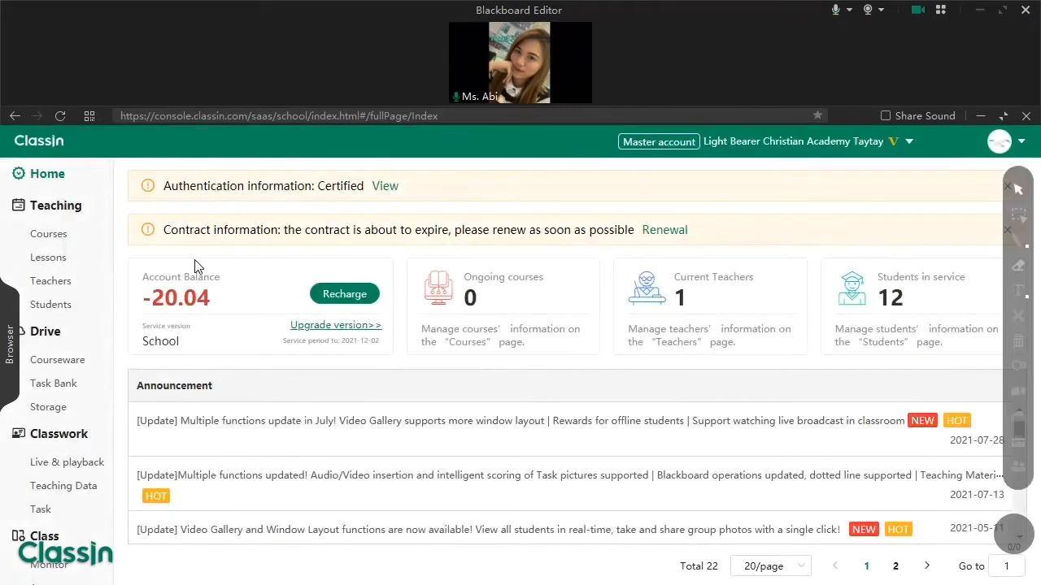
left_click(1018, 237)
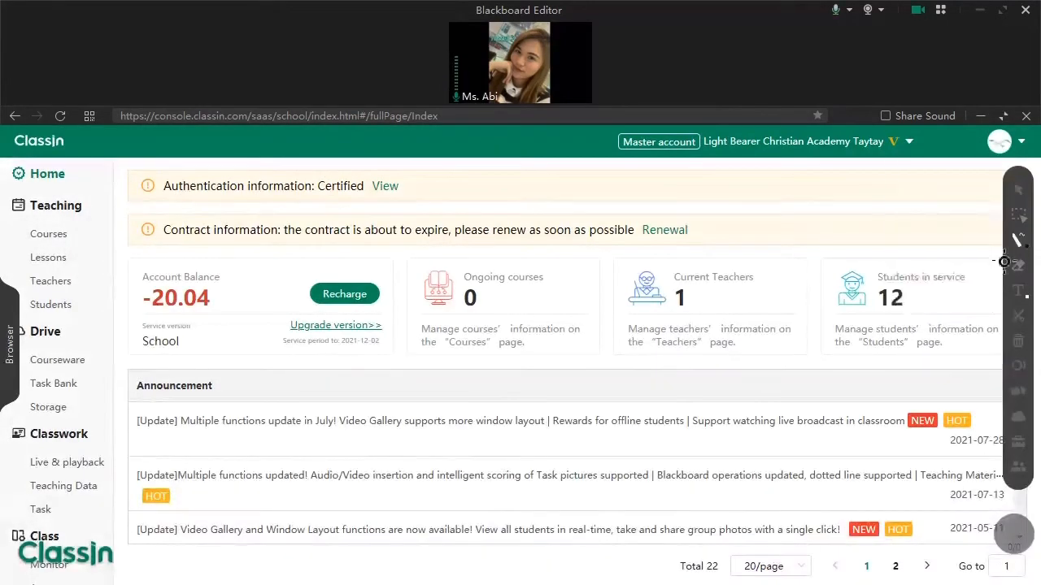
left_click(979, 210)
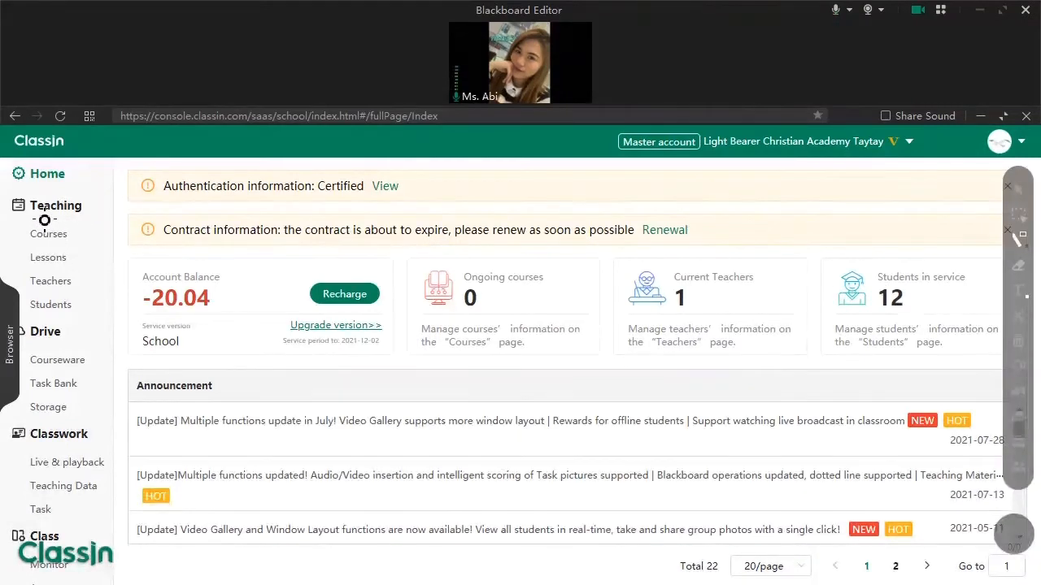
left_click_drag(39, 217, 69, 217)
mouse_move(127, 196)
left_mouse_down()
mouse_move(77, 307)
mouse_move(4, 323)
left_mouse_up()
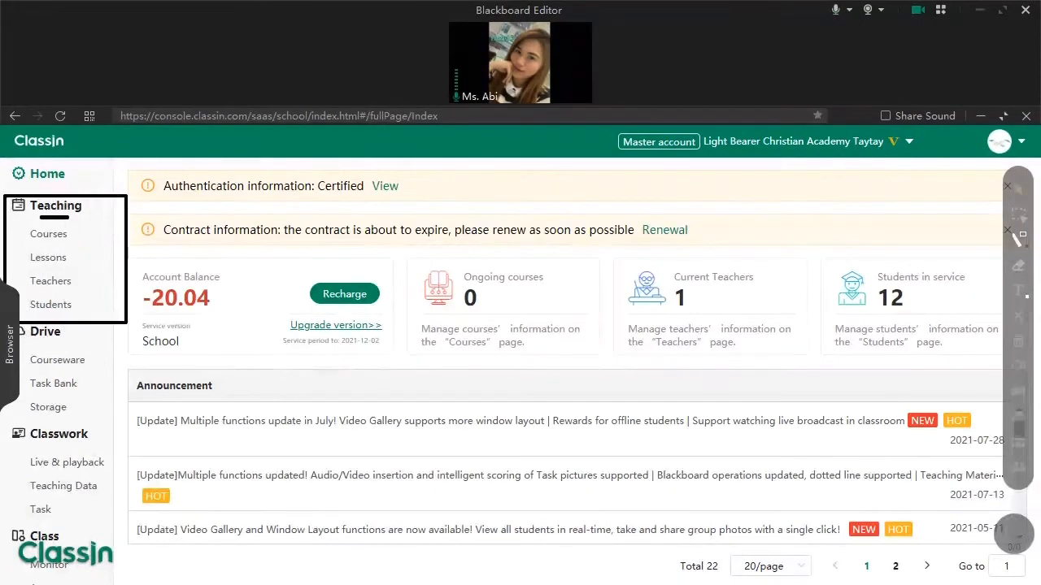
- Delete the drawn rectangle, exit annotation mode and go to the Teachers page
left_click(1017, 214)
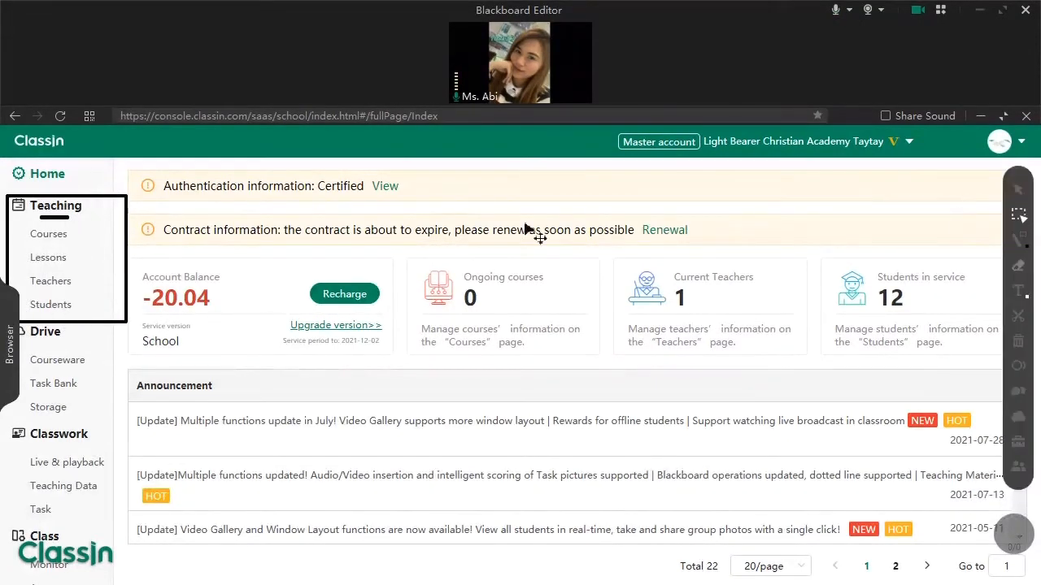
left_click_drag(186, 196, 29, 354)
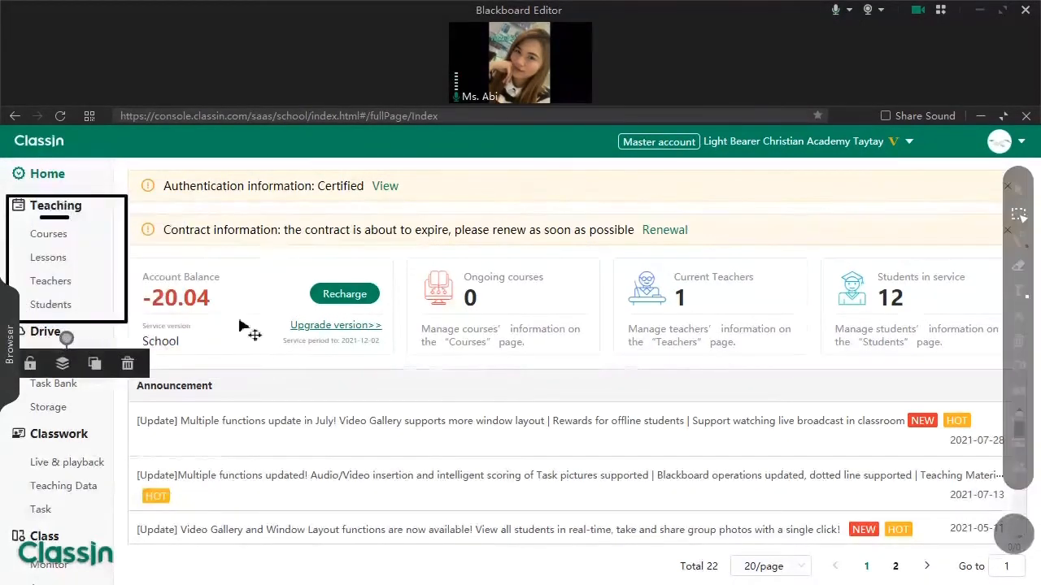
key("Delete")
left_click(1018, 189)
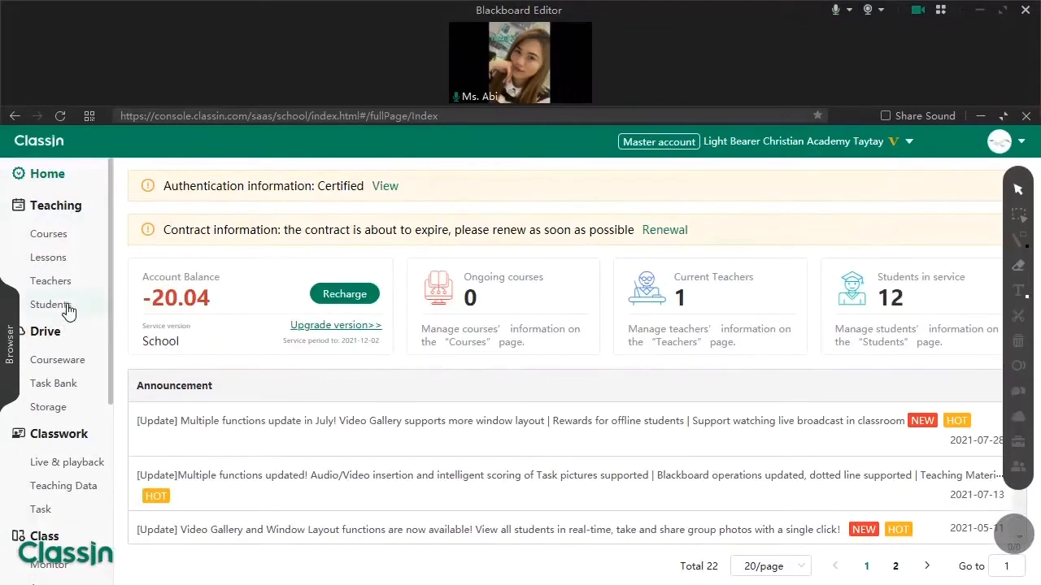
left_click(46, 285)
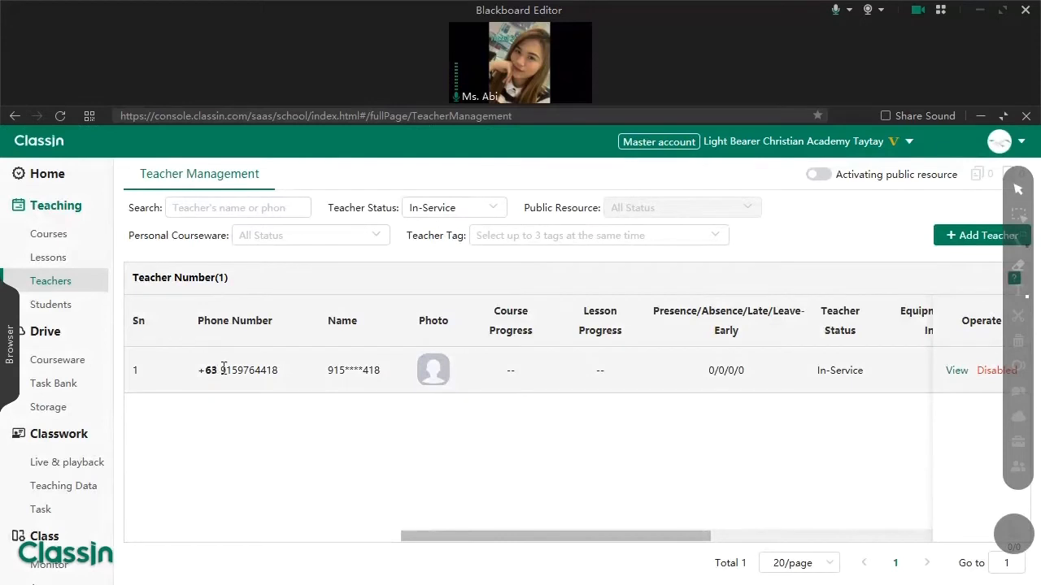
- Highlight the existing teacher's details in the list, then clear the highlight
left_click_drag(223, 370, 557, 409)
left_click(554, 409)
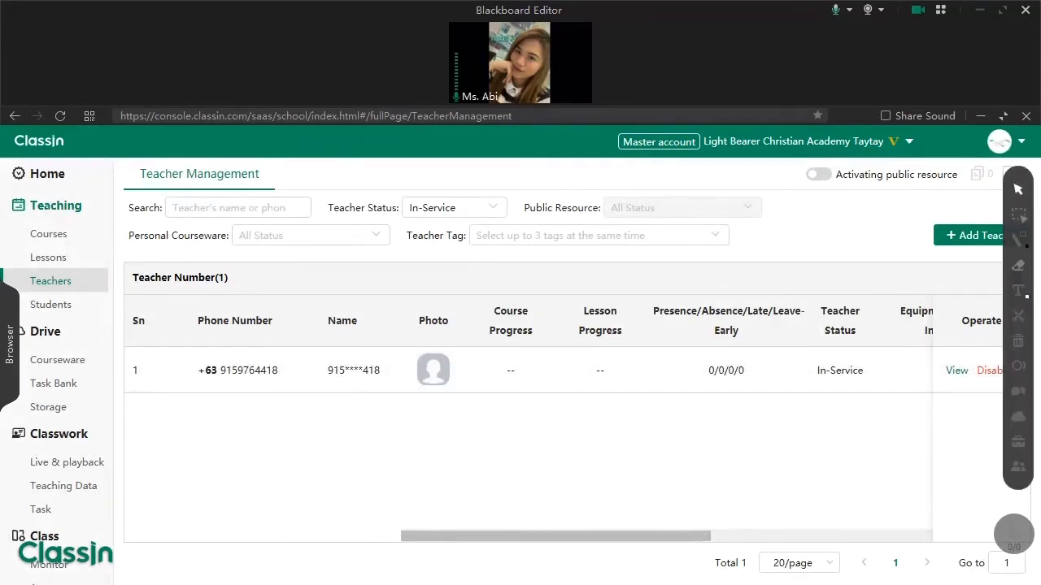
- Start a new teacher entry with a Philippines +63 phone number
left_click(969, 246)
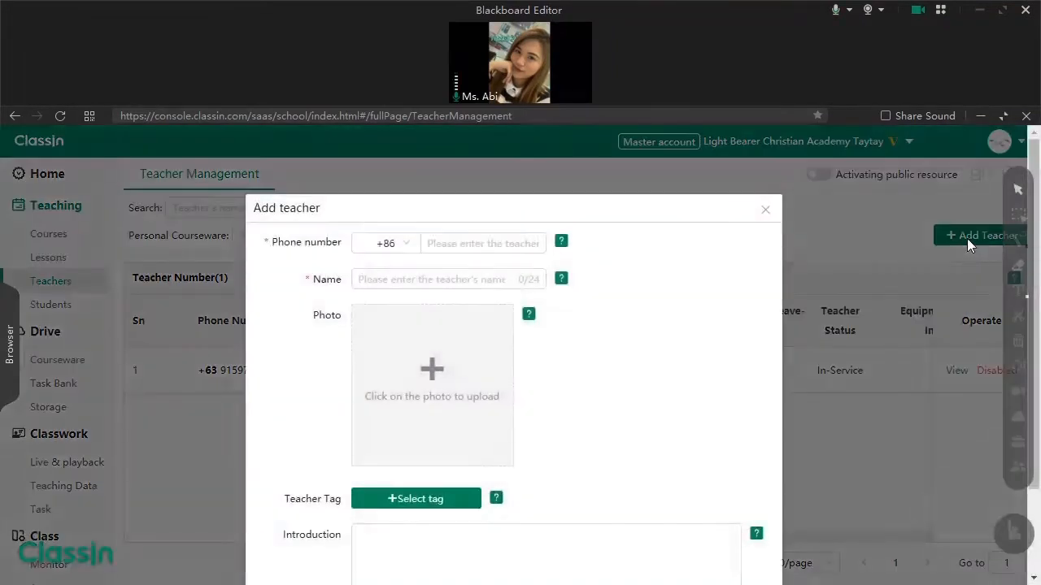
left_click(394, 250)
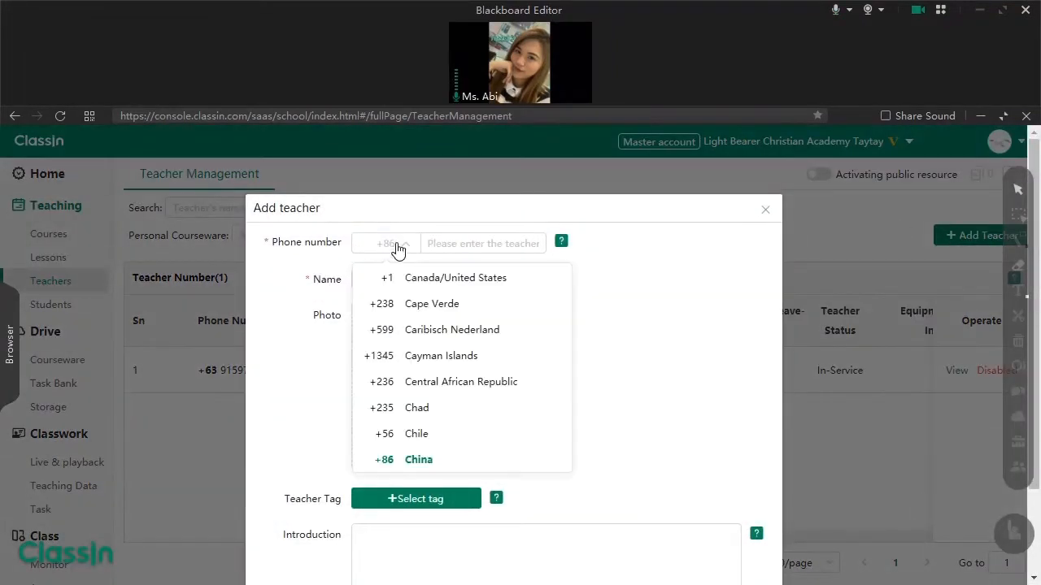
type("+63")
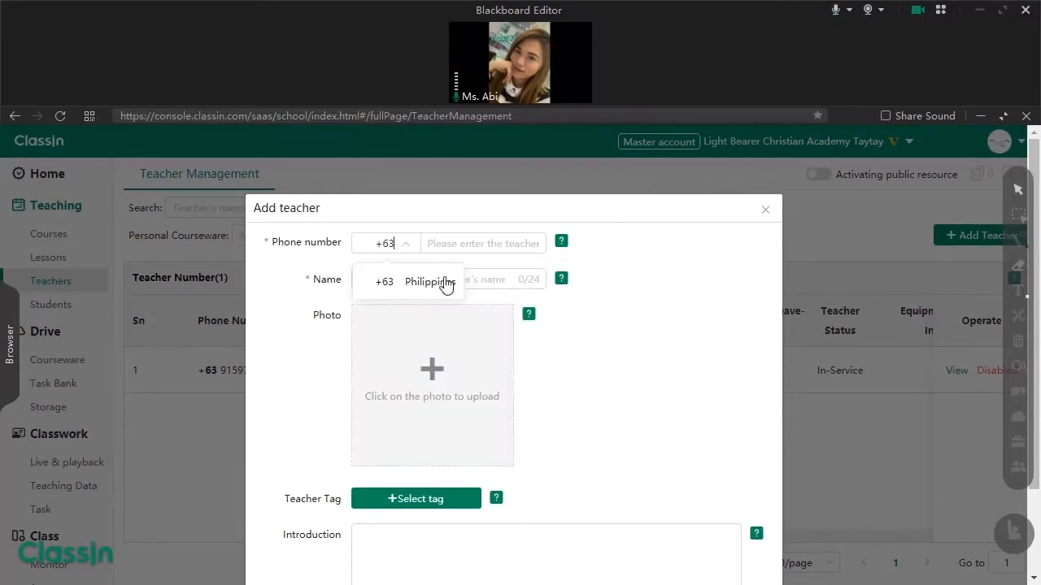
left_click(443, 282)
left_click(458, 248)
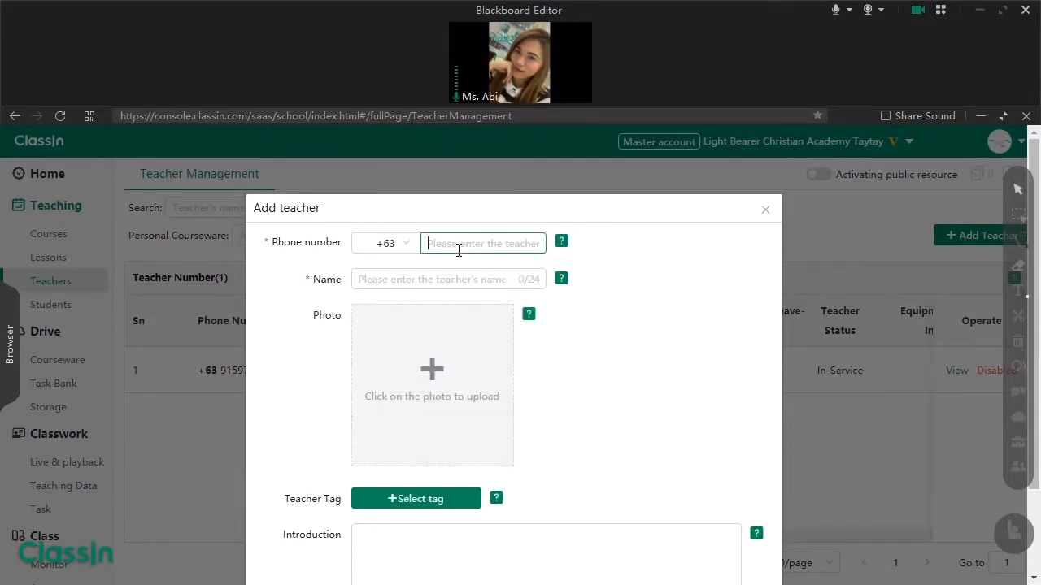
- Enter the teacher's full name and choose a profile photo to upload
left_click(449, 274)
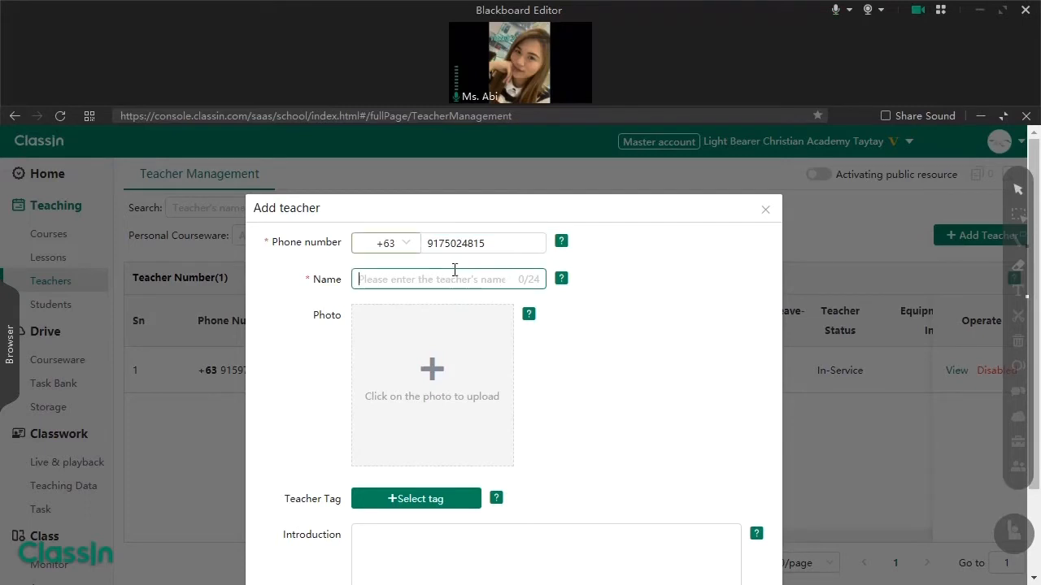
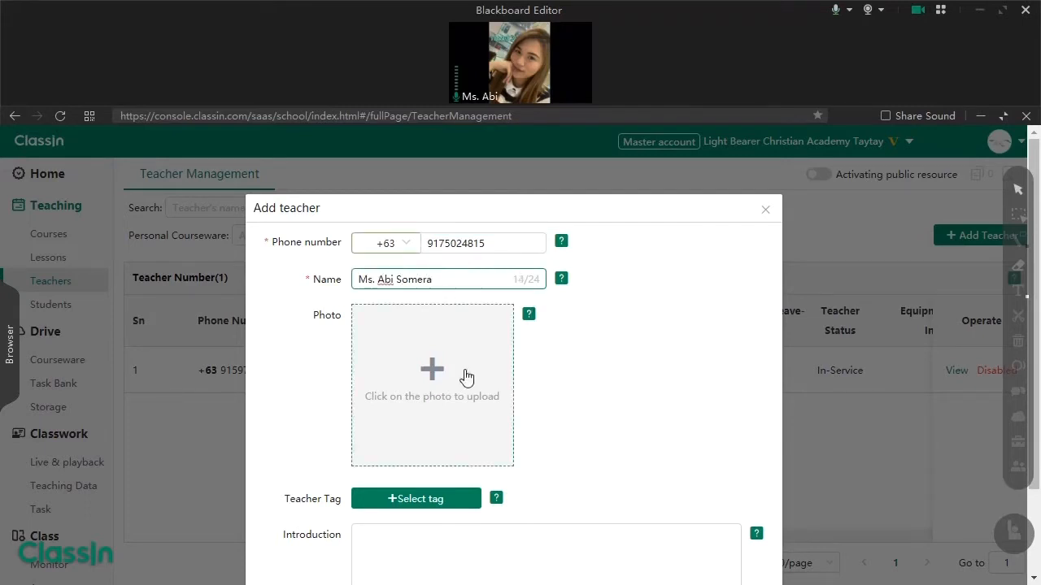
left_click(432, 382)
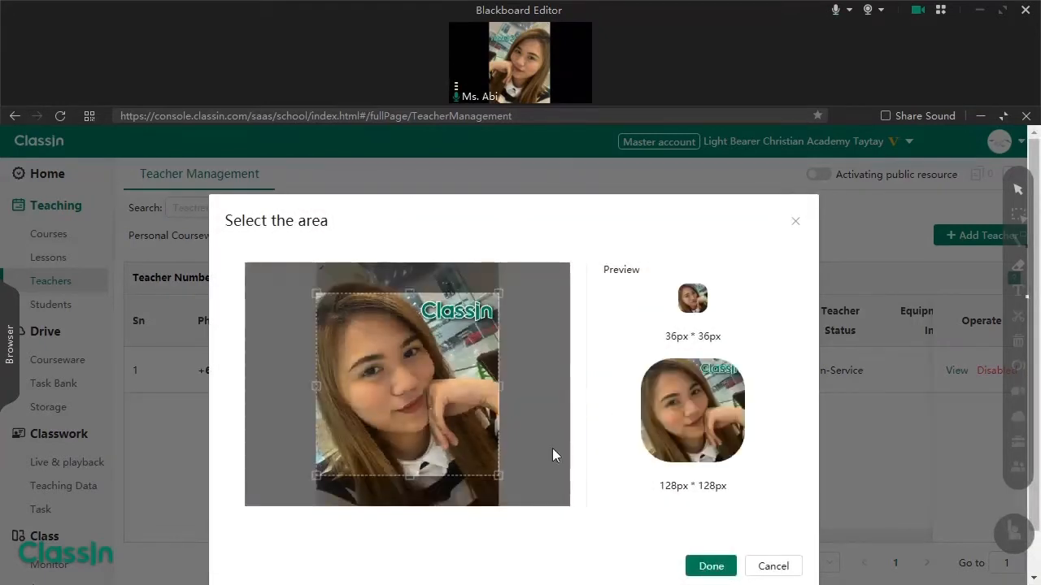
- Confirm the cropped photo area and scroll down the Add teacher form
left_click(711, 565)
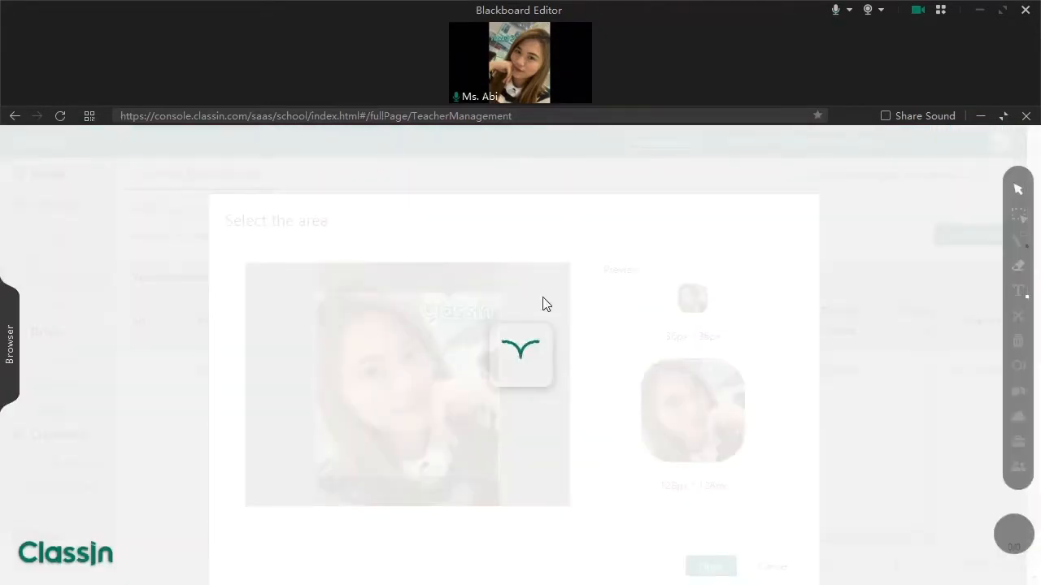
scroll(611, 379, "down", 2)
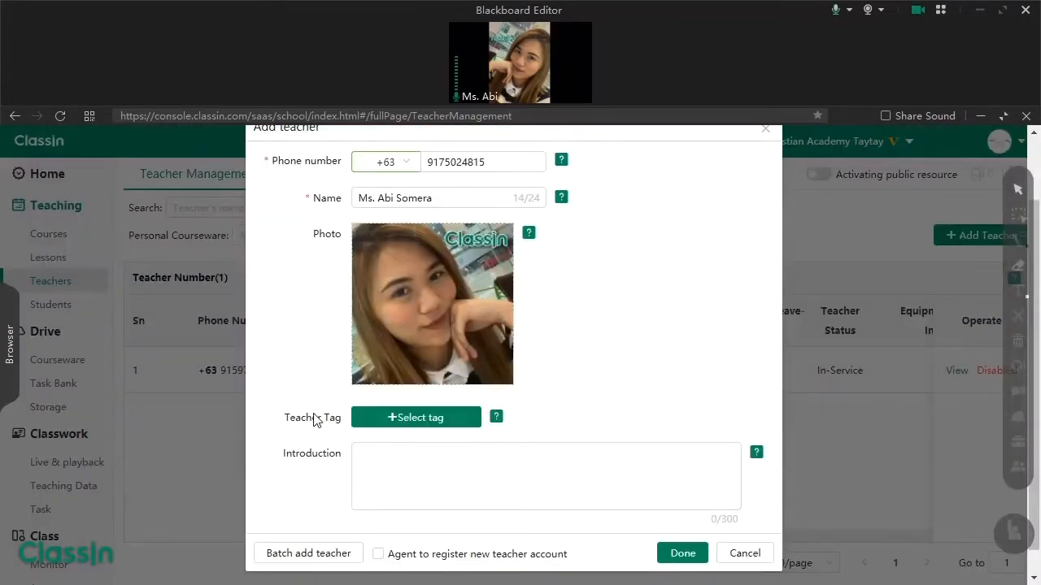
left_click(404, 422)
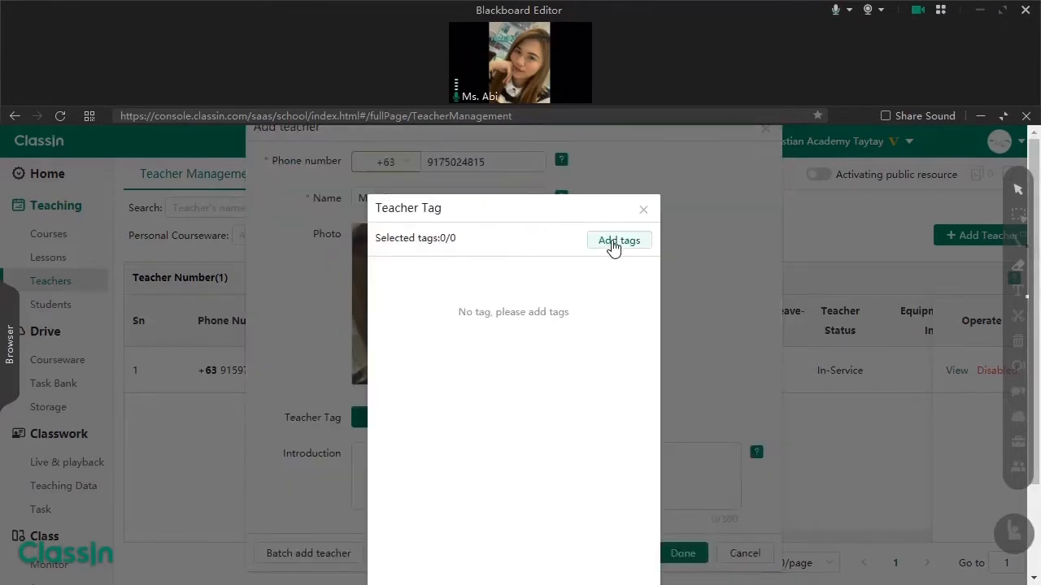
left_click(613, 247)
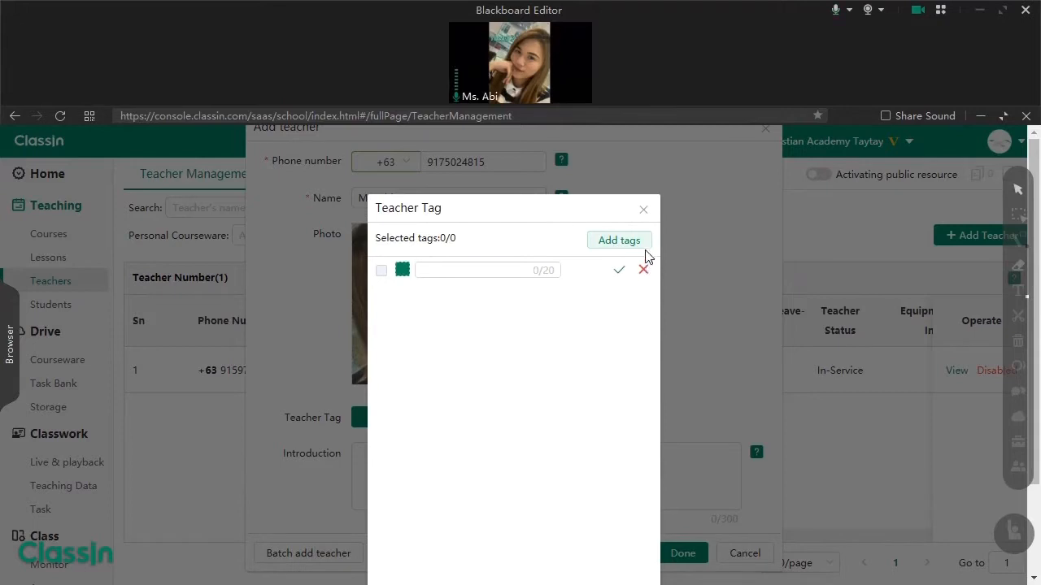
left_click(643, 213)
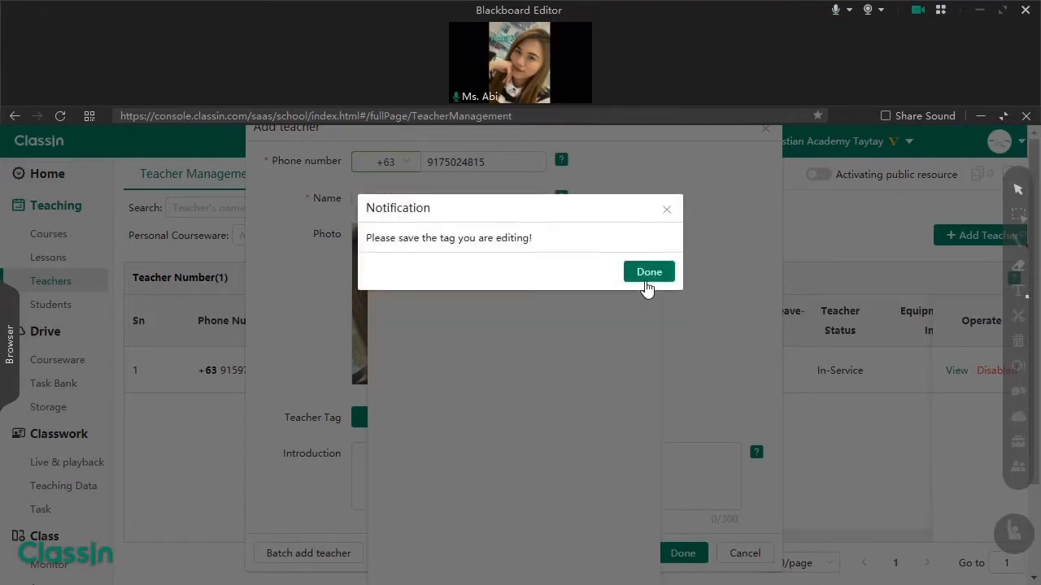
left_click(648, 269)
left_click(644, 269)
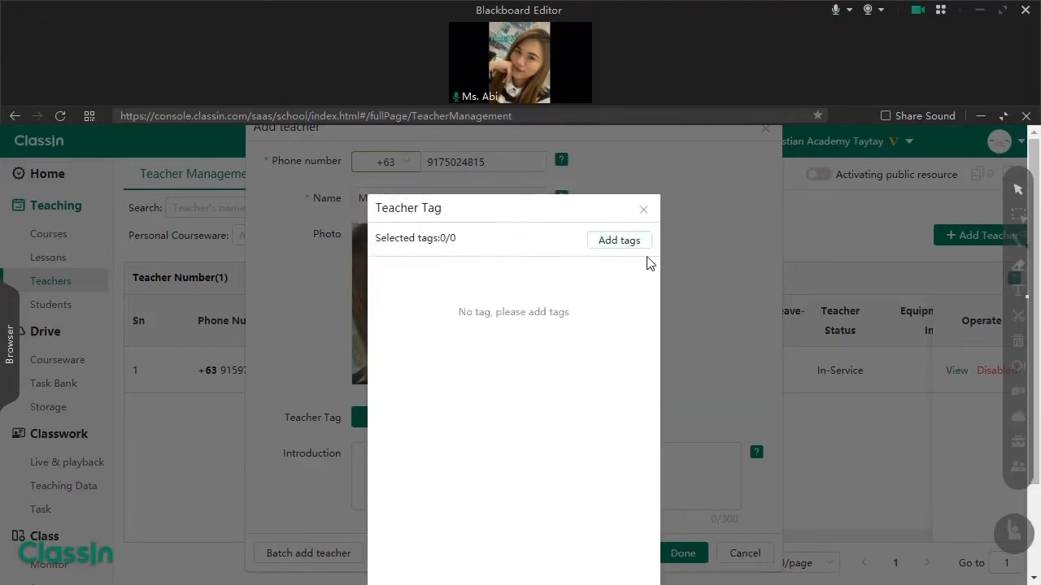
left_click(643, 210)
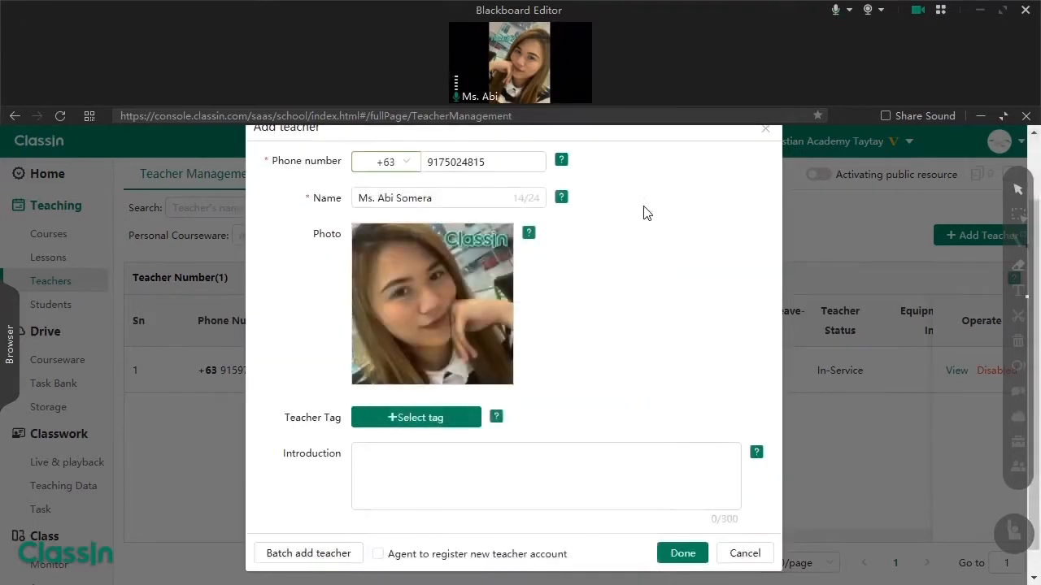
- Touch the Introduction box, save the teacher with Done, and open another blank Add teacher form
left_click(408, 464)
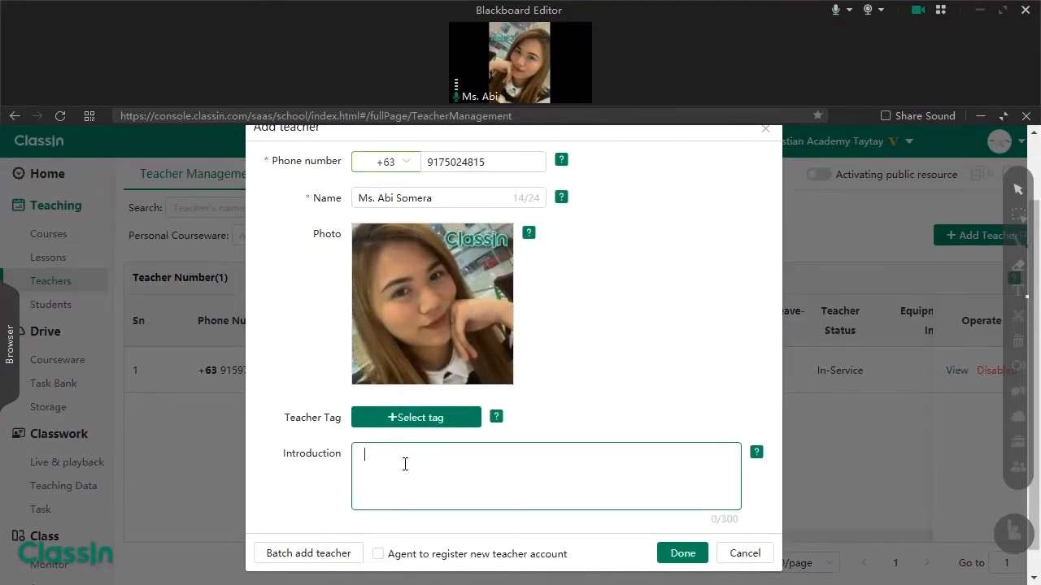
left_click(672, 556)
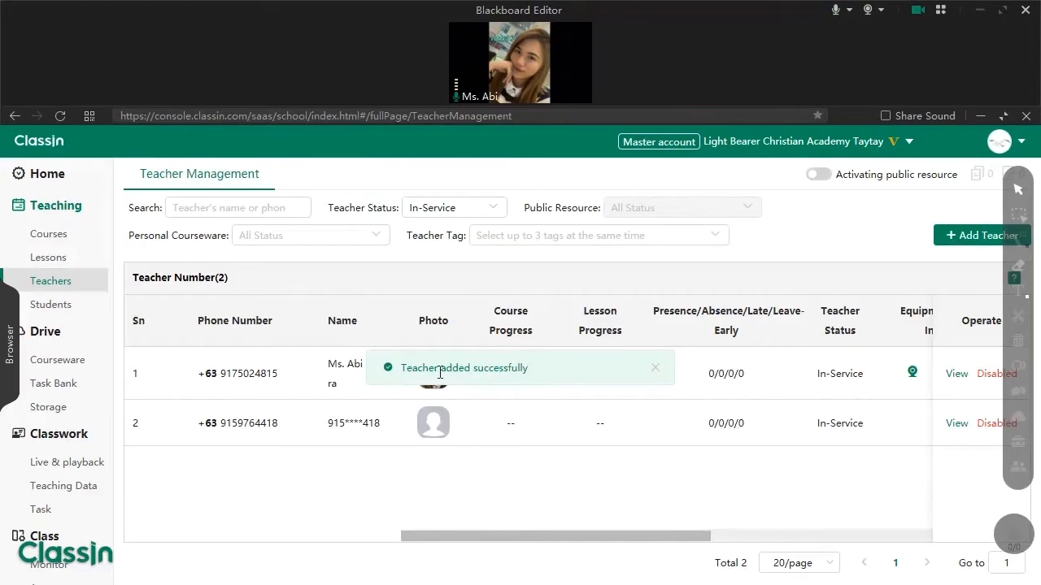
left_click(959, 238)
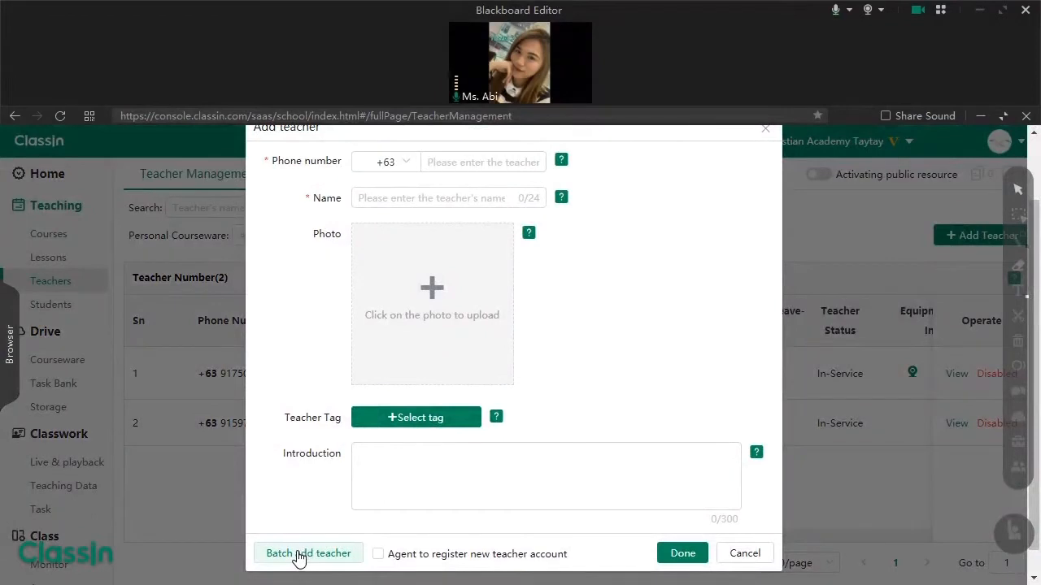
- In batch entry, give the first teacher a +63 phone number and full name
left_click(299, 554)
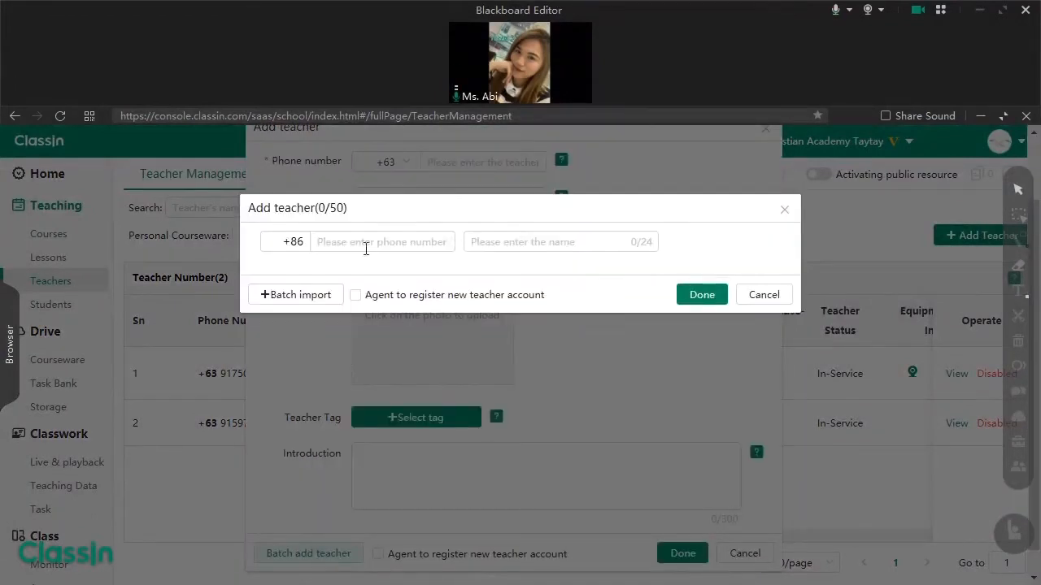
left_click(305, 244)
key("BackSpace")
key("BackSpace")
type("63")
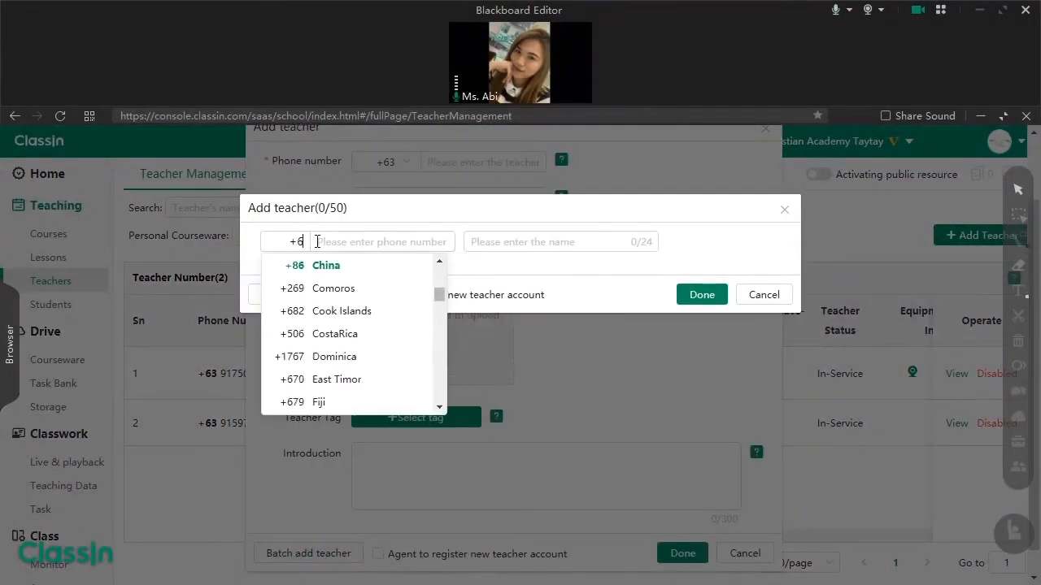
left_click(335, 265)
left_click(343, 242)
type("9")
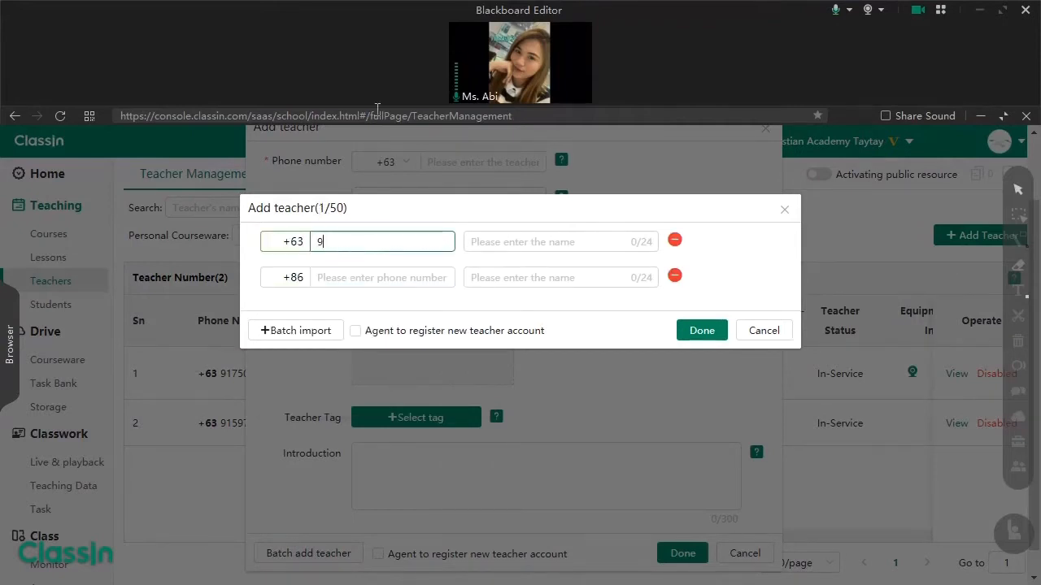
type("17123456789")
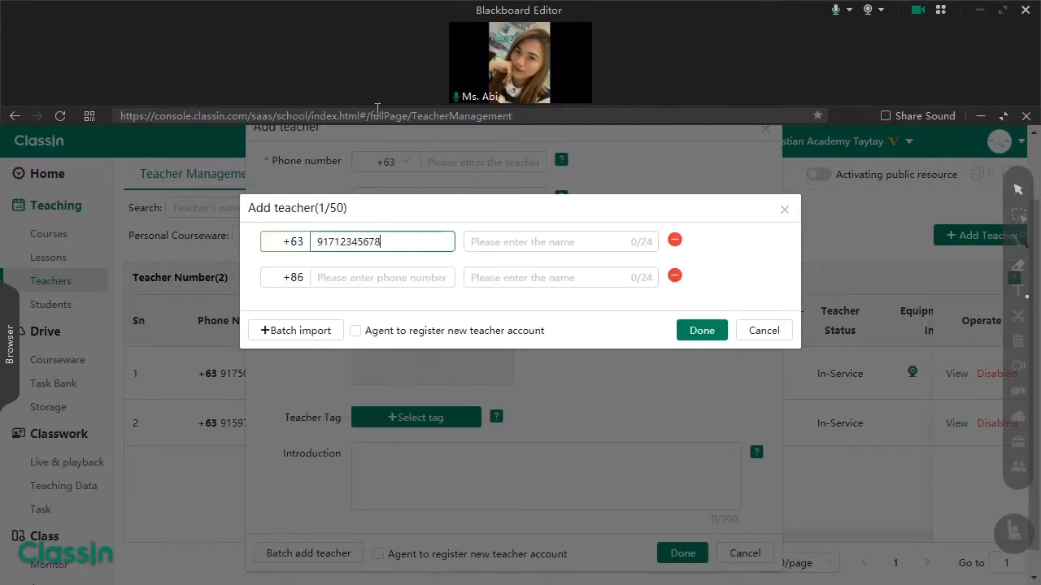
left_click(540, 243)
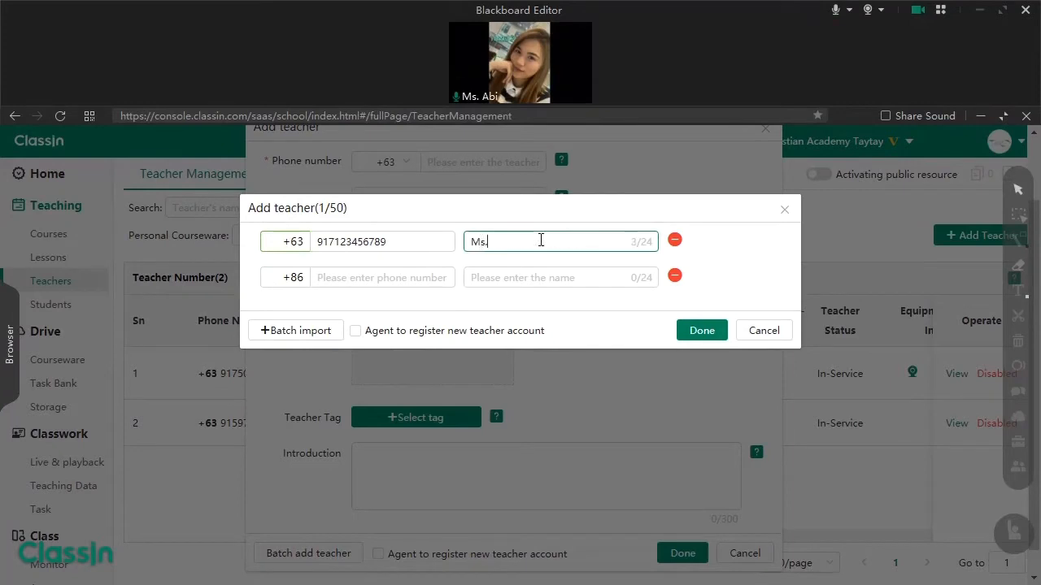
- Add a second +63 teacher with a corrected number and name, then cancel both dialogs
left_click(310, 281)
key("BackSpace")
key("BackSpace")
type("63")
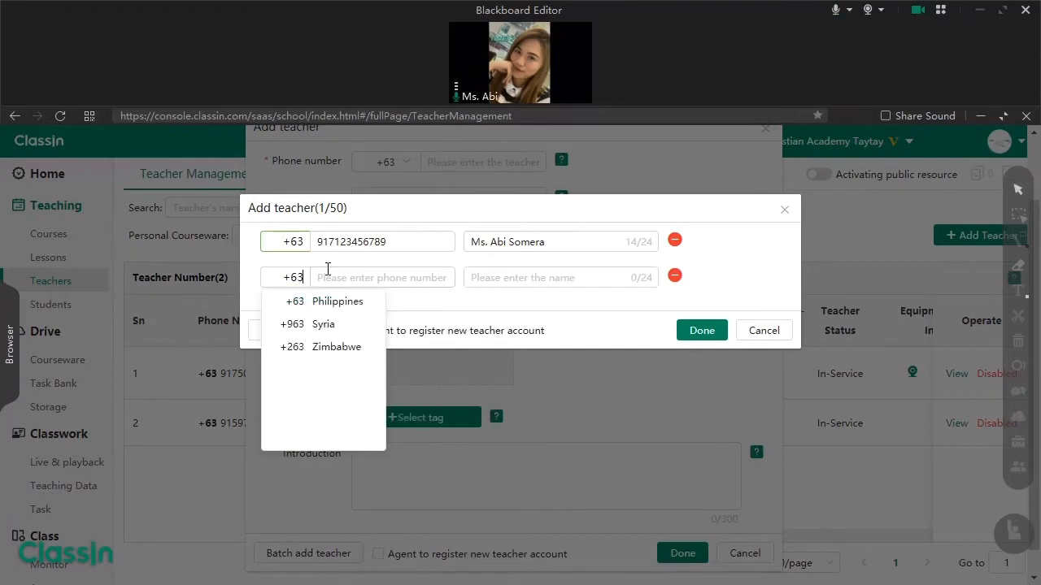
left_click(349, 279)
type("917")
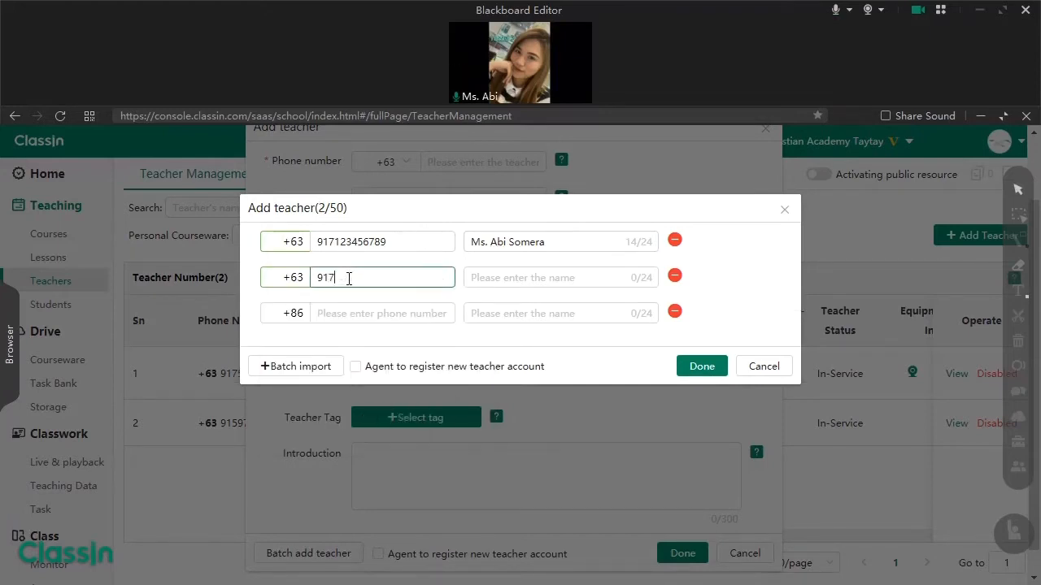
type("123456789")
left_click(511, 277)
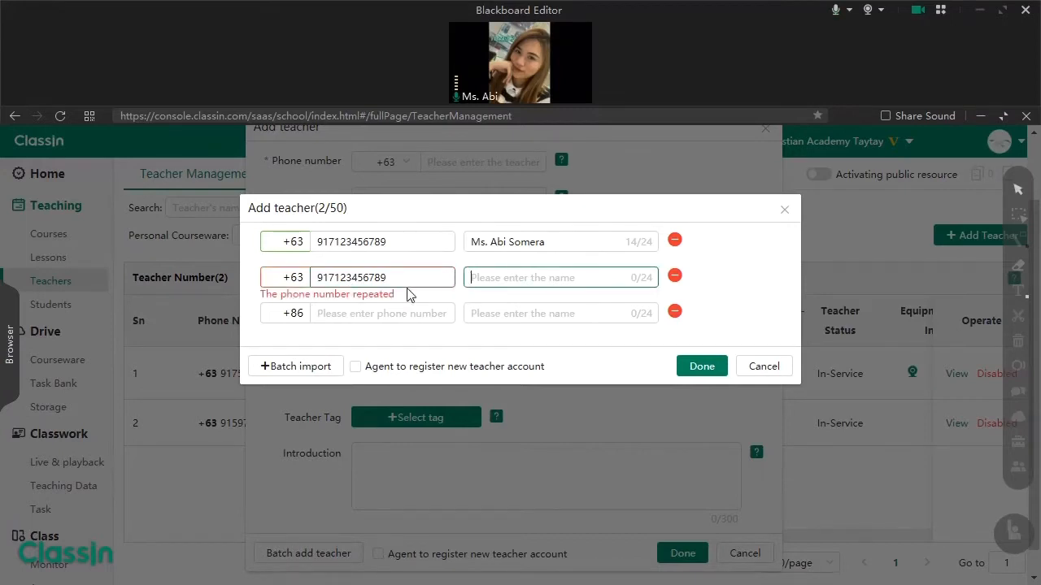
left_click(394, 275)
key("BackSpace")
type("8")
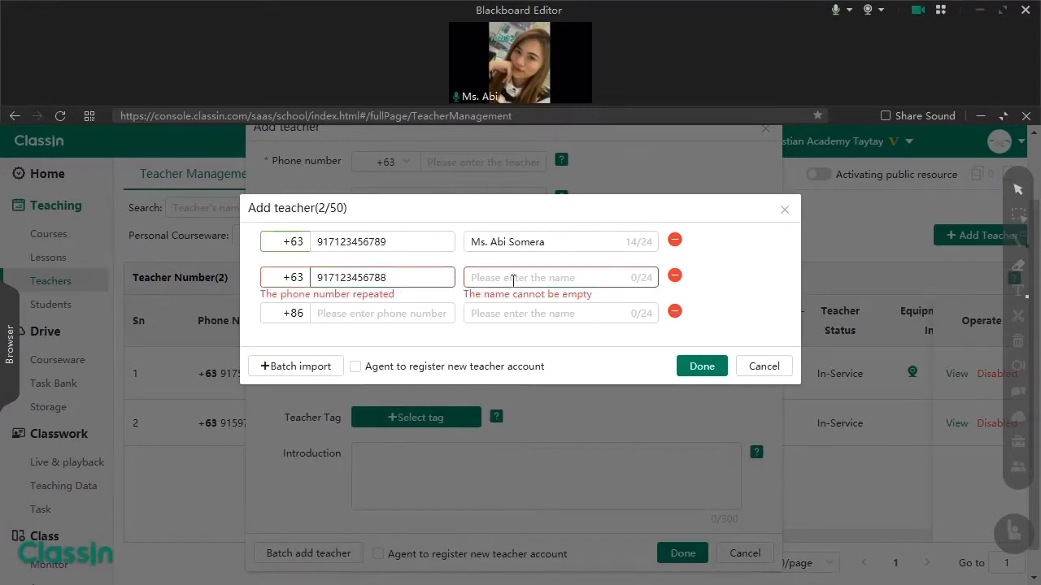
left_click(510, 279)
type("Juan ")
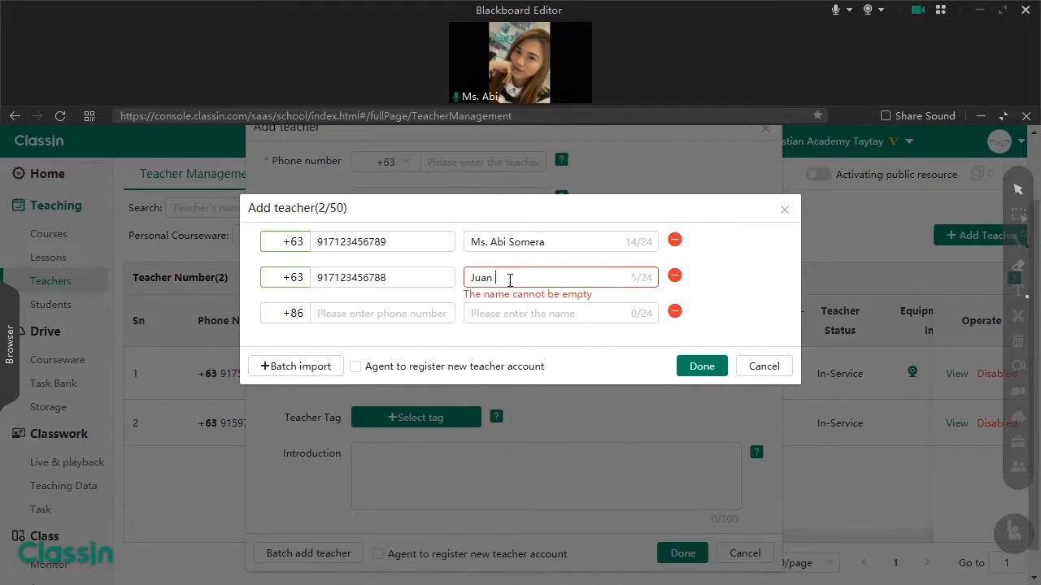
type("De la Cruz")
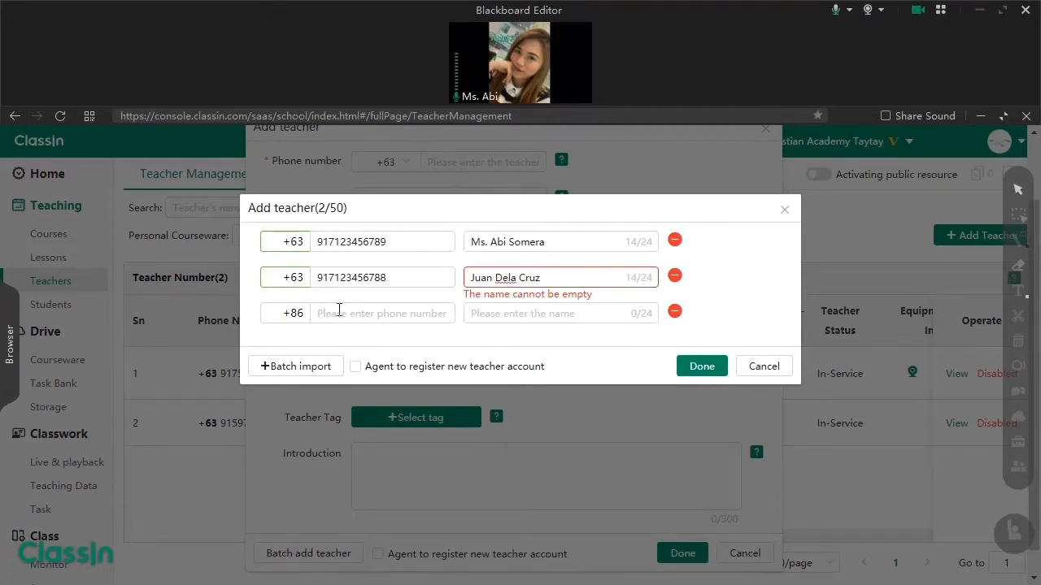
left_click(763, 367)
left_click(741, 553)
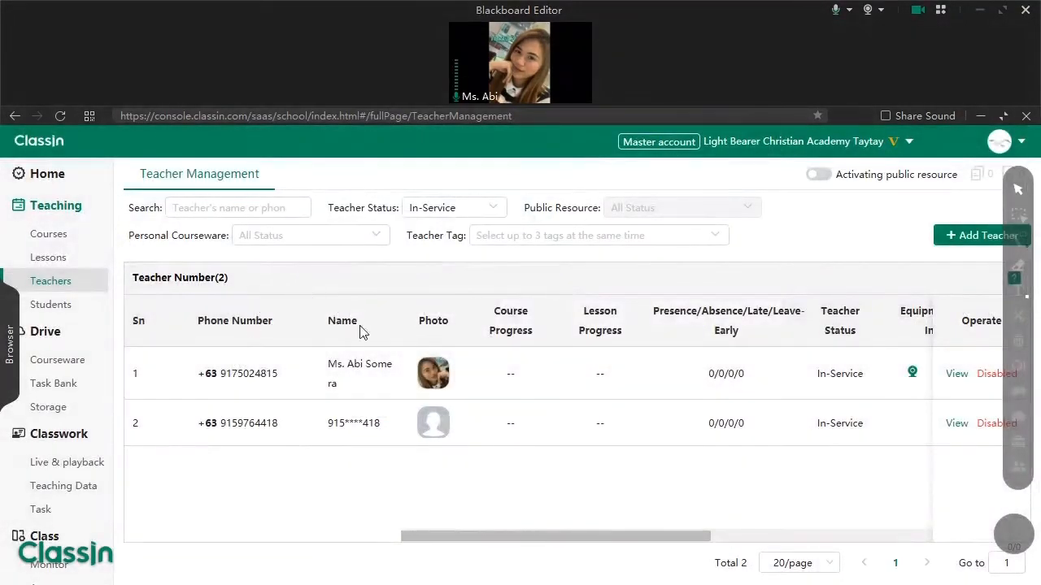
- Open Student Management, start a new student and set the country code to Philippines +63
left_click(63, 313)
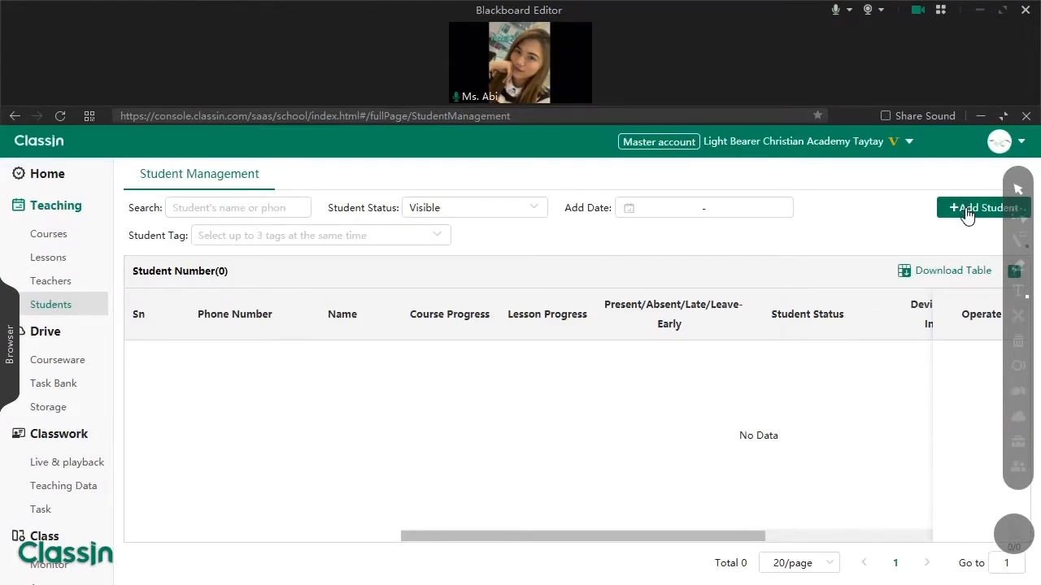
left_click(967, 211)
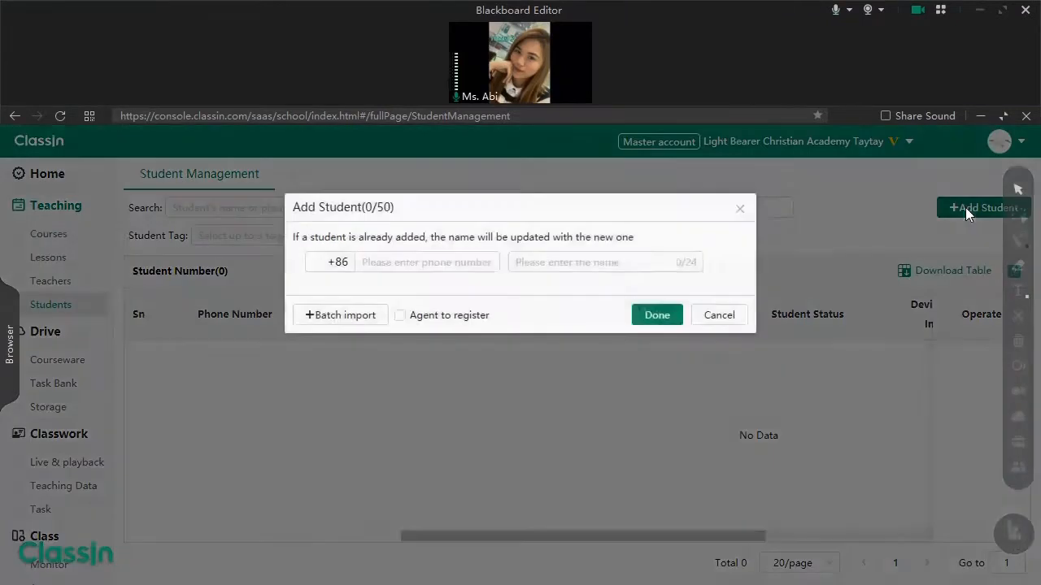
left_click(352, 261)
key("BackSpace")
key("BackSpace")
type("63")
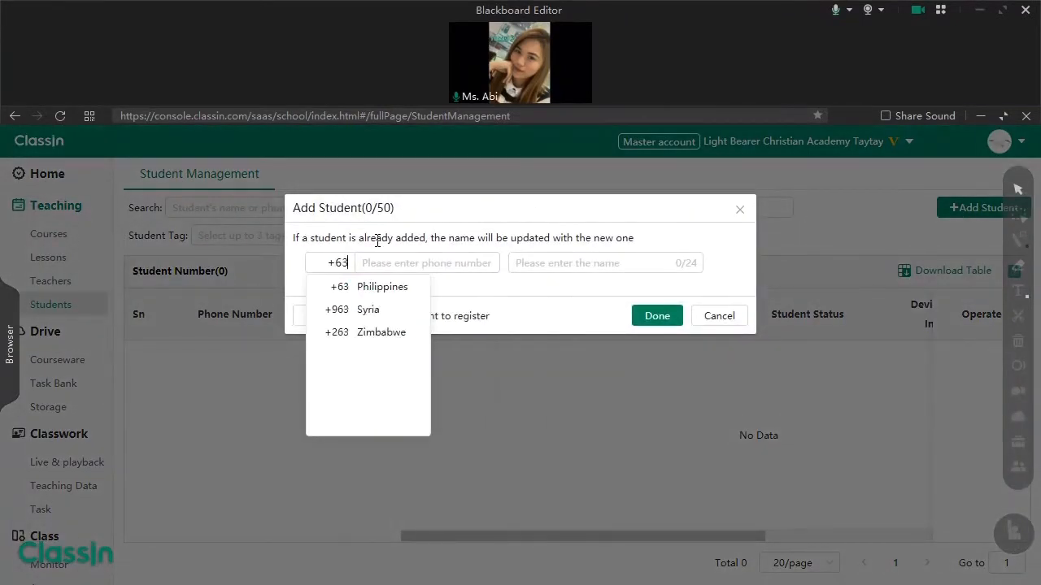
left_click(374, 308)
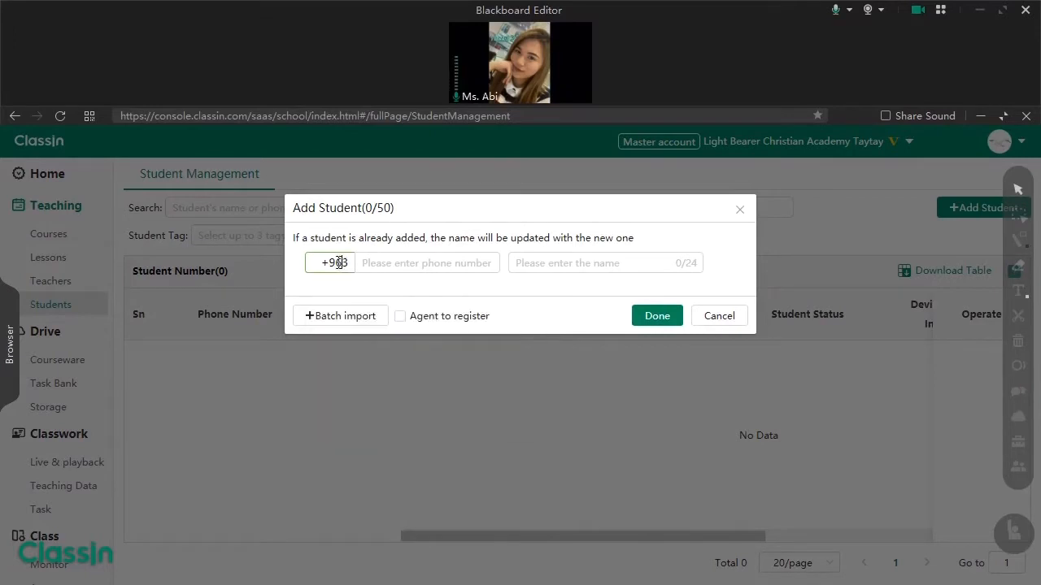
left_click(340, 262)
key("BackSpace")
left_click(394, 285)
- Enter the student's phone number and name, then submit with Done
left_click(413, 260)
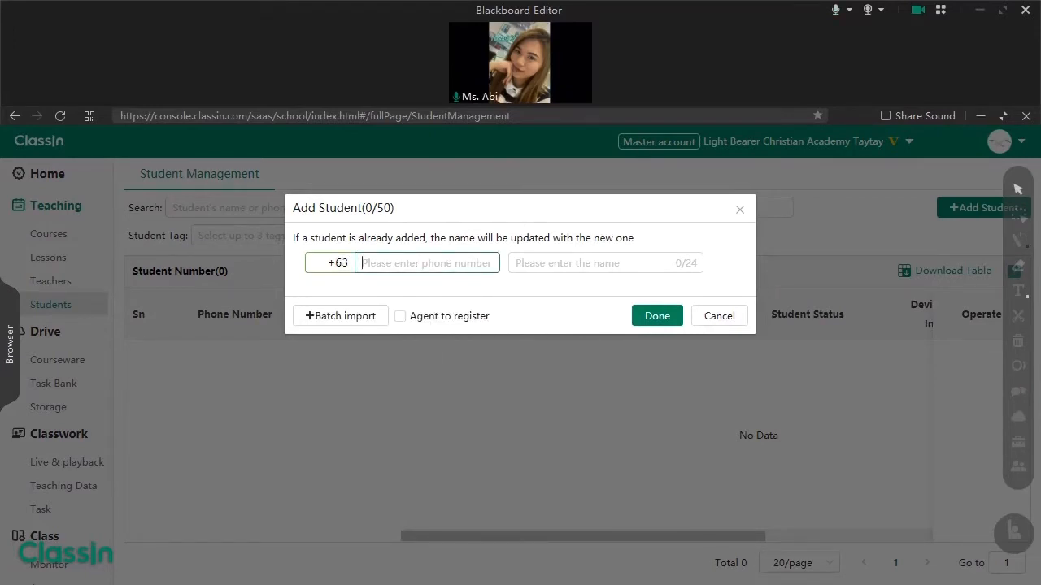
type("917123")
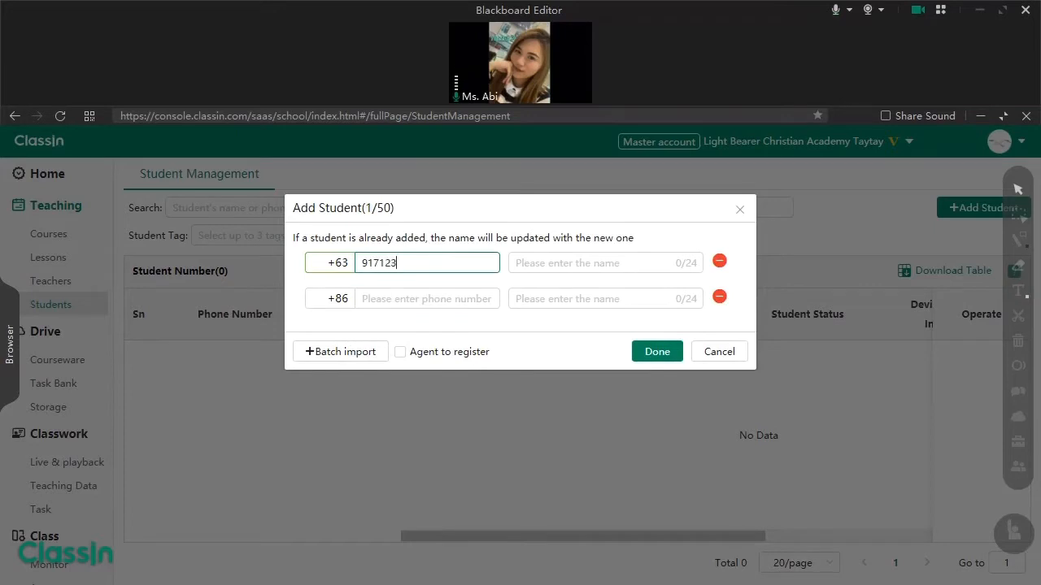
type("456788")
left_click(596, 258)
type("Juan D")
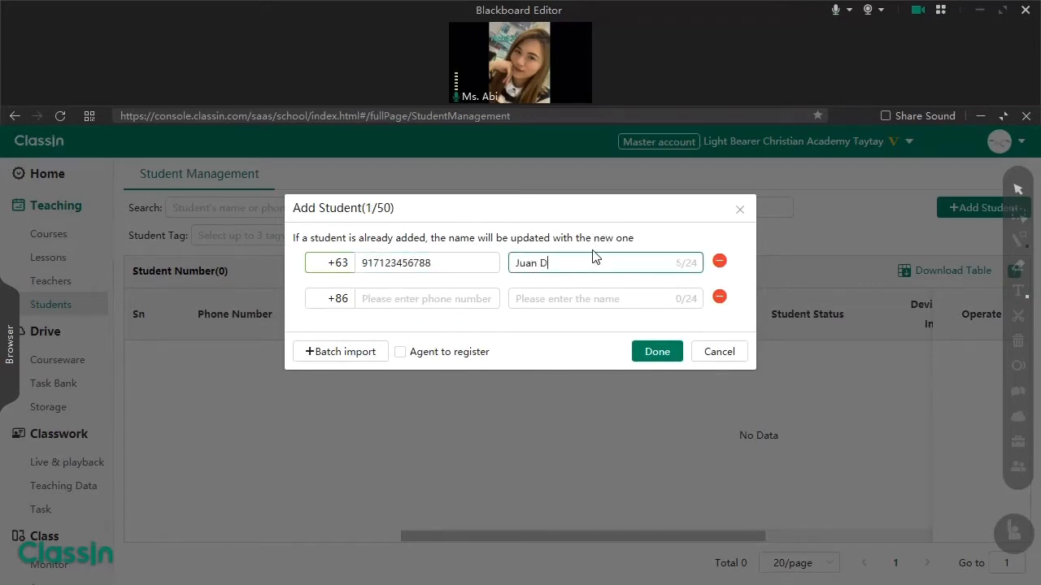
type("ela Cruz")
left_click(660, 354)
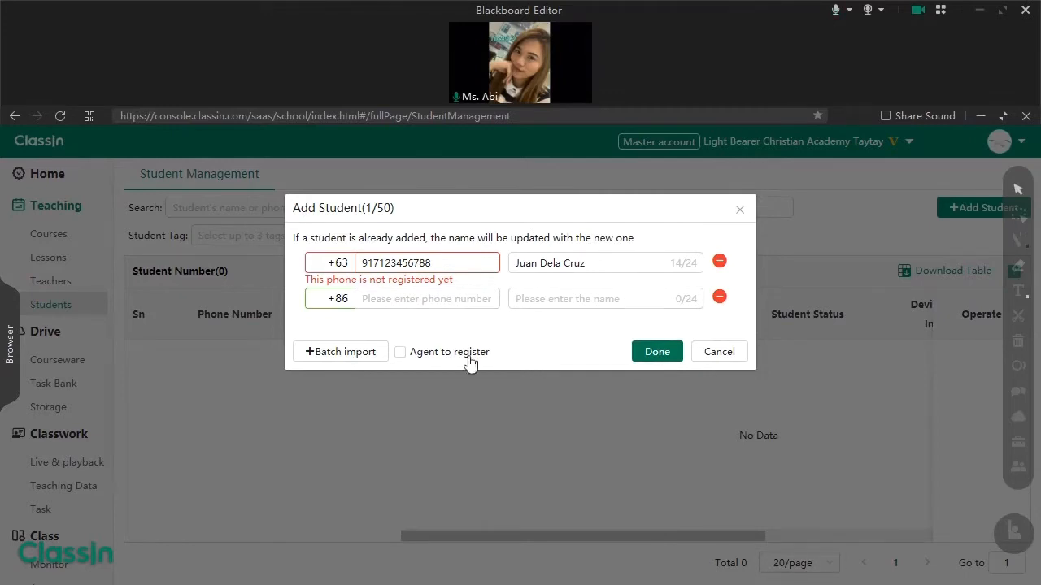
- Replace the student's phone number with a corrected one, untick Agent to register, and save
left_click(400, 352)
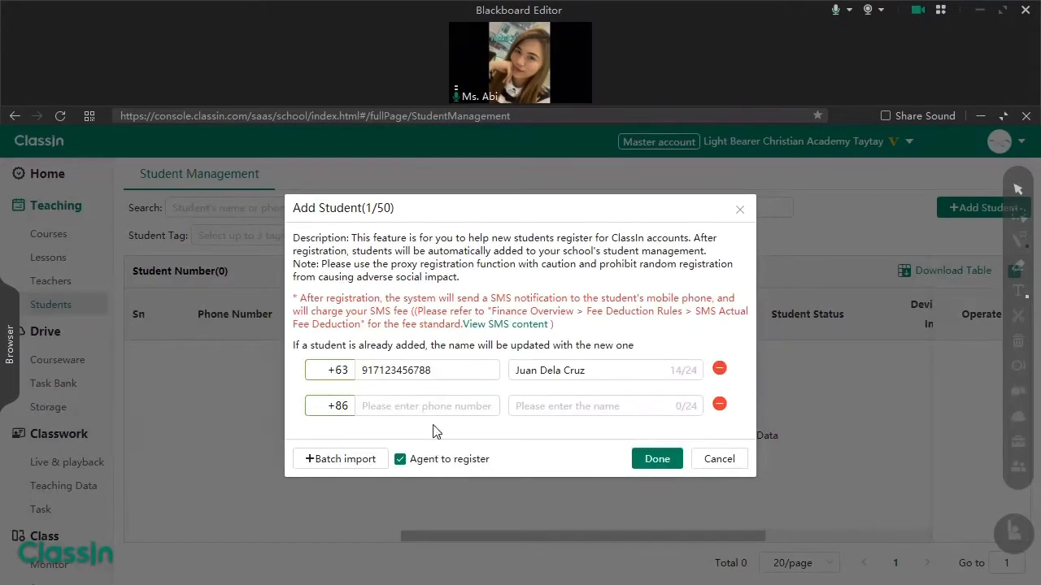
left_click_drag(442, 370, 360, 370)
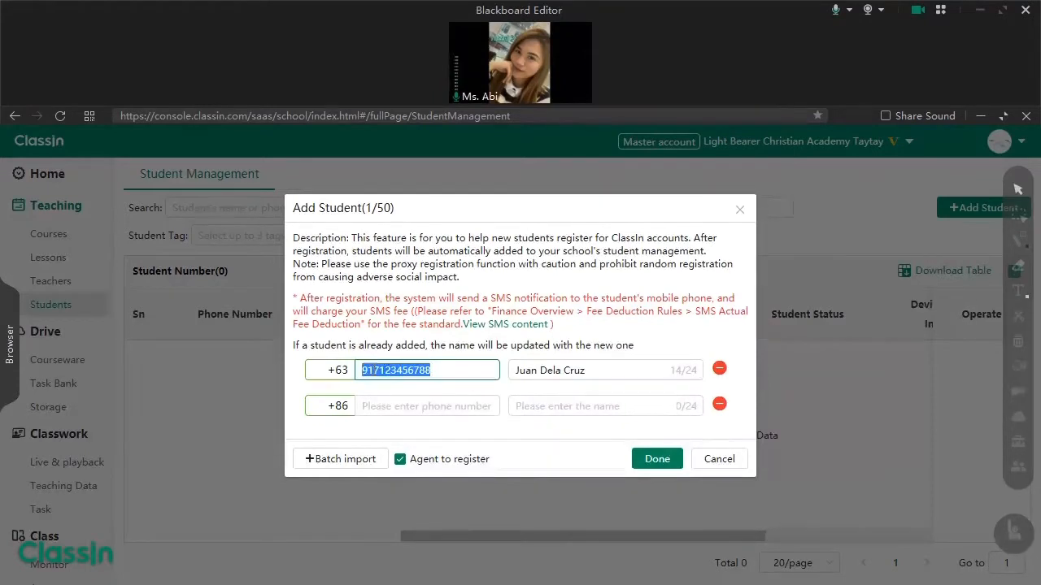
left_click(410, 375)
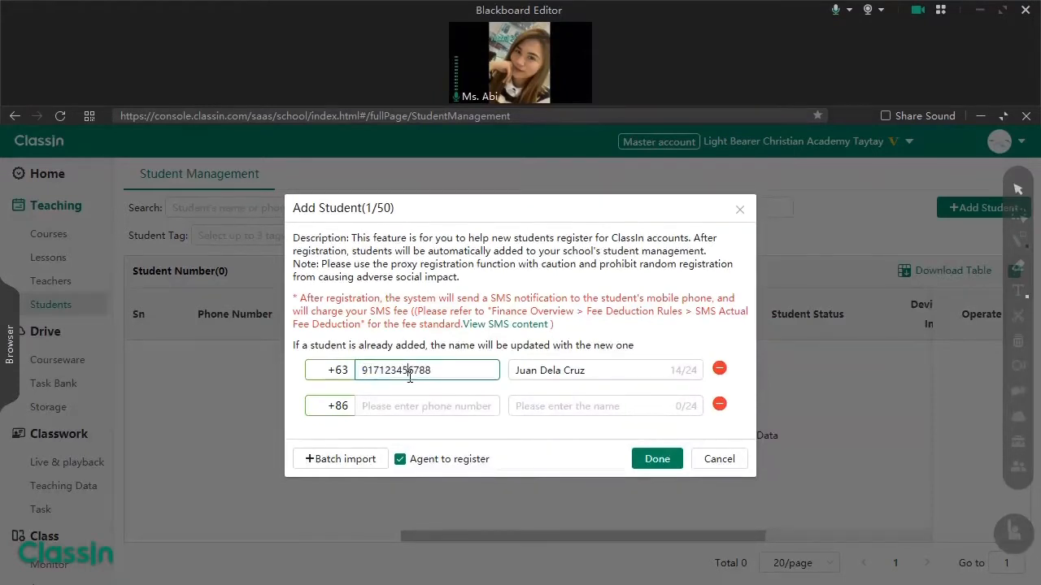
left_click(539, 370)
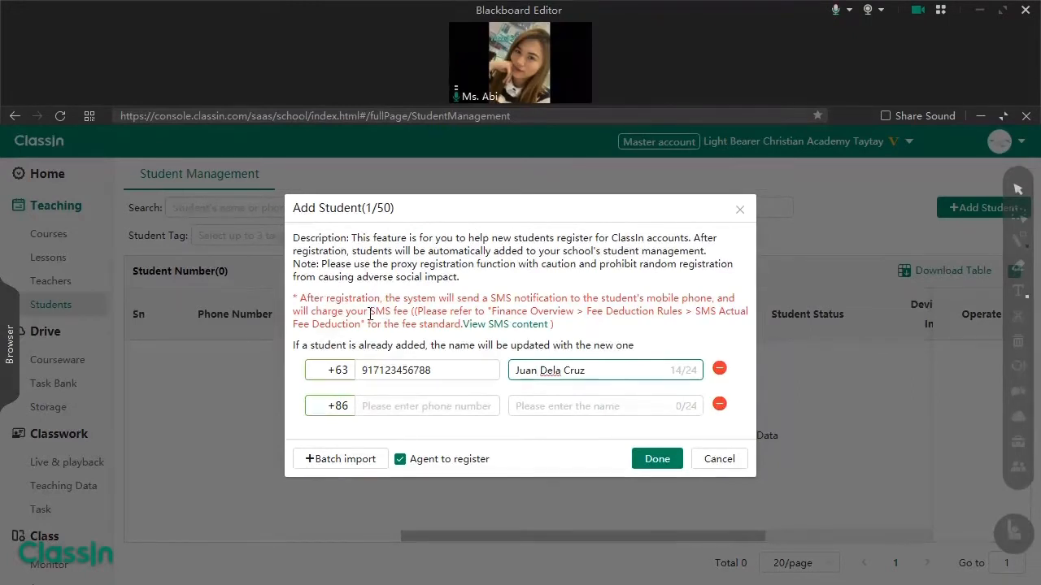
mouse_move(483, 324)
left_click_drag(441, 371, 335, 361)
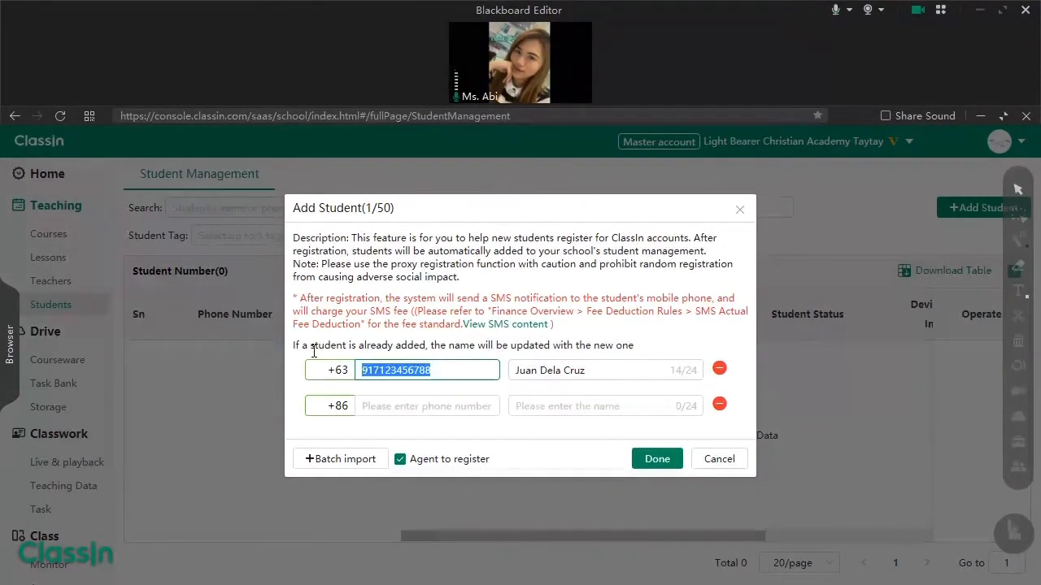
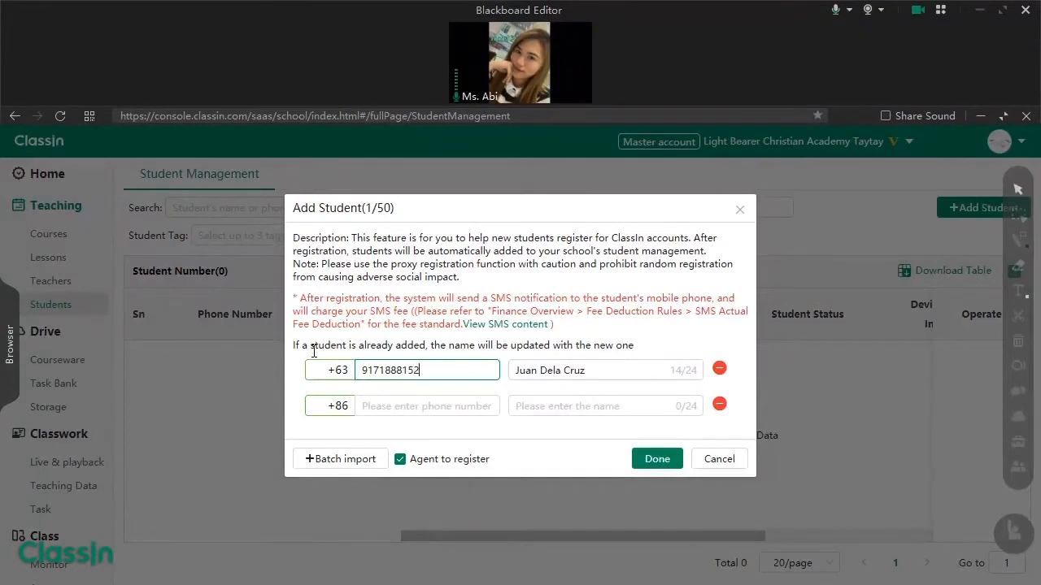
left_click(400, 460)
left_click(657, 356)
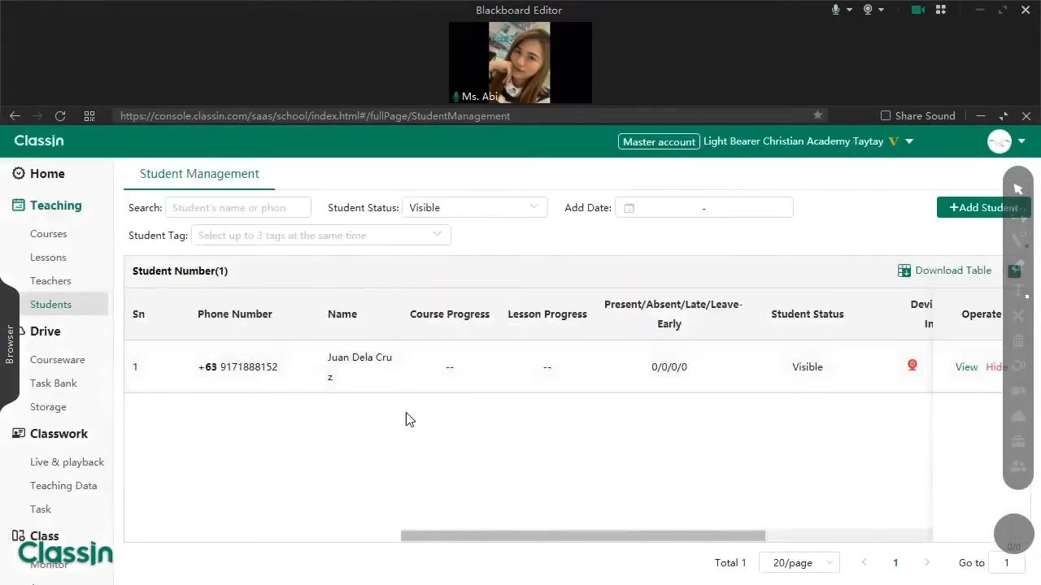
- Add another student with a Philippines +63 phone number and full name, then save
left_click(971, 208)
left_click(348, 260)
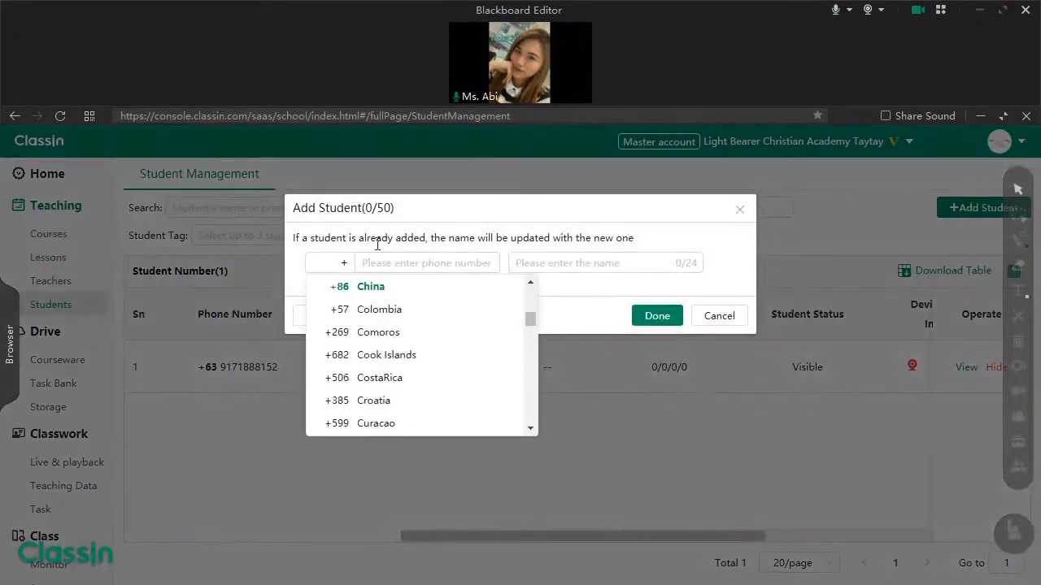
type("63")
left_click(372, 286)
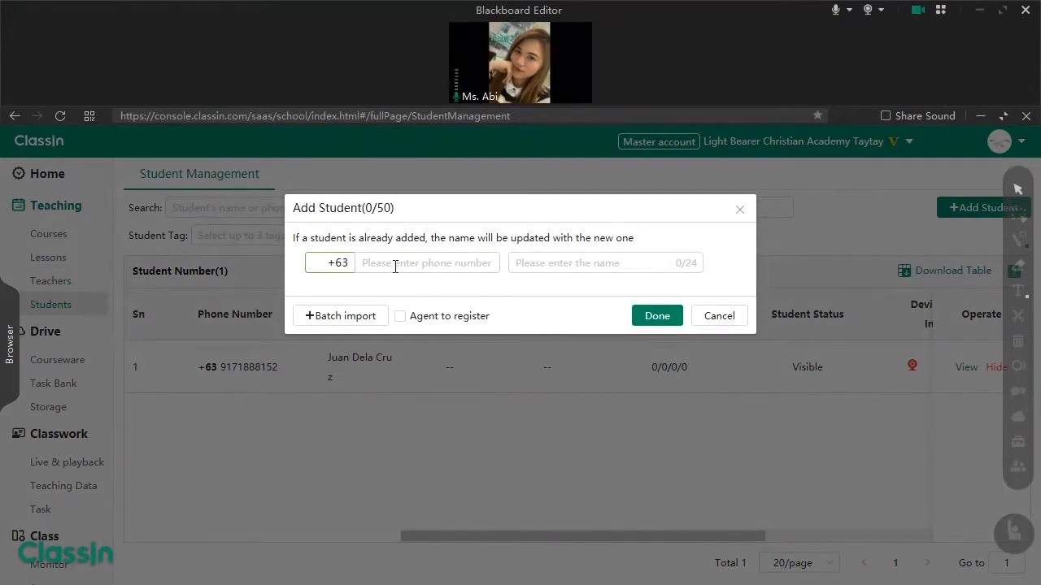
left_click(395, 262)
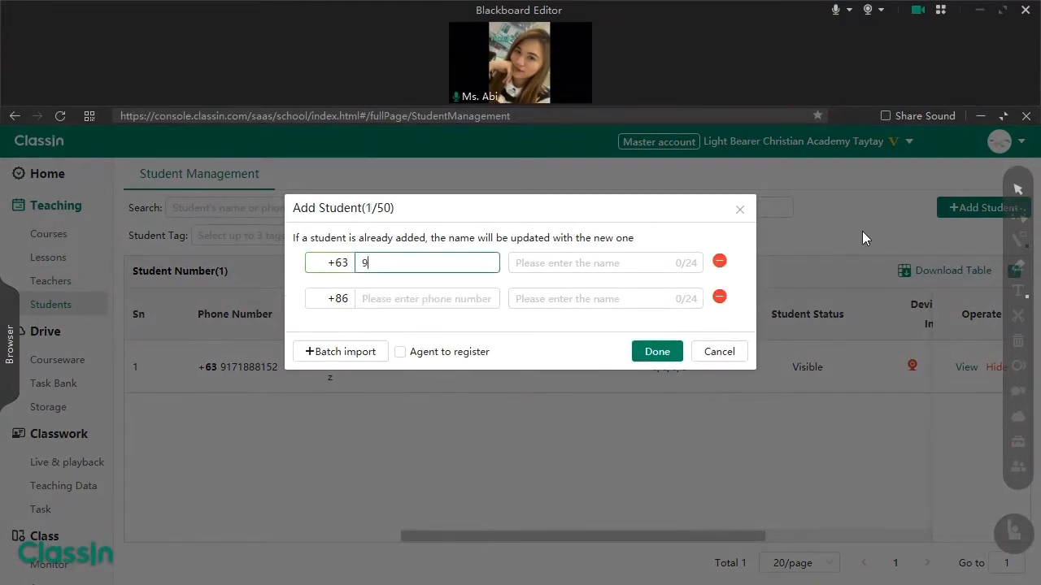
left_click(609, 262)
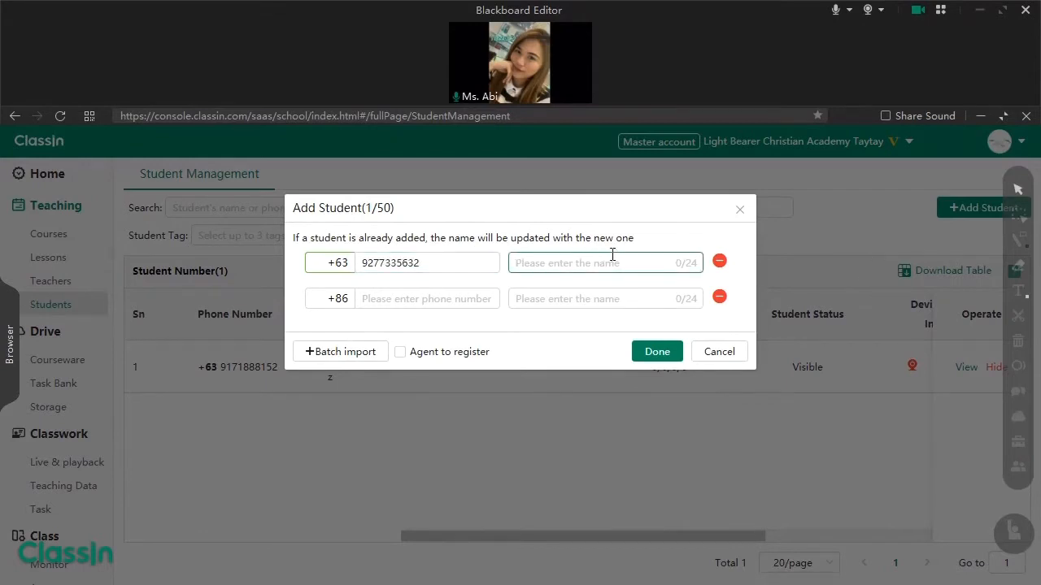
left_click(647, 351)
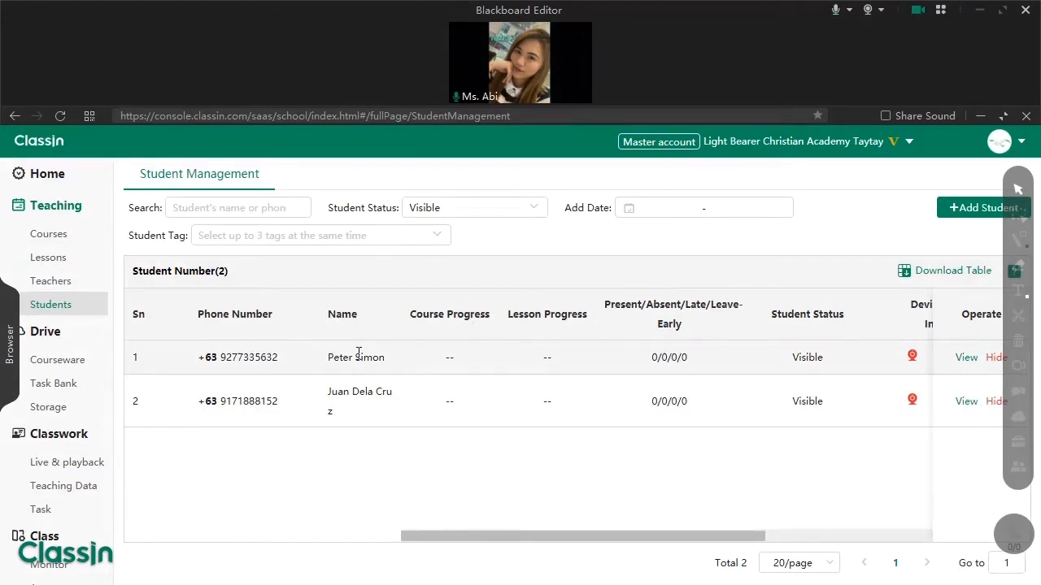
- Open Courses, create a new course and name it 'Grade 1 - Kindness'
left_click(49, 236)
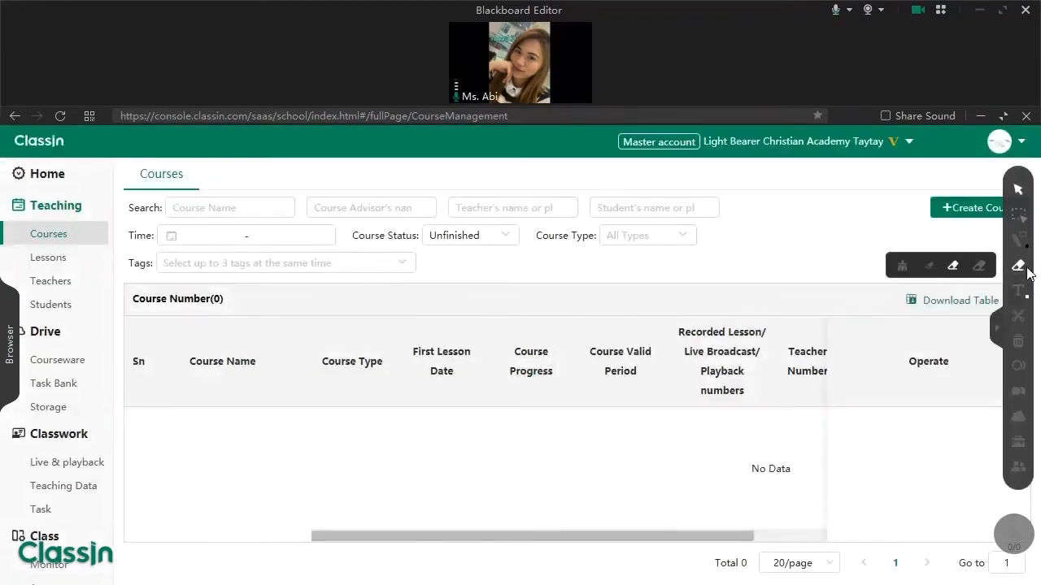
mouse_move(1018, 291)
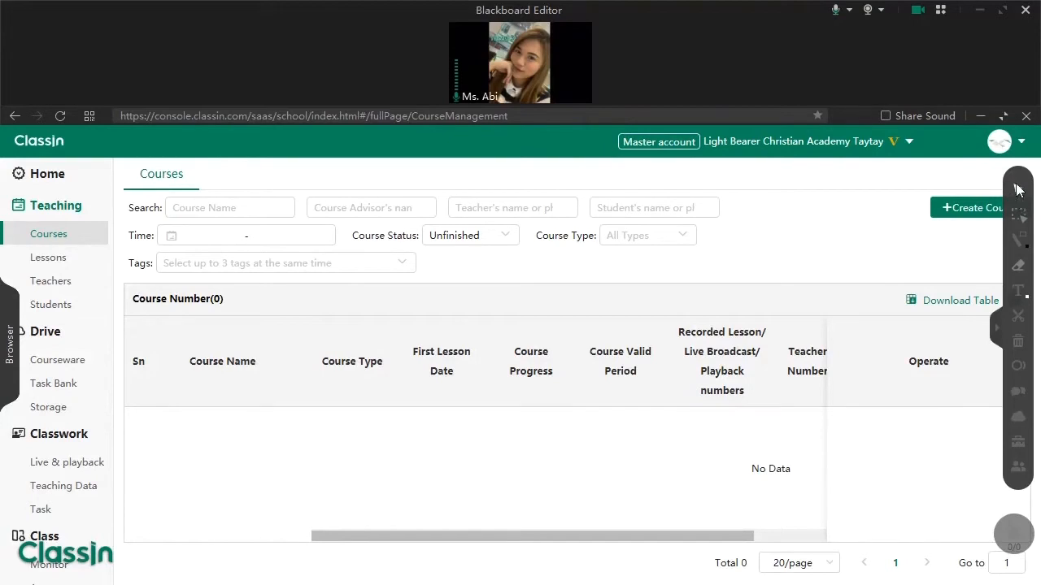
left_click(948, 213)
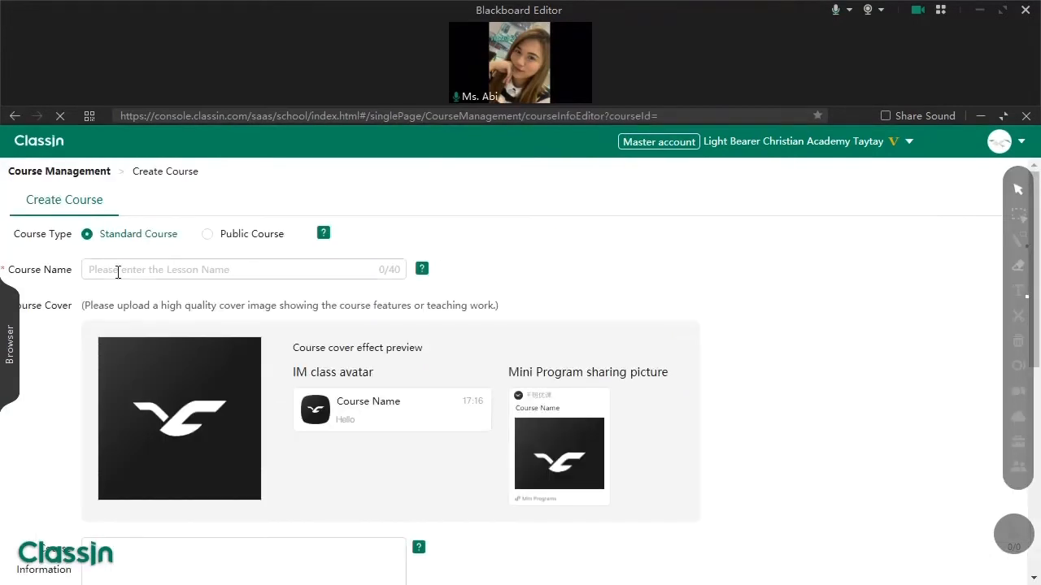
left_click(117, 273)
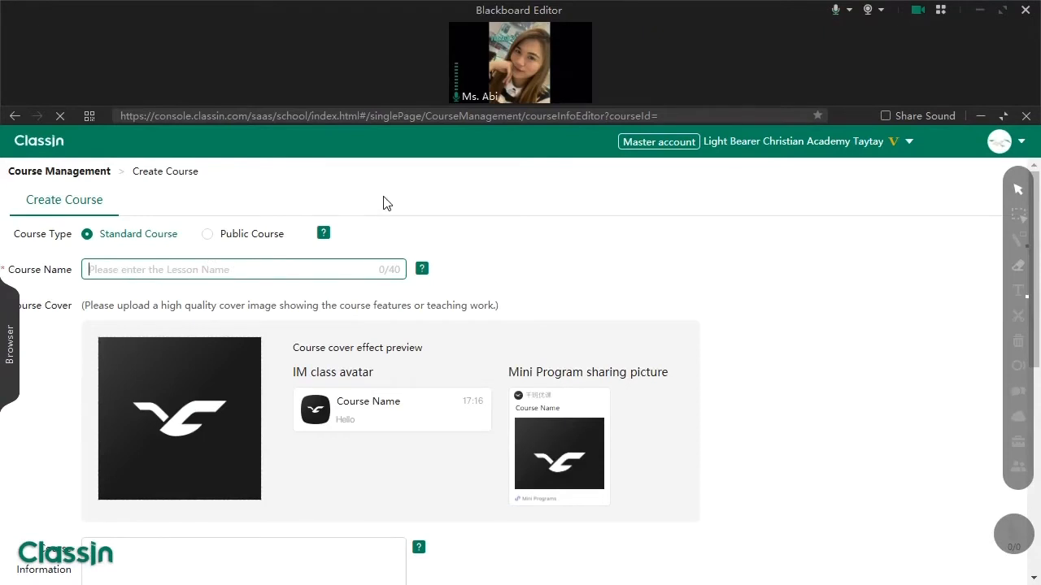
type("Grade")
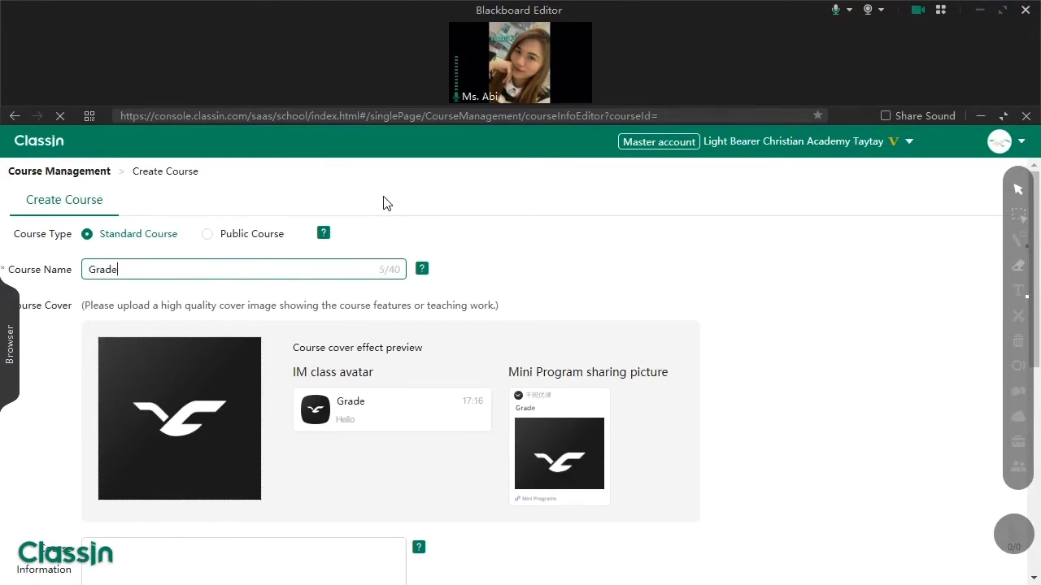
type(" 1 - Kindness")
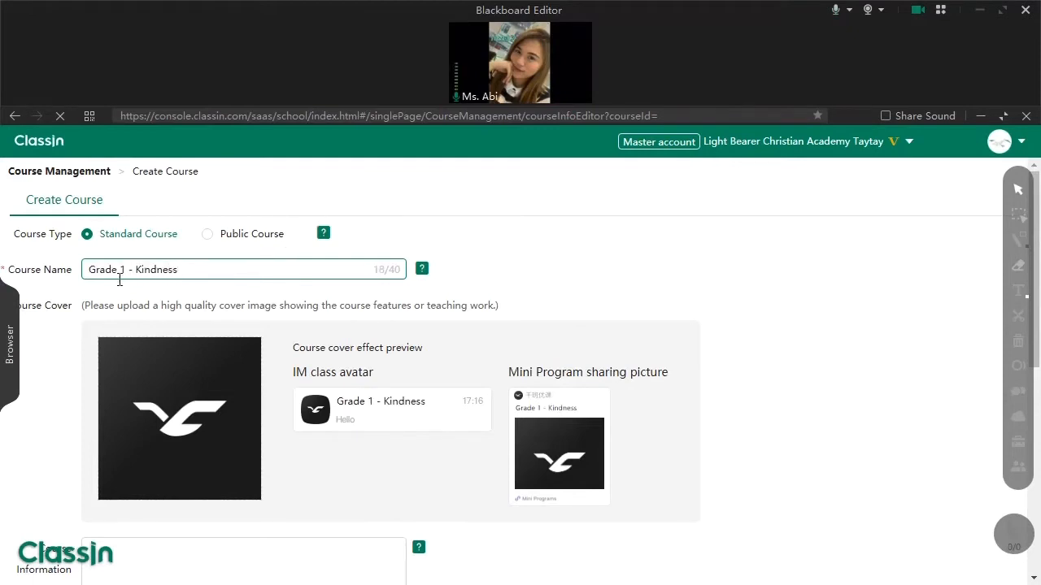
left_click_drag(124, 273, 235, 274)
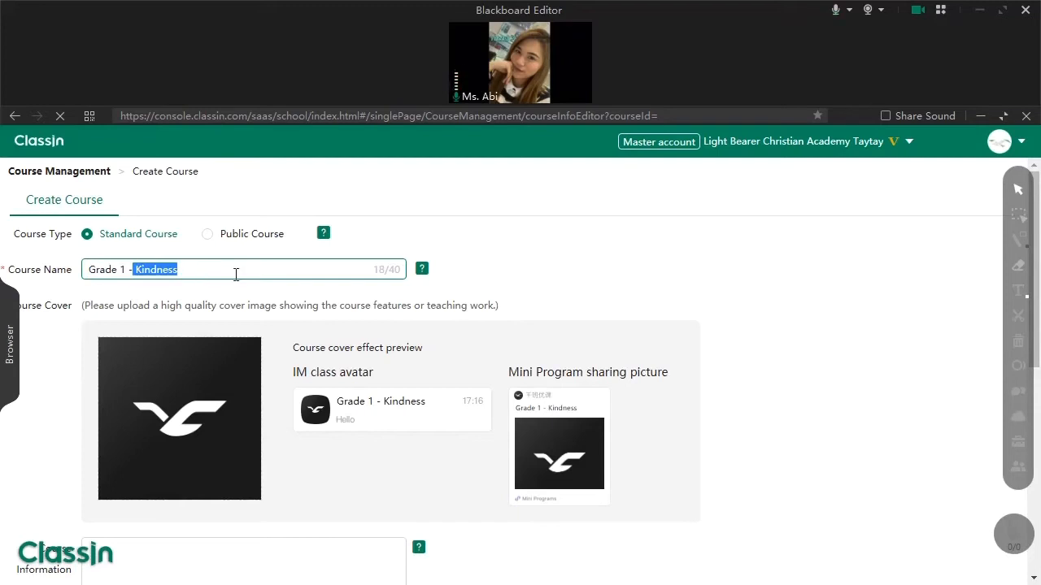
left_click(236, 275)
- Scroll down and start filling in the Course Information box
scroll(258, 276, "down", 2)
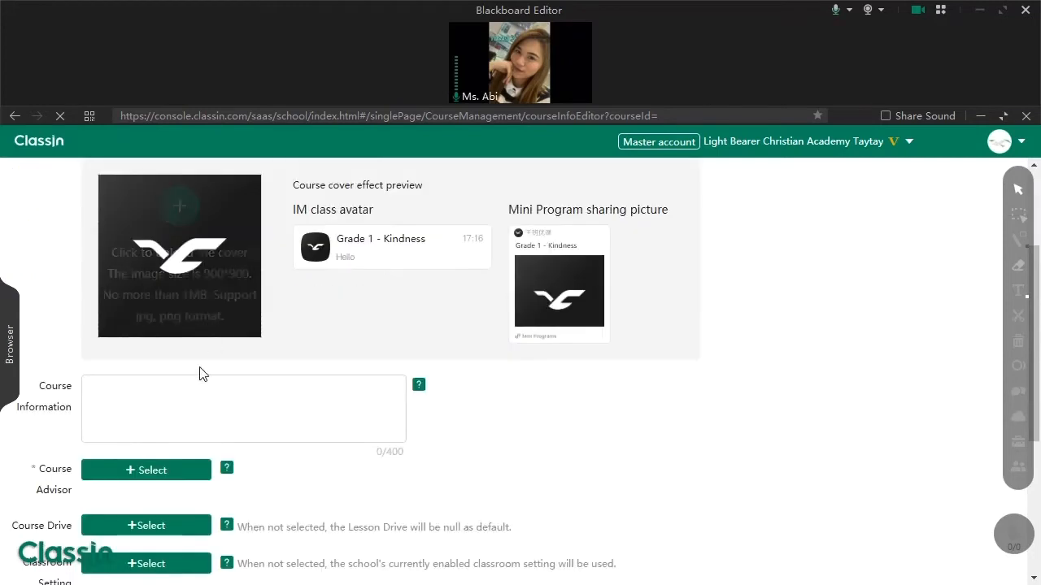
left_click(186, 397)
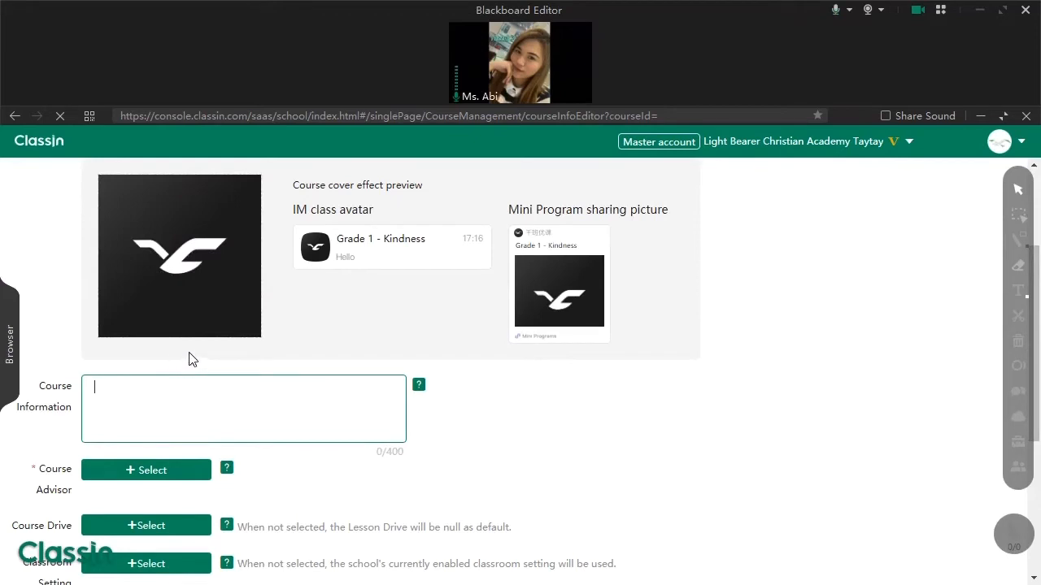
mouse_move(151, 256)
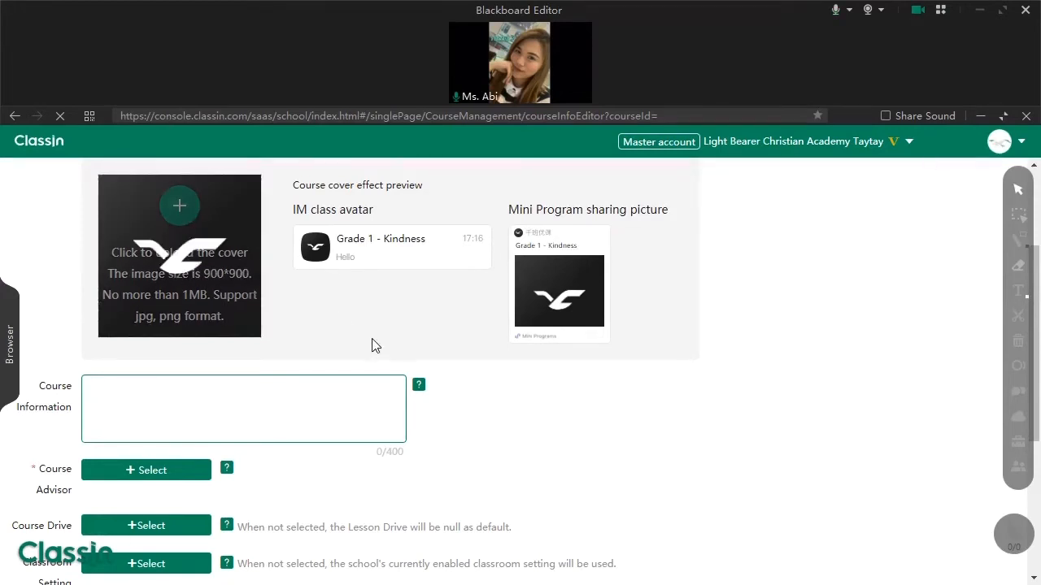
scroll(269, 404, "down", 2)
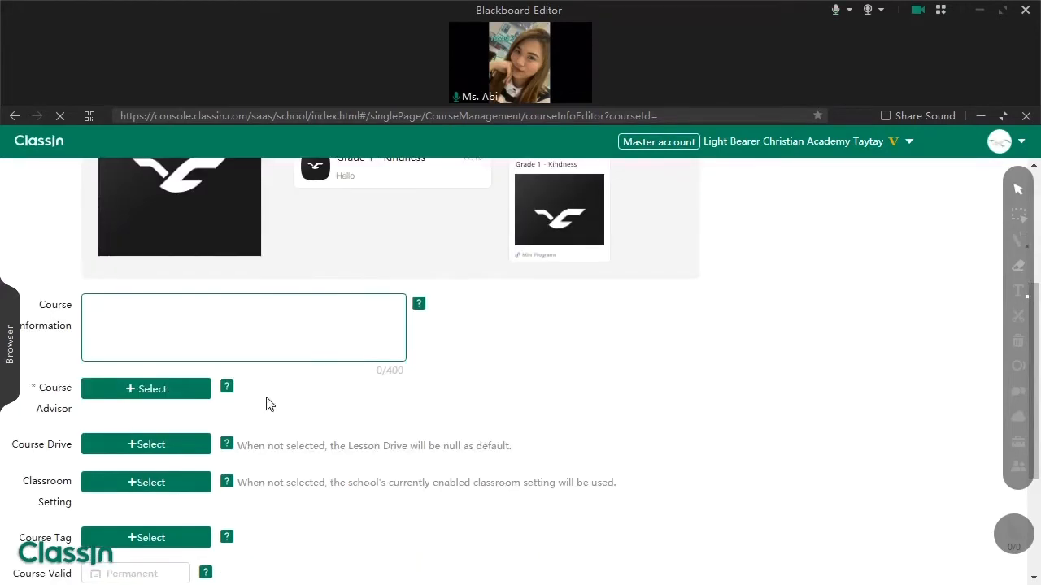
- Choose the school's teacher as the course advisor from the teacher list
left_click(166, 395)
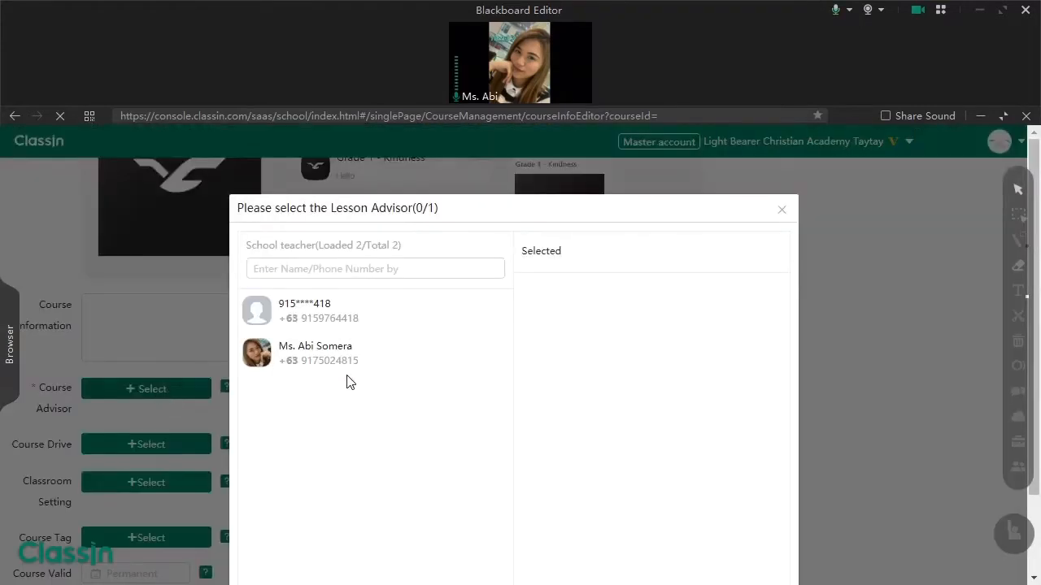
left_click(374, 350)
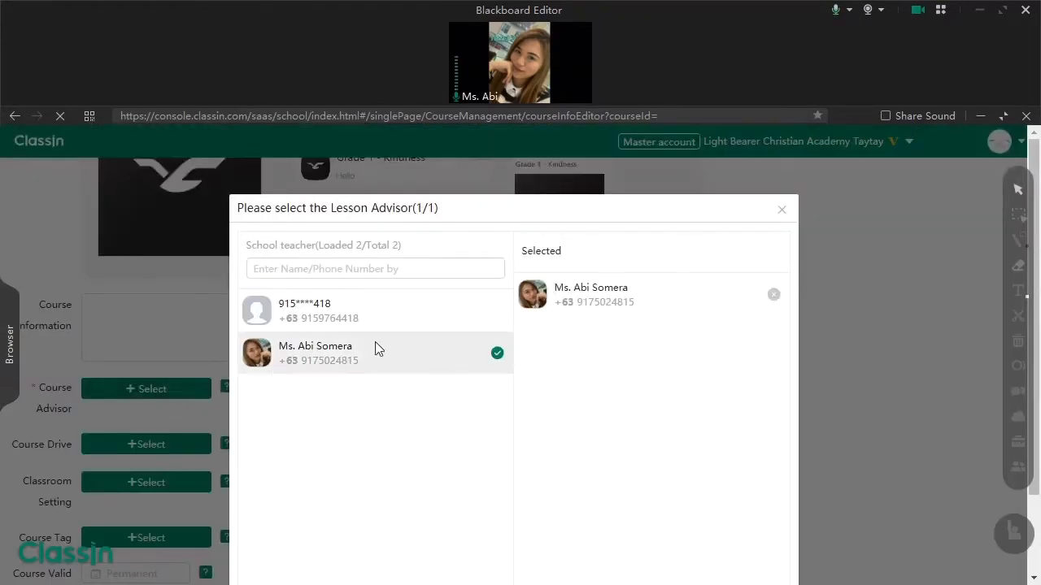
scroll(728, 357, "down", 1)
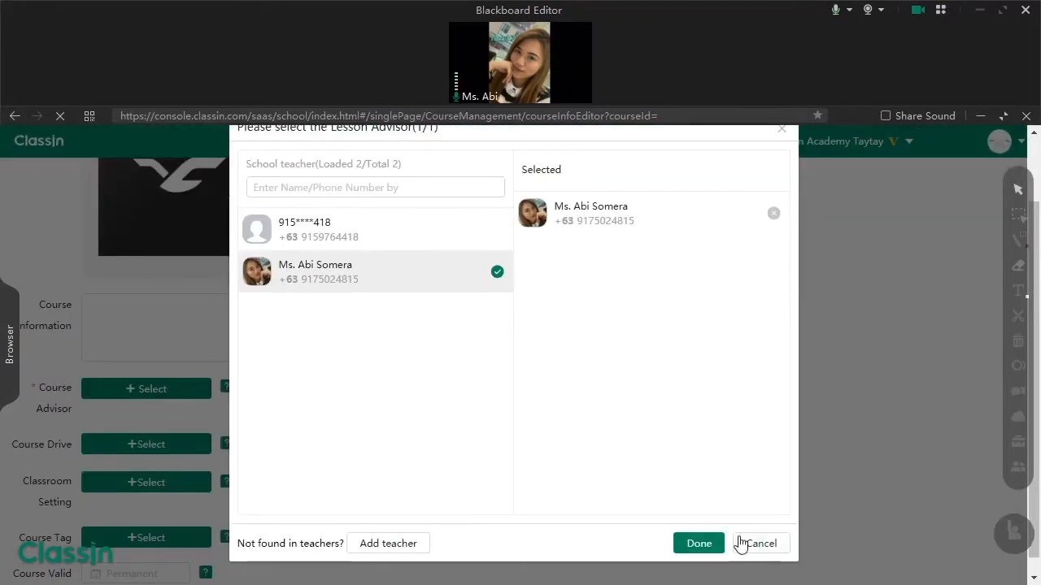
scroll(701, 546, "down", 1)
left_click(699, 529)
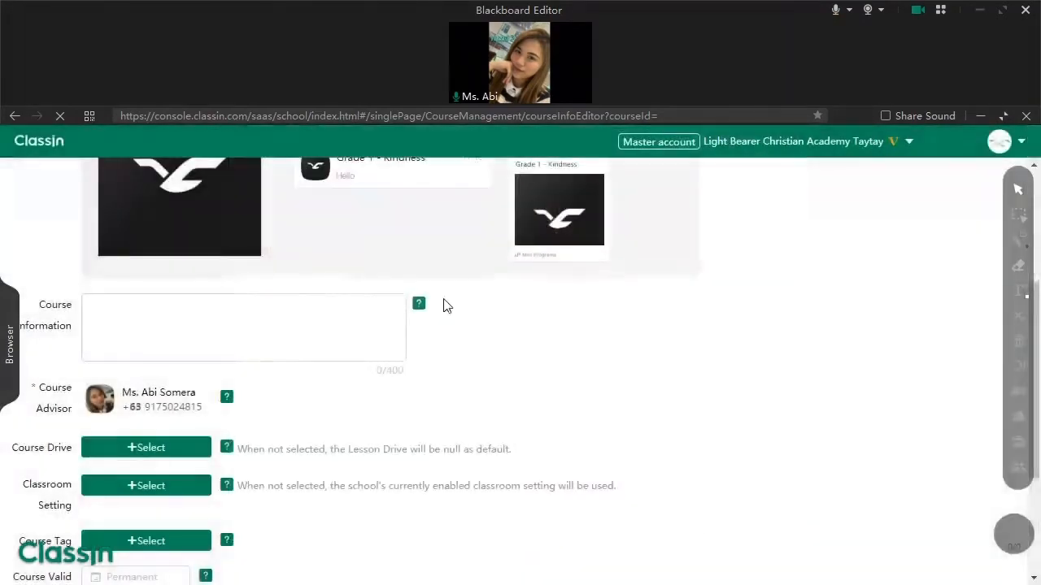
- Recheck the advisor list and the Add teacher form, keeping the existing advisor unchanged
left_click(100, 400)
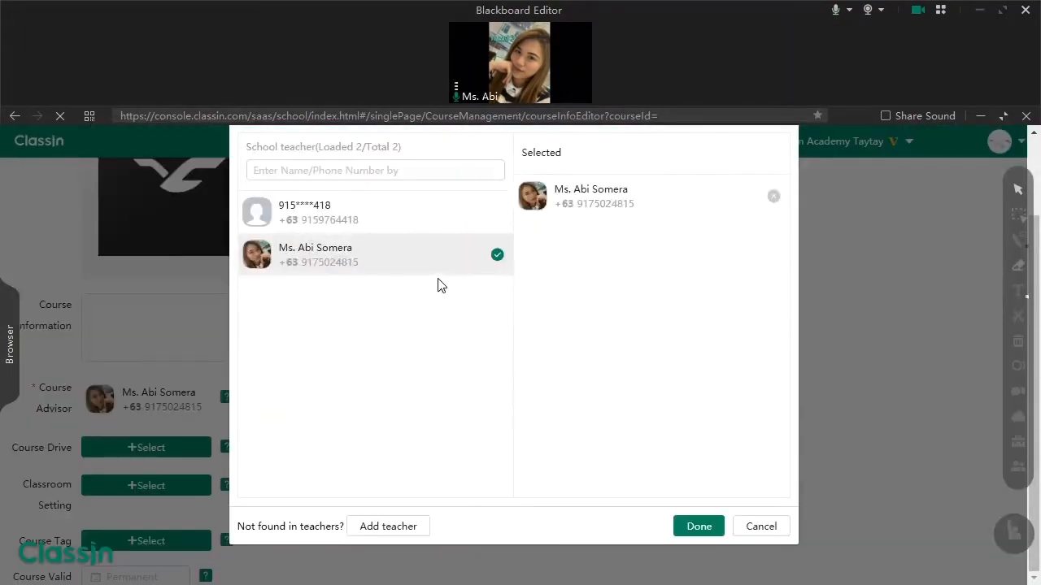
left_click(388, 527)
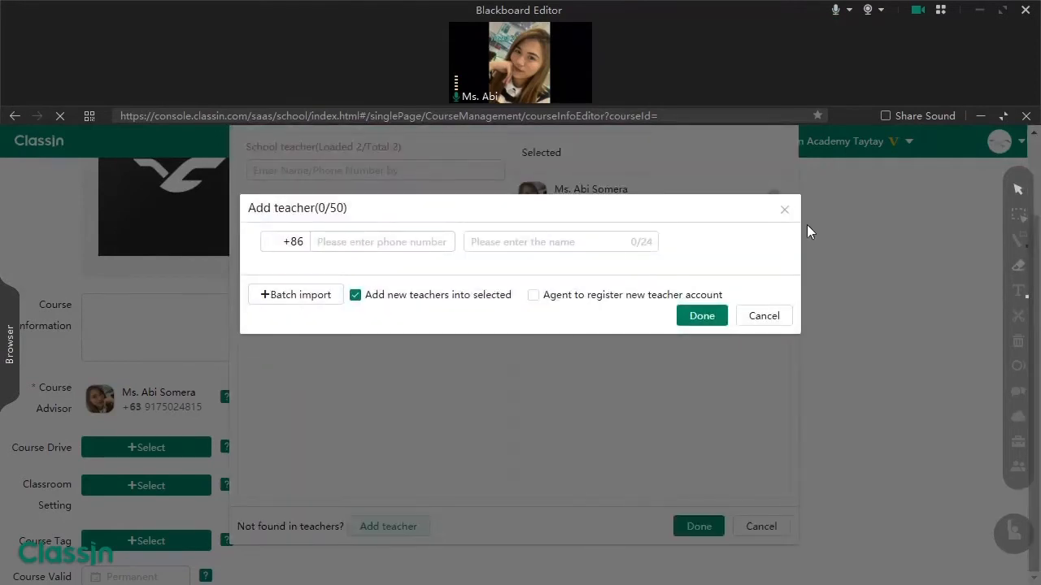
left_click(784, 209)
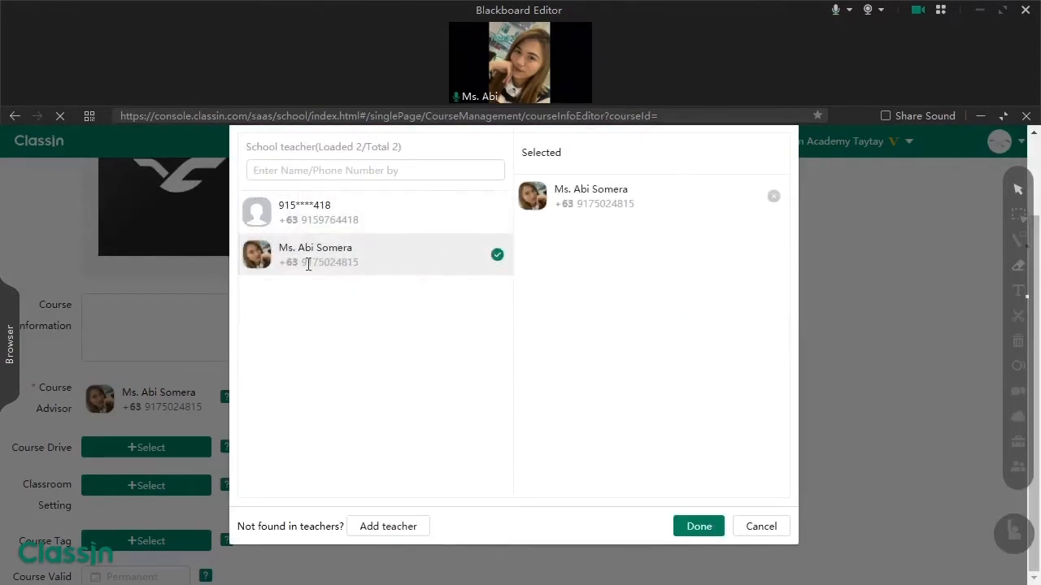
left_click(697, 530)
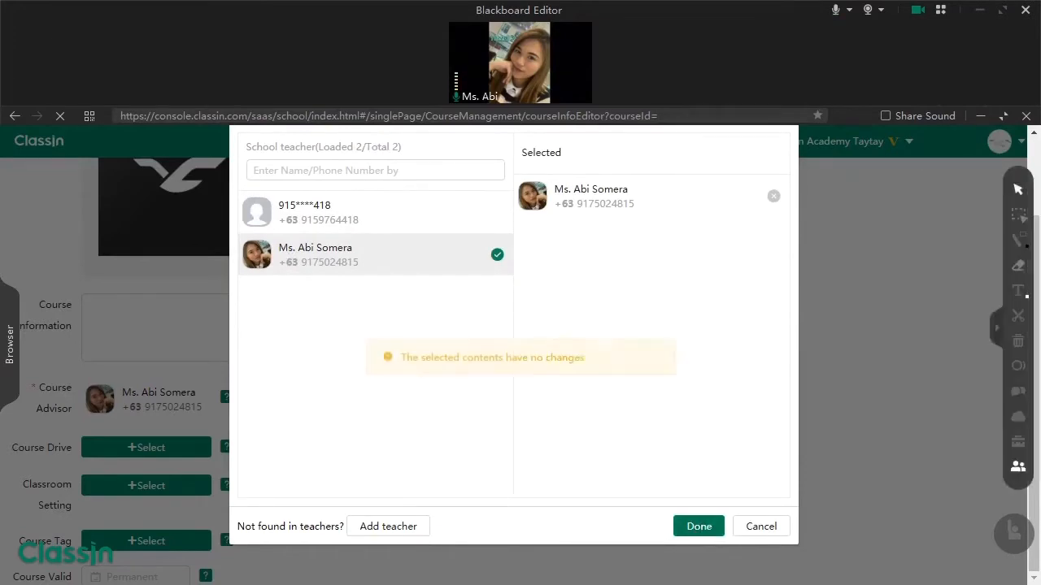
left_click(780, 537)
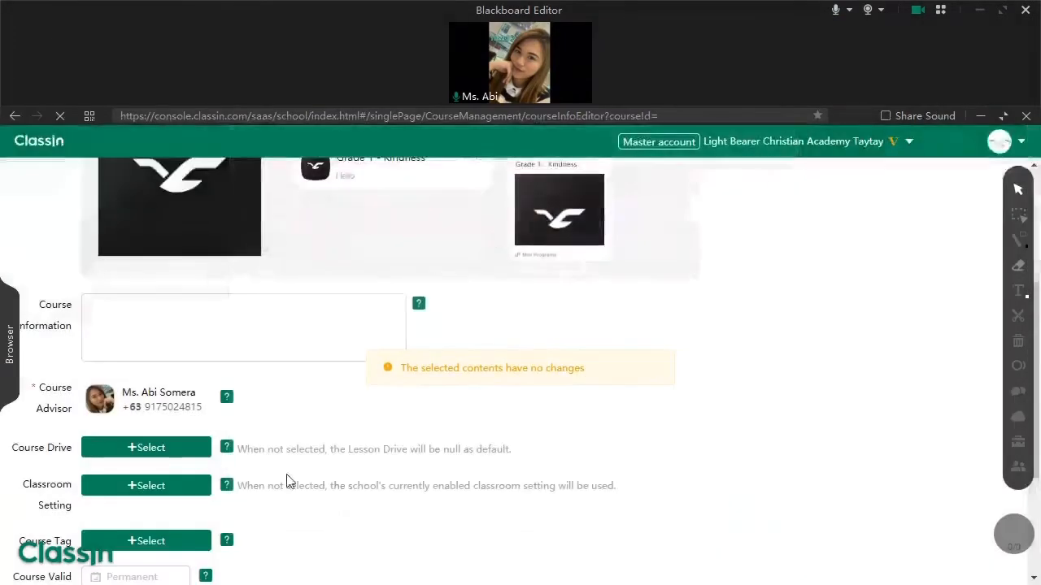
- In Advanced setting, disable member friending and allow student self-joining and teacher-added lessons
scroll(126, 486, "down", 2)
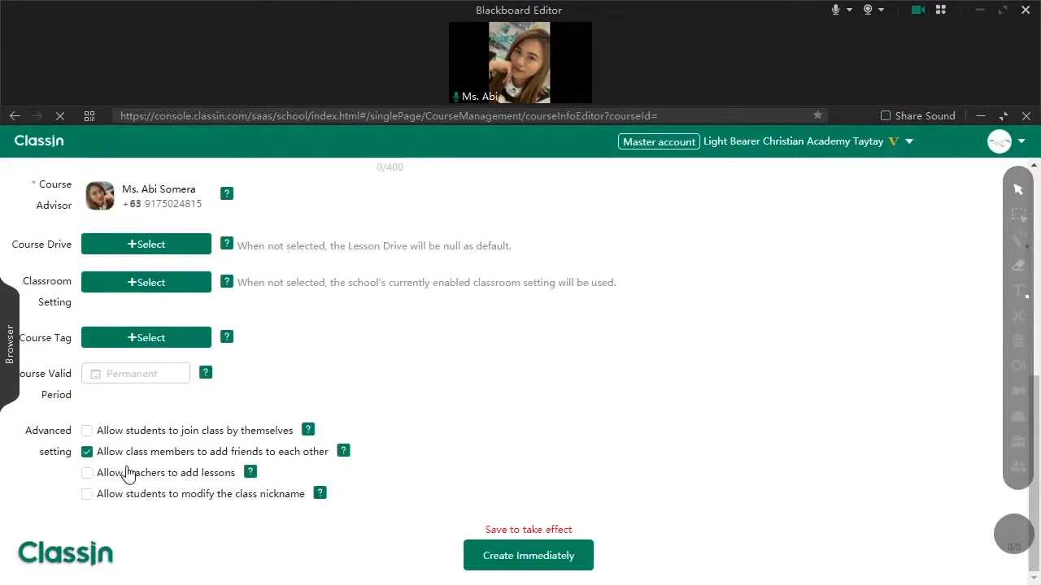
left_click(86, 454)
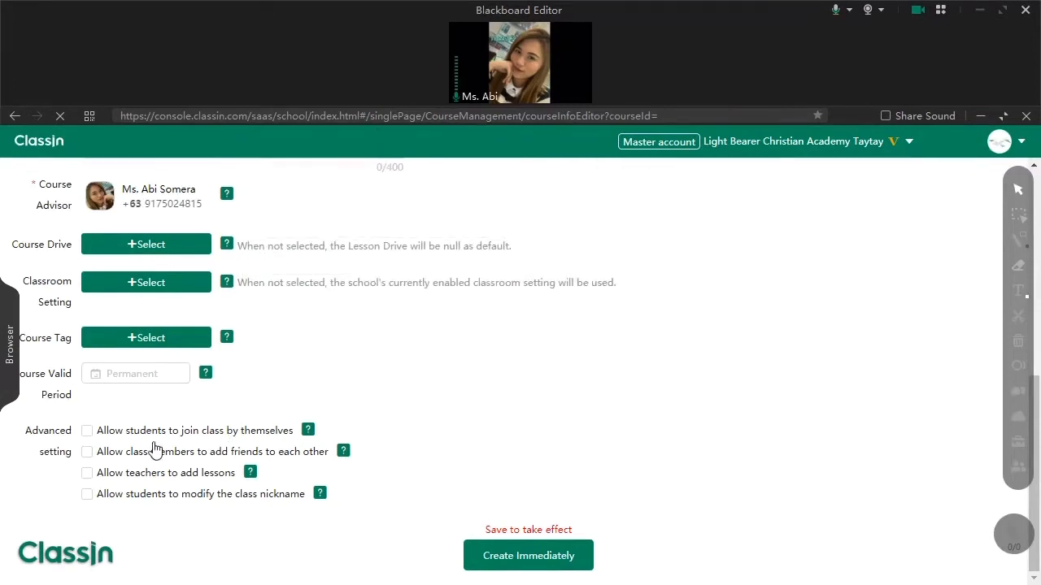
left_click(87, 431)
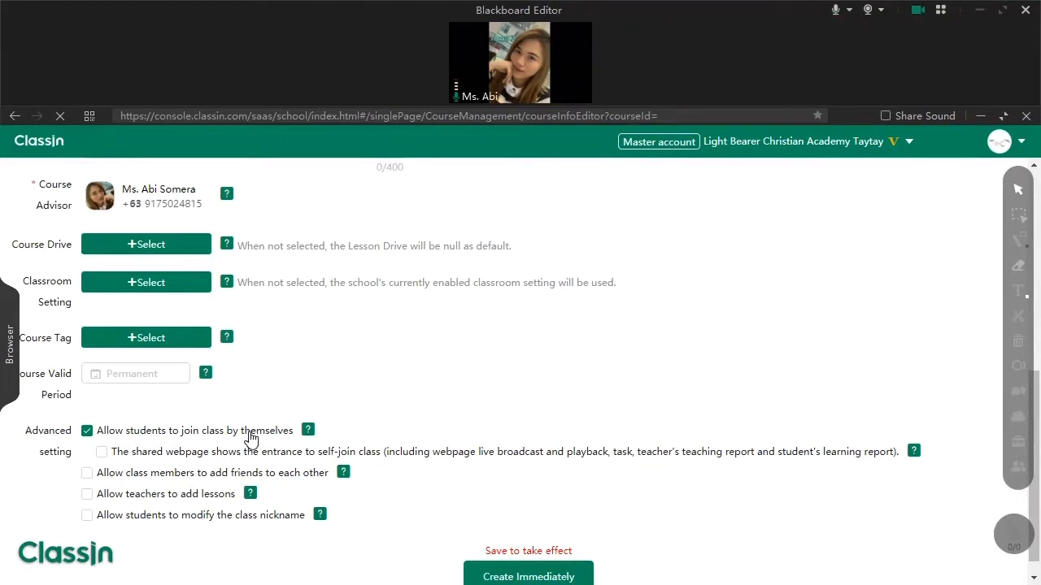
left_click(87, 495)
scroll(118, 521, "down", 1)
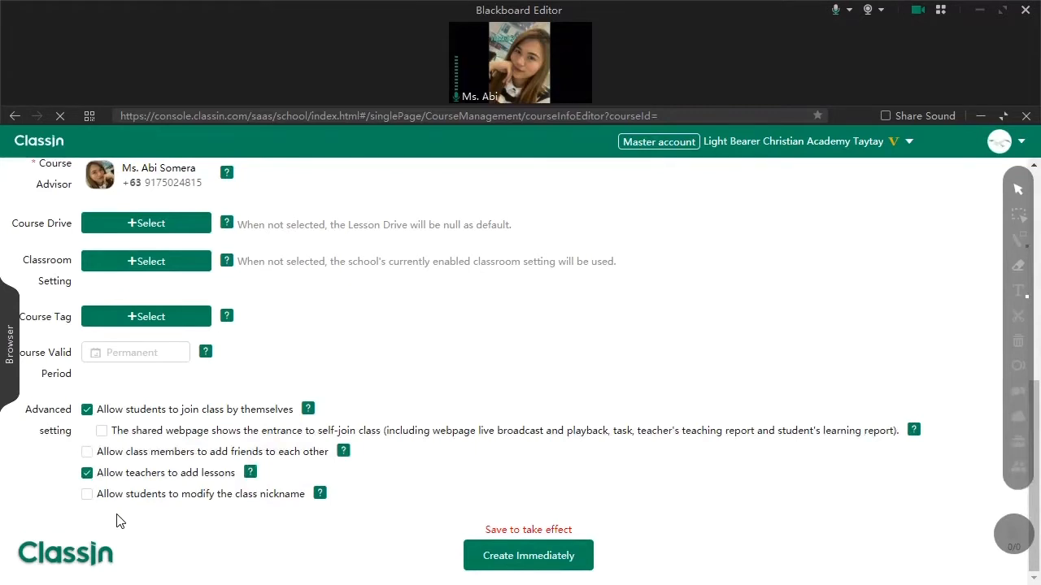
- Create the course, then enroll both school students so it shows Students 2/300
left_click(501, 559)
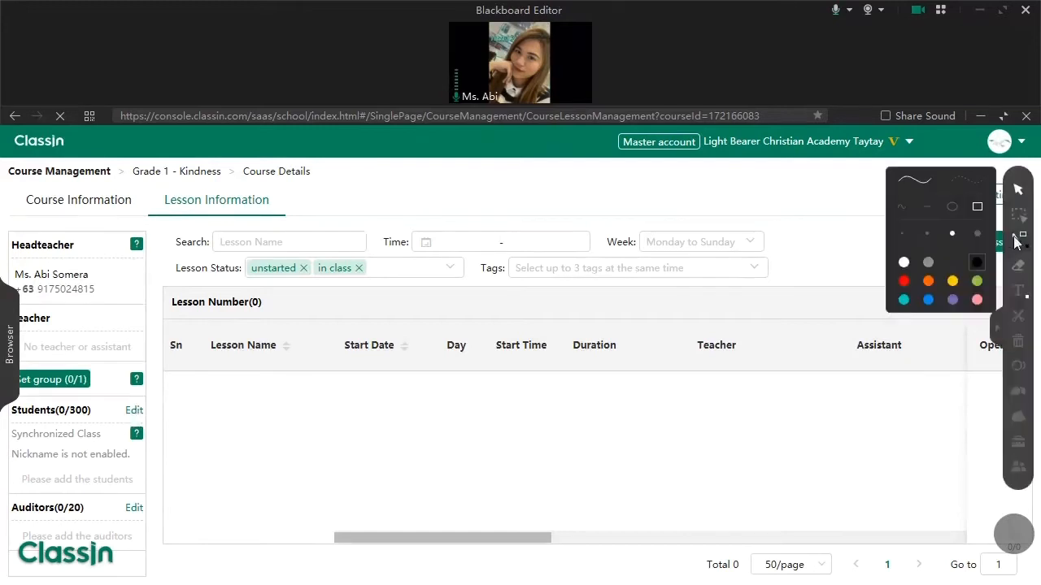
left_click(134, 411)
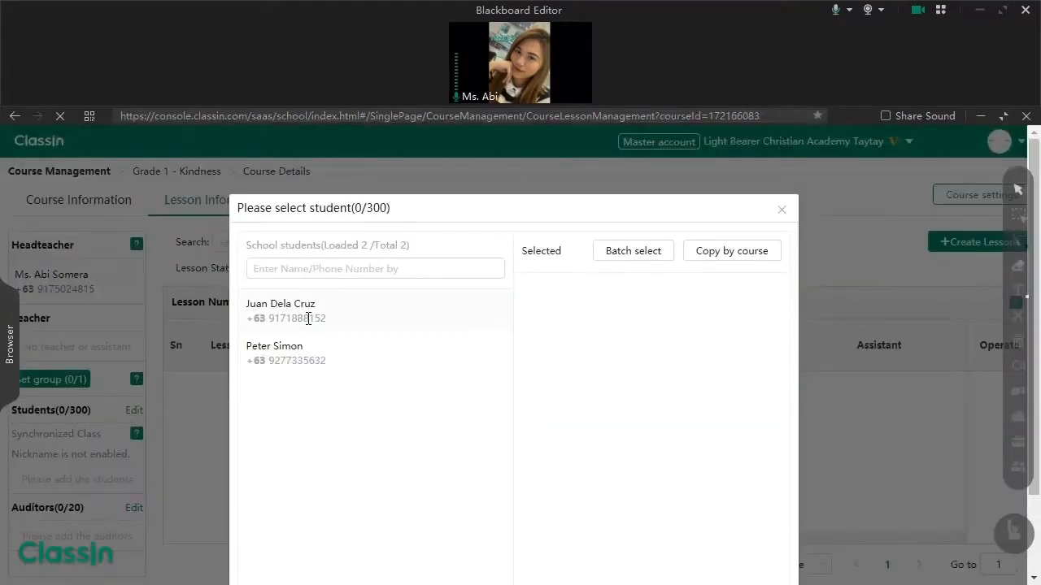
left_click(308, 318)
left_click(321, 359)
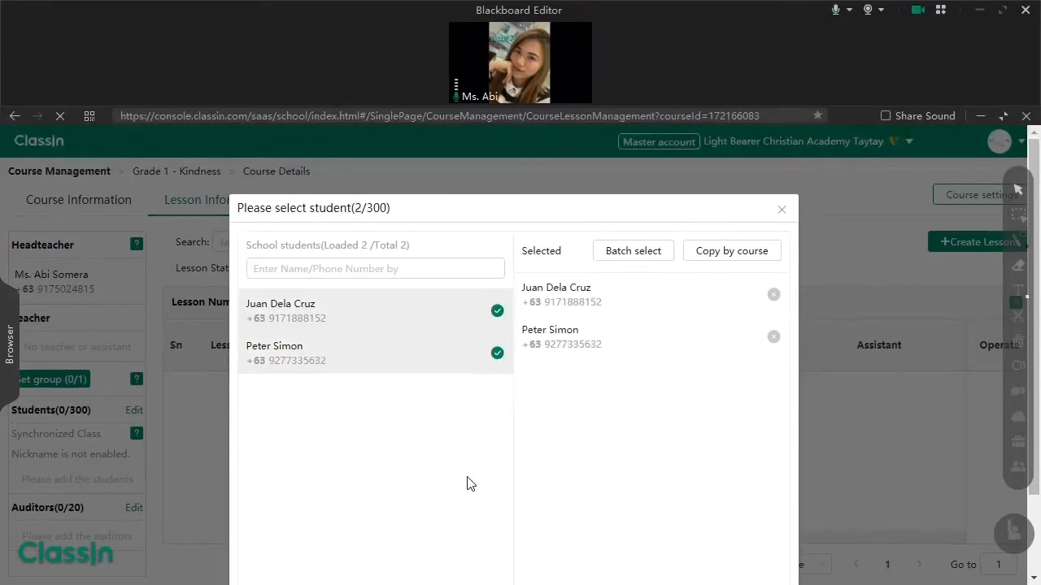
scroll(467, 482, "down", 1)
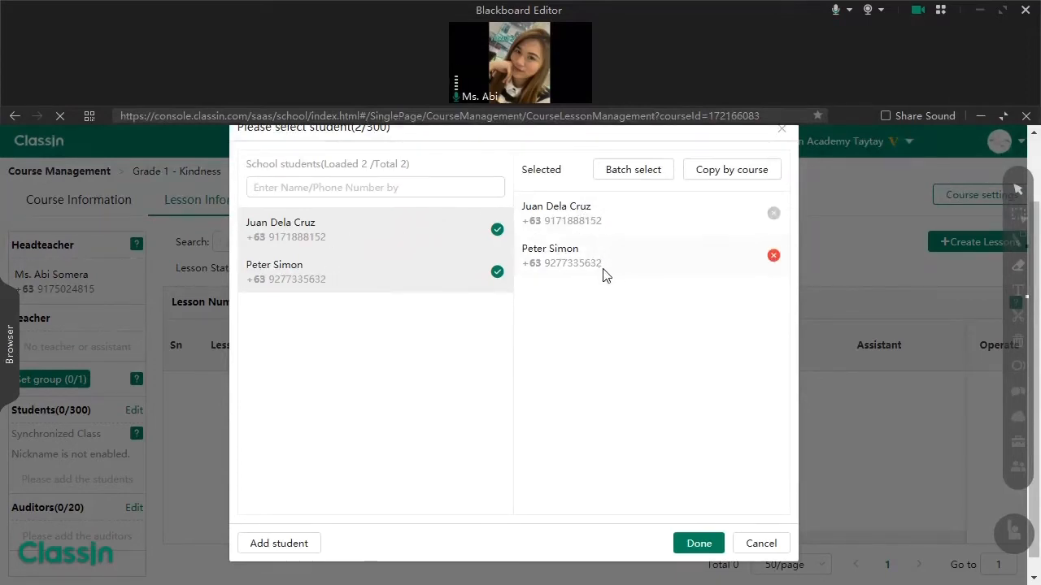
left_click(698, 544)
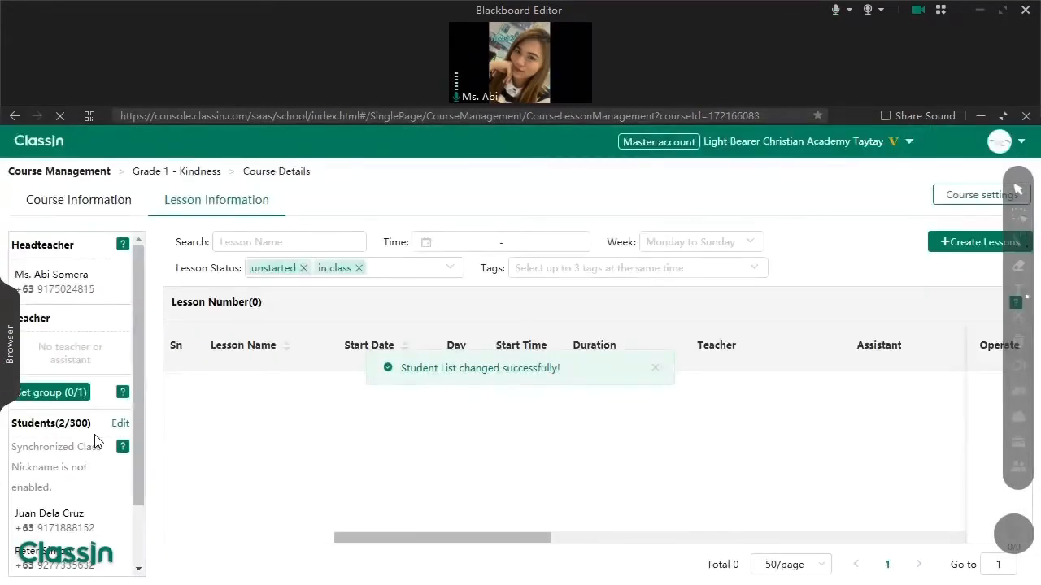
scroll(94, 442, "down", 1)
scroll(62, 407, "up", 1)
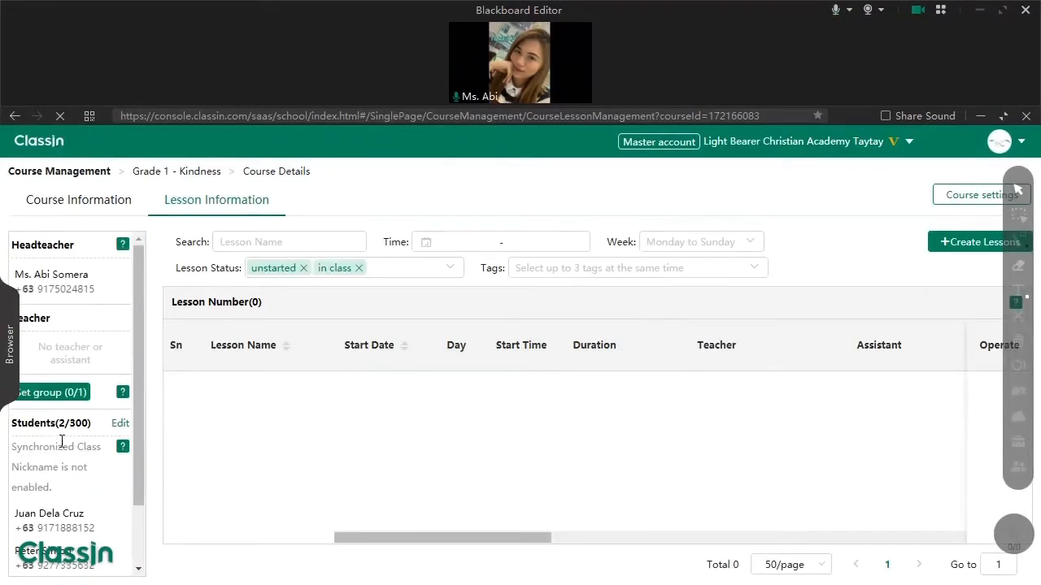
- Draw a box around the 'No teacher or assistant' Teacher section
left_click_drag(41, 348, 94, 366)
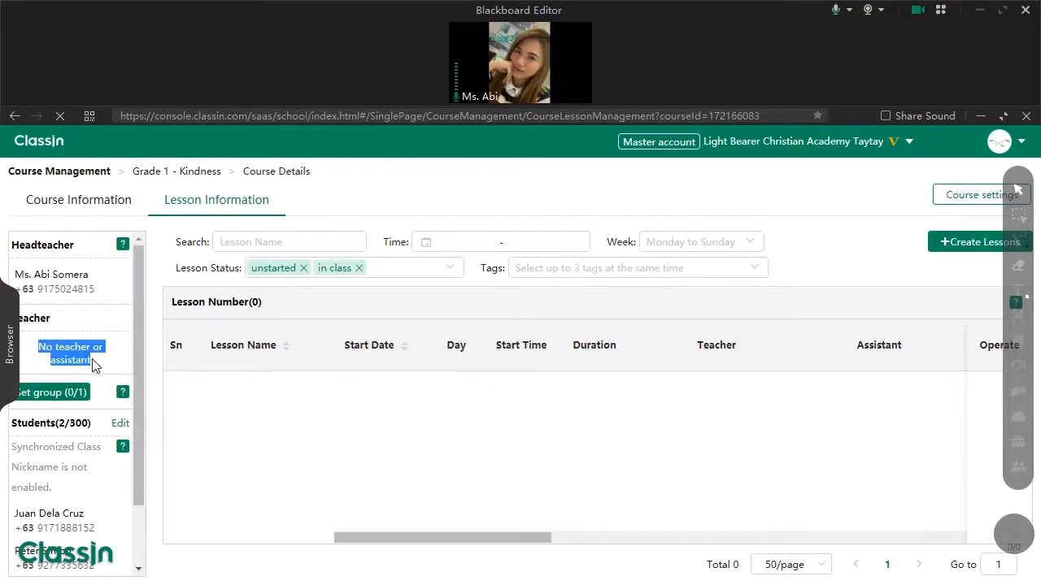
left_click(98, 364)
left_click(1020, 238)
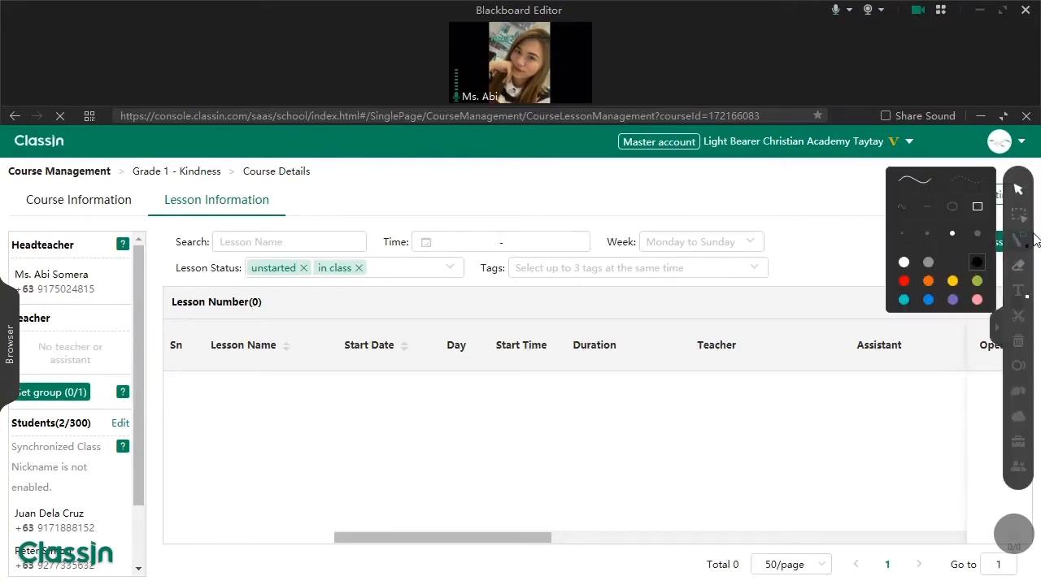
left_click_drag(119, 335, 25, 379)
- Place a text annotation box in the empty lesson table
left_click(1018, 290)
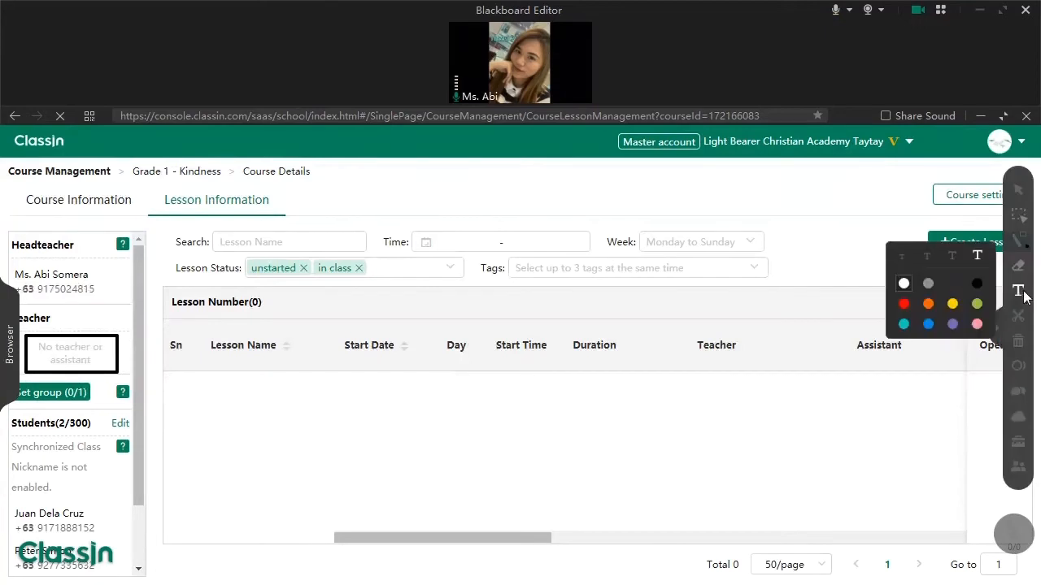
left_click(29, 327)
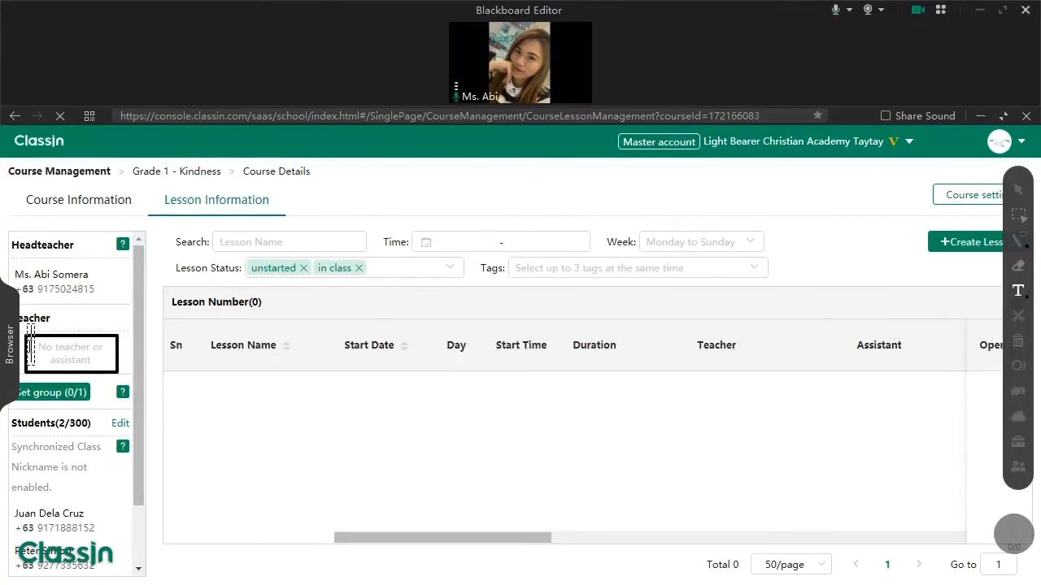
left_click(1018, 238)
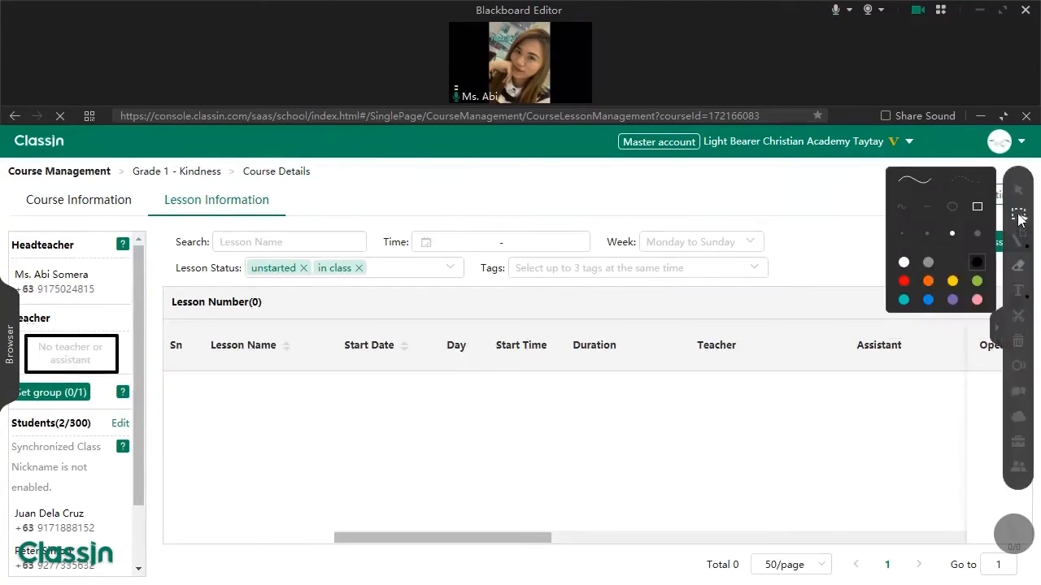
left_click(1018, 291)
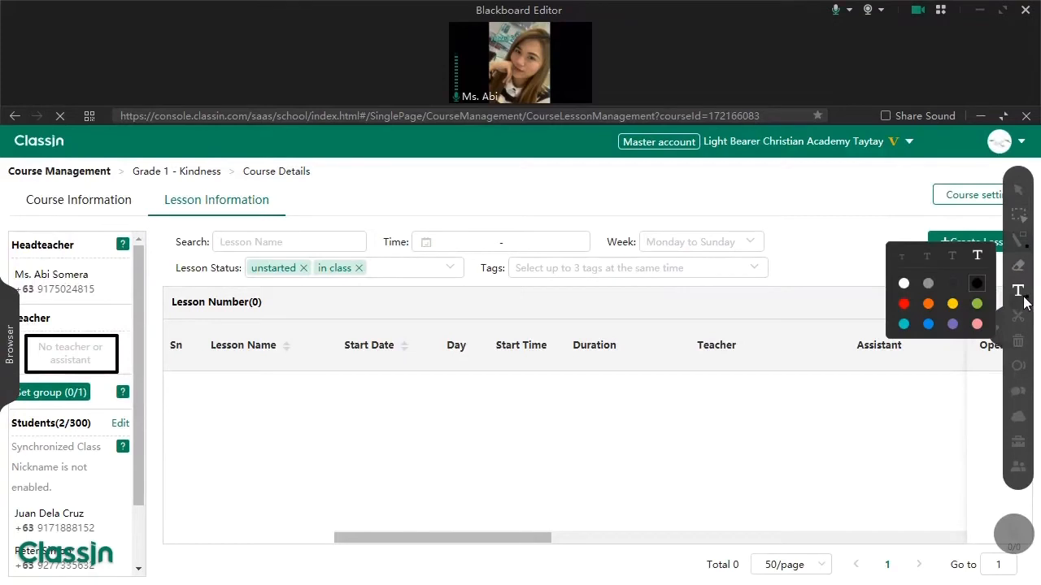
left_click(206, 411)
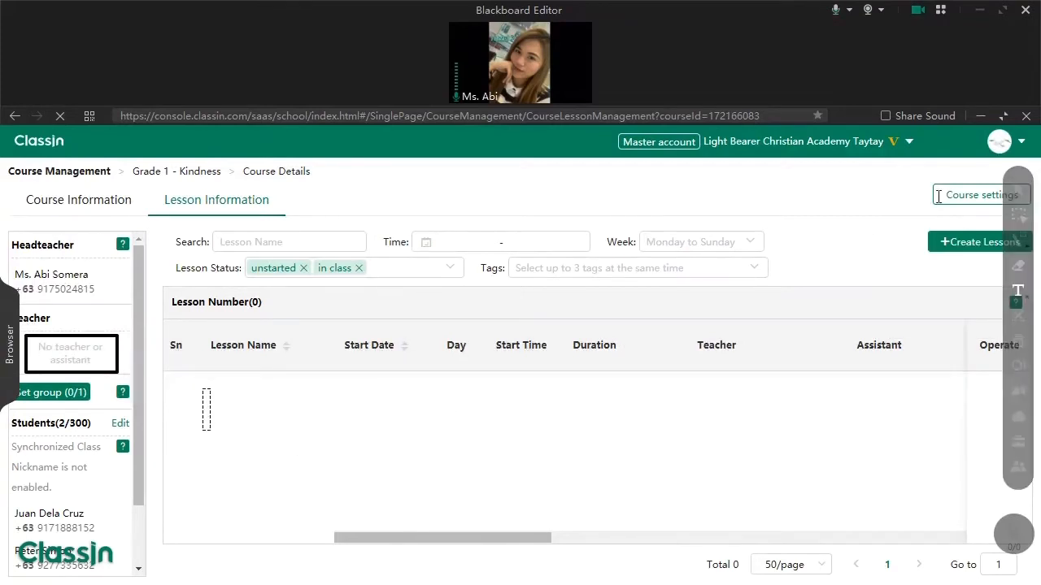
- Write the subjects Math, Filipino and English on separate lines
type("Math")
key("Return")
type("Filipino")
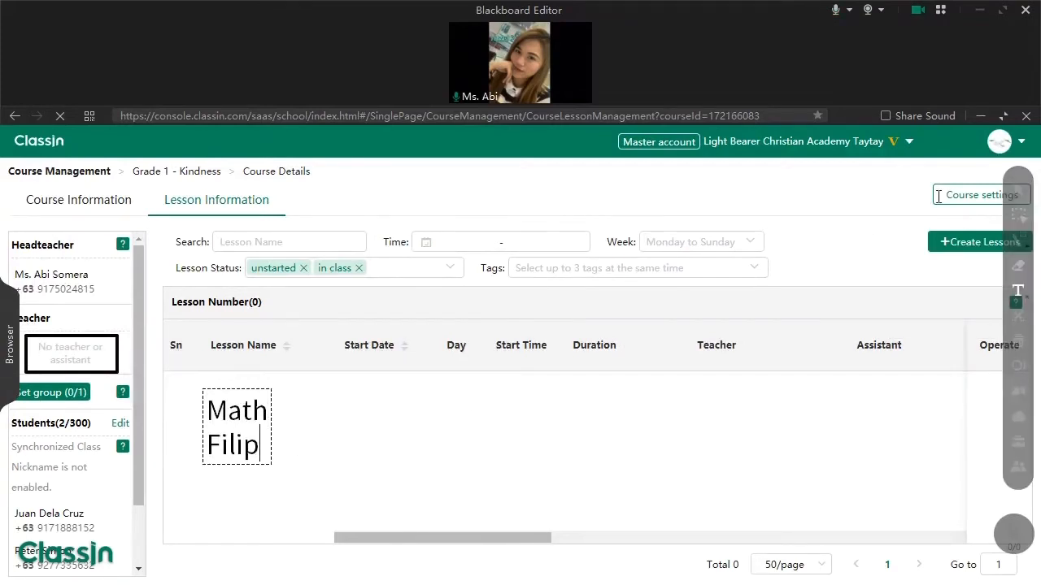
key("Return")
type("English")
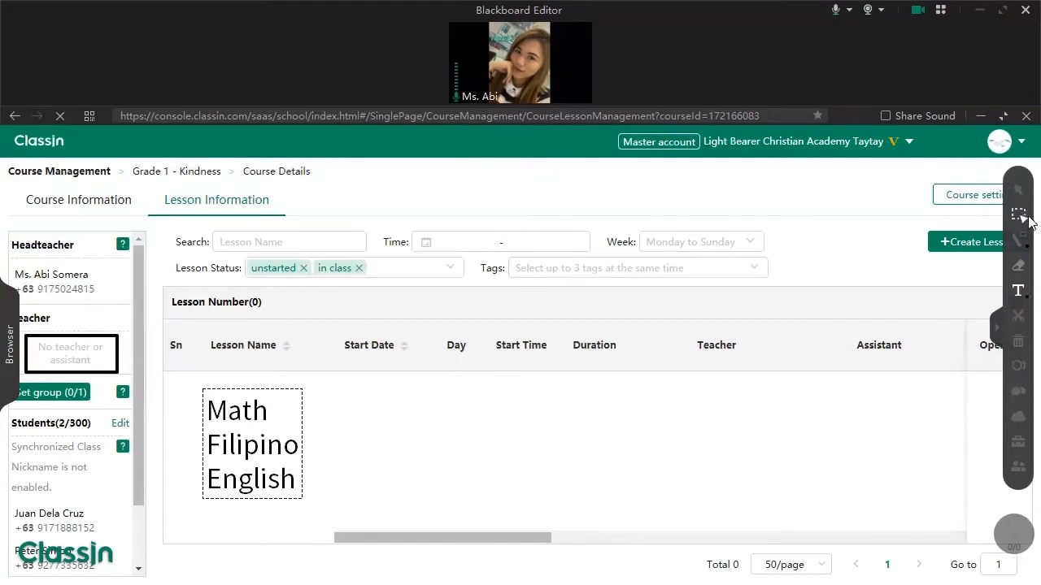
- Add notes '3 lessons', '3 lessons in 1 day' and 'MWF - 3 days 9 lessons - 3days'
left_click(376, 442)
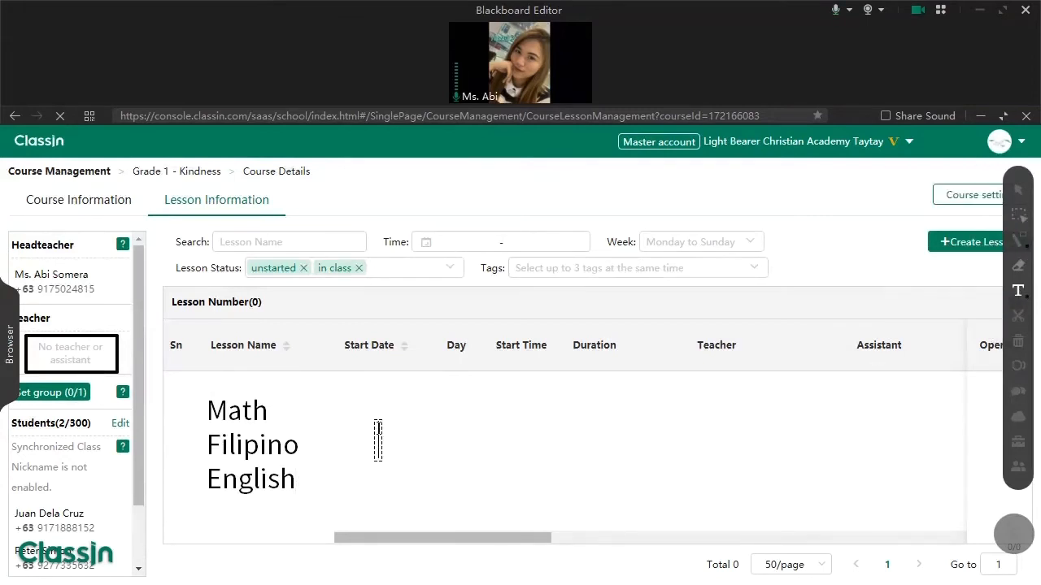
type("3 lessons")
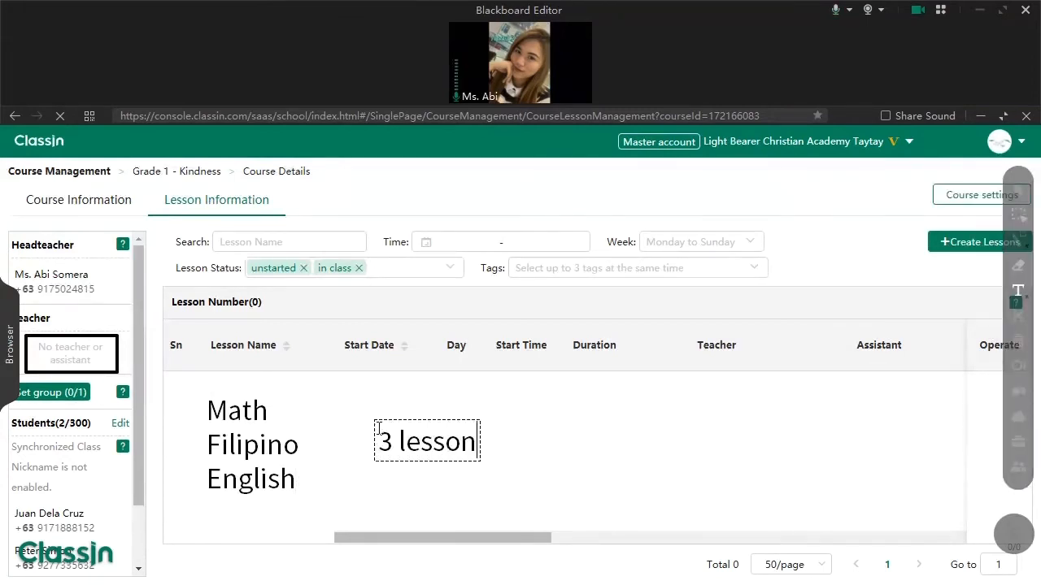
left_click(1017, 240)
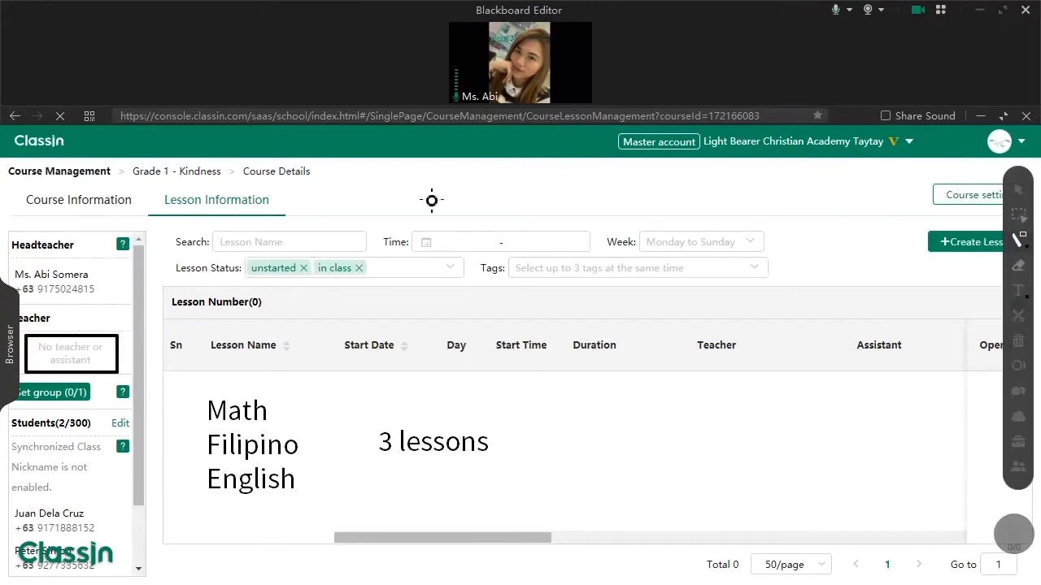
left_click(1017, 290)
left_click(580, 407)
type("3 lessons in")
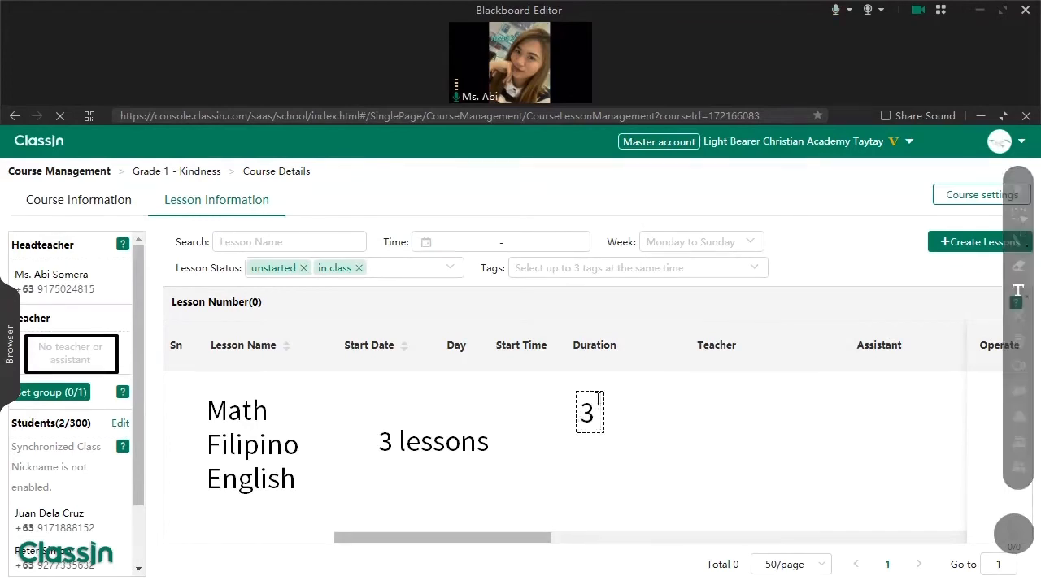
type(" 1 day.")
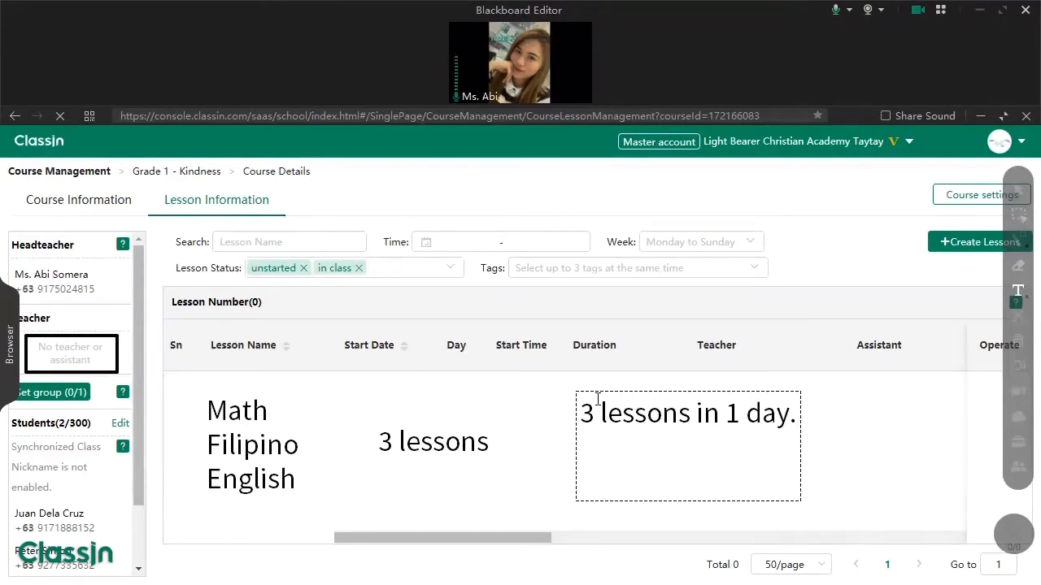
type("MWF - ")
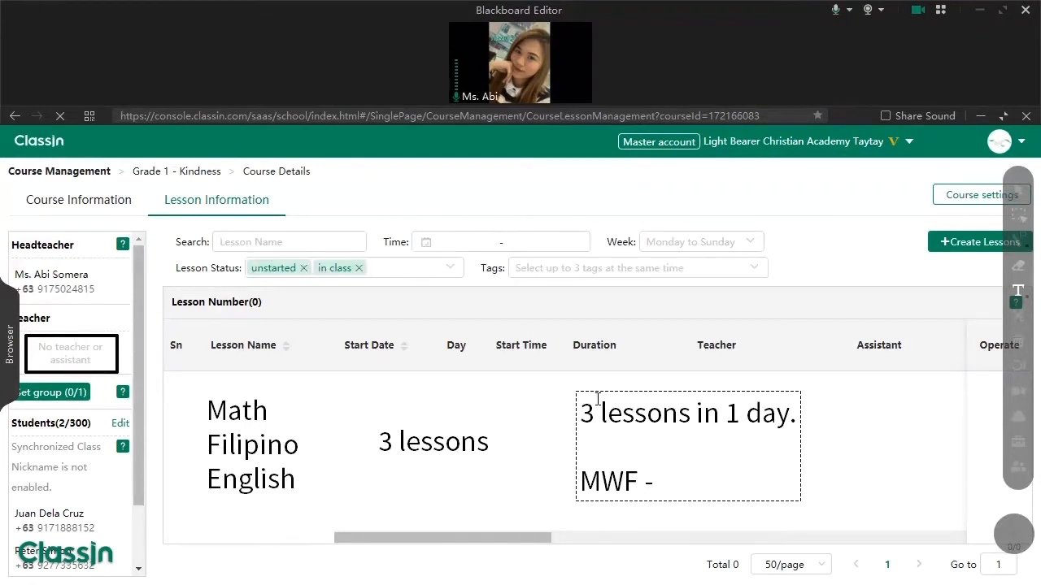
type("3 days ")
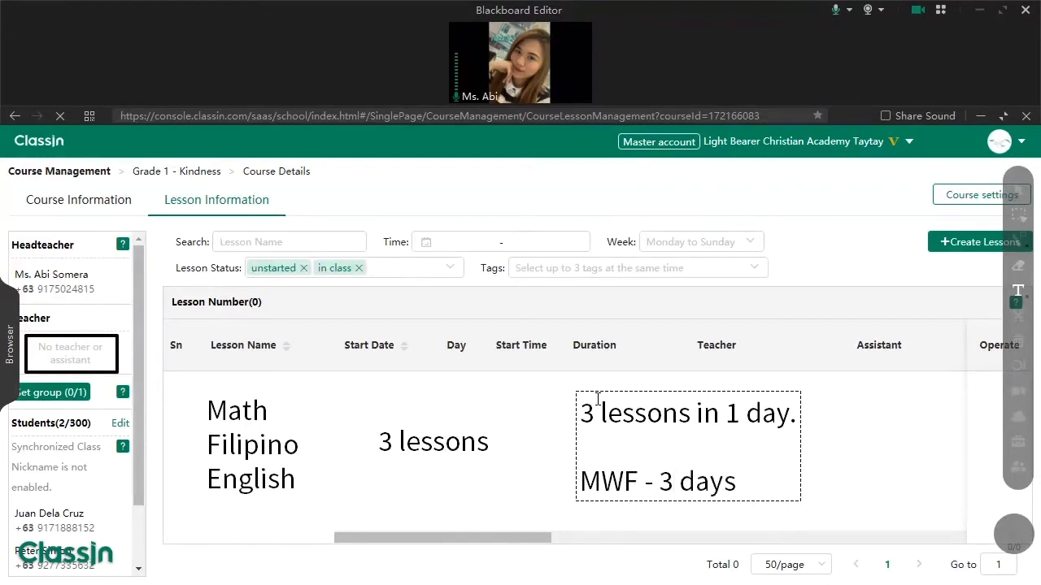
type("9 lessons -")
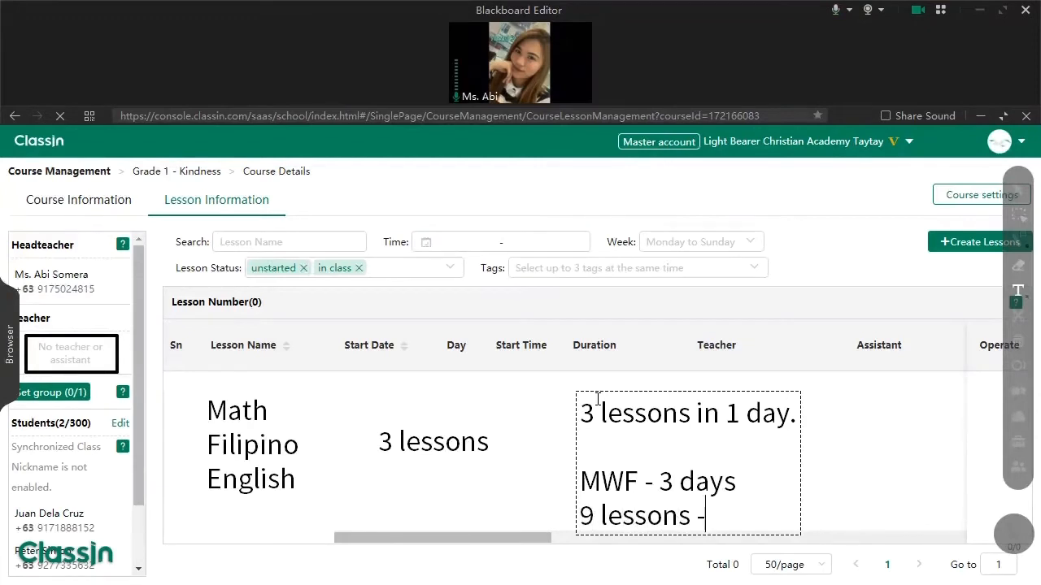
type(" 3day")
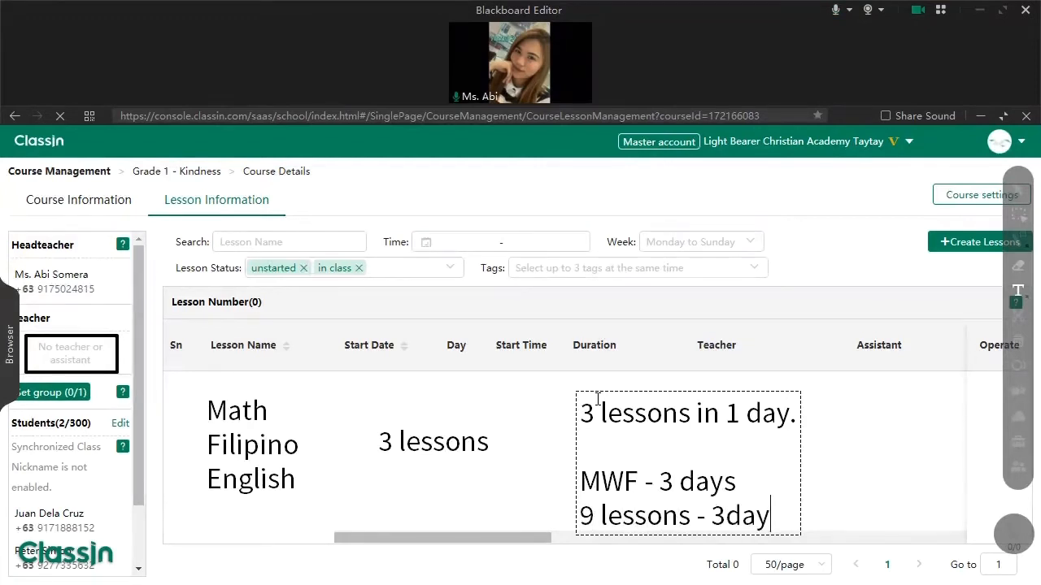
type("s")
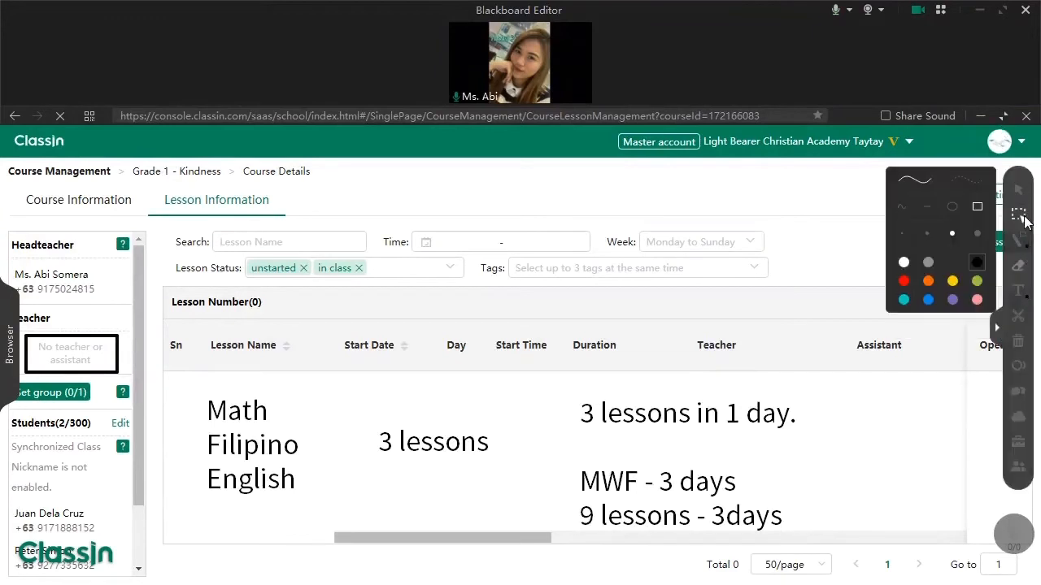
- Select and delete the lesson-count and schedule notes, keeping only the subjects list
left_click(1018, 214)
left_click_drag(862, 360, 357, 577)
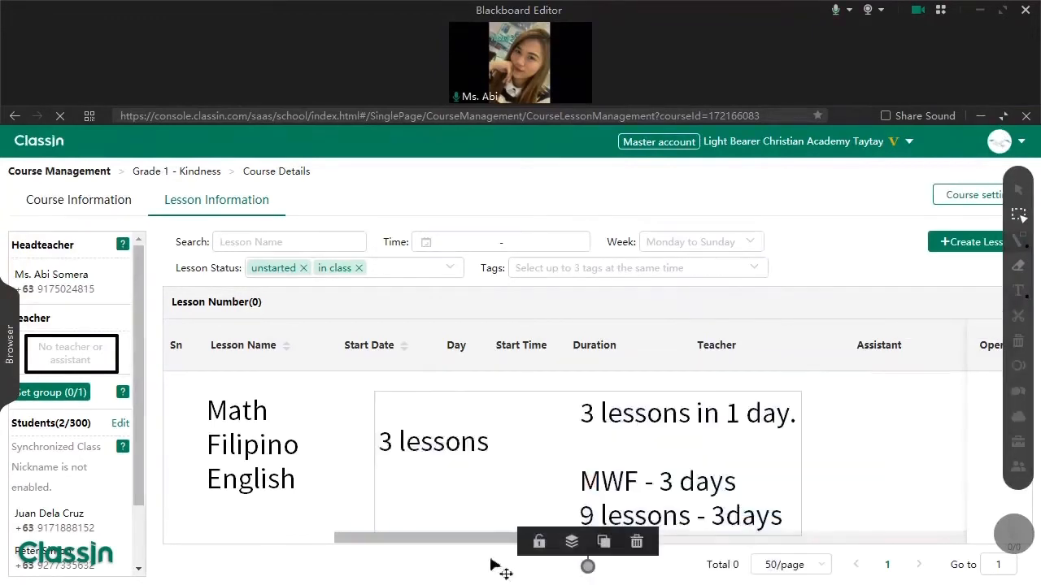
key("Delete")
left_click(1018, 190)
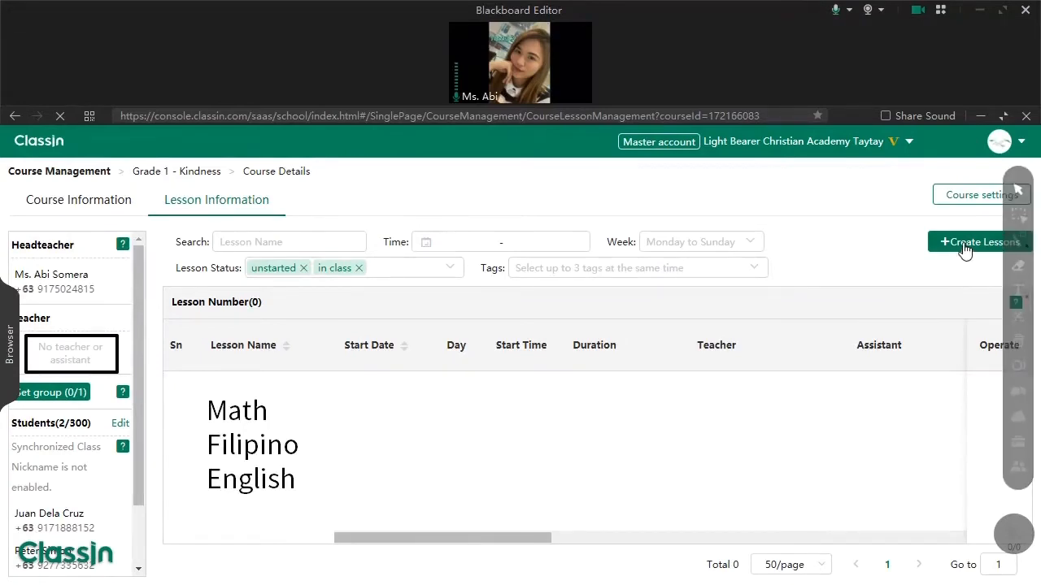
- Open the Create Lessons form and move the subjects annotation beside it
left_click(964, 248)
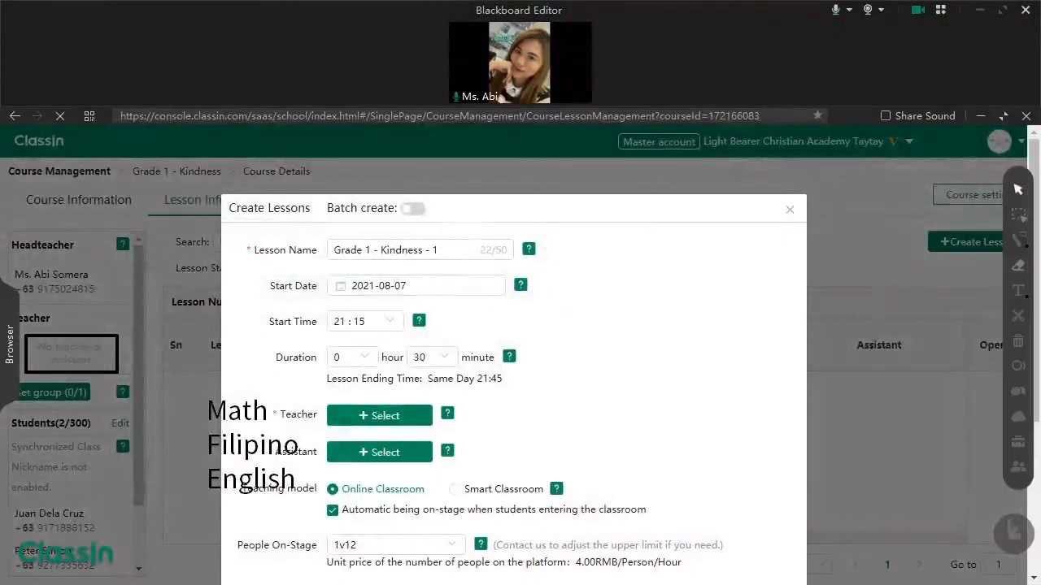
left_click(1017, 214)
left_click_drag(268, 430, 675, 293)
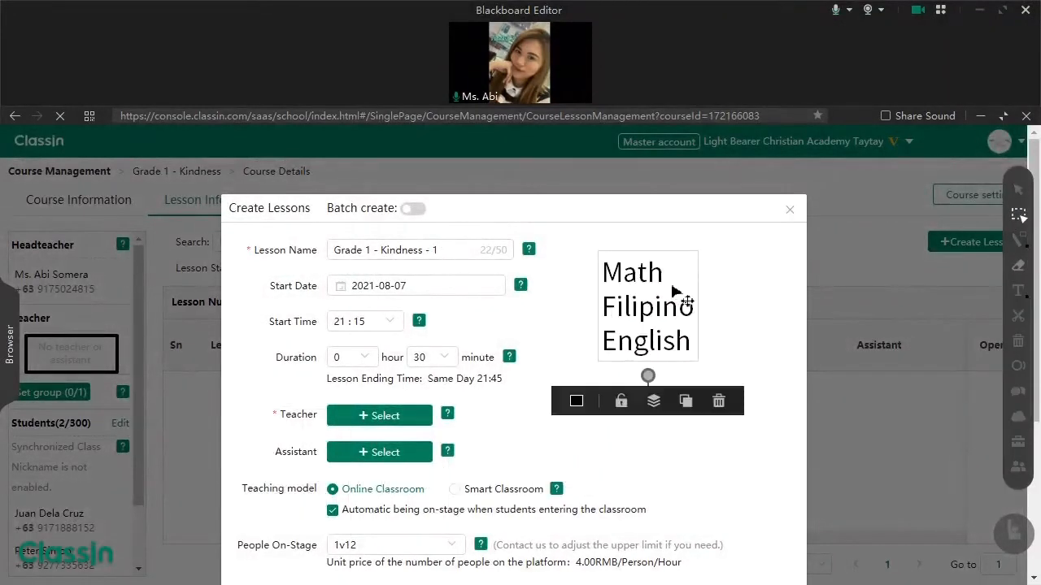
left_click(674, 293)
left_click(390, 258)
left_click(1018, 190)
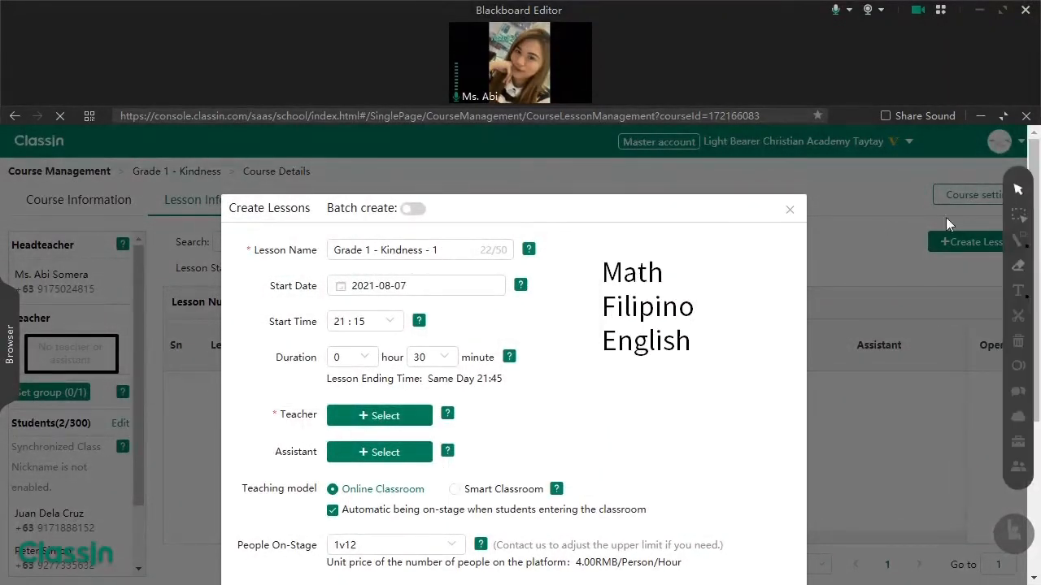
- Name the lesson Math and set its start date to 2021-08-09
left_click(427, 251)
key("ctrl+a")
type("Ma")
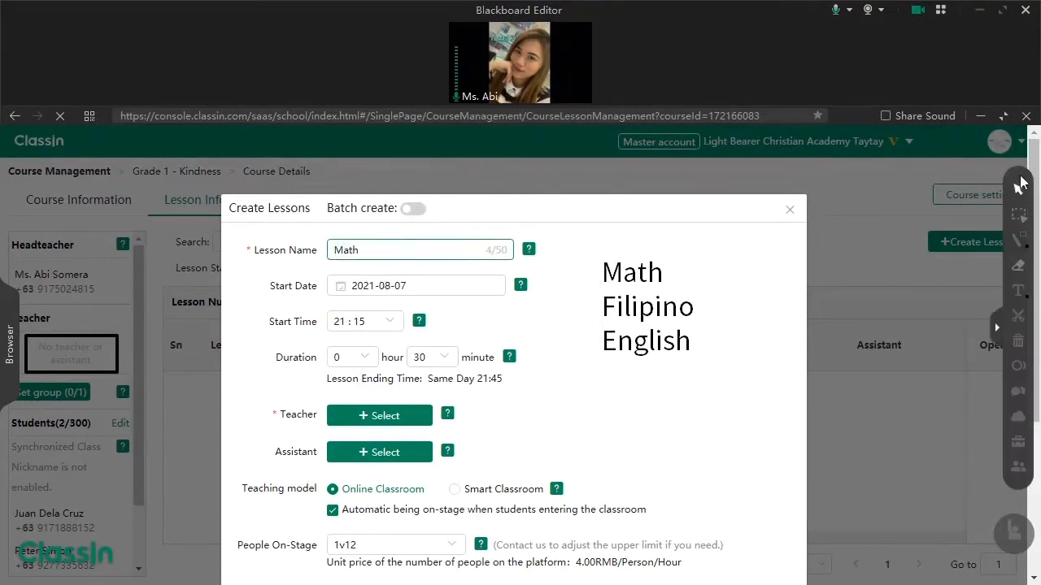
left_click(398, 291)
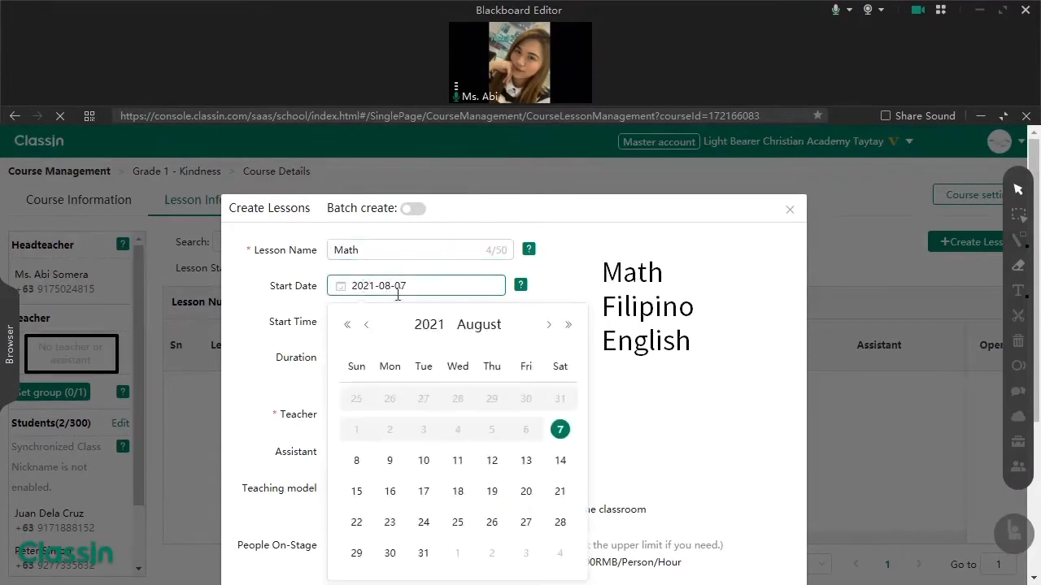
left_click(391, 465)
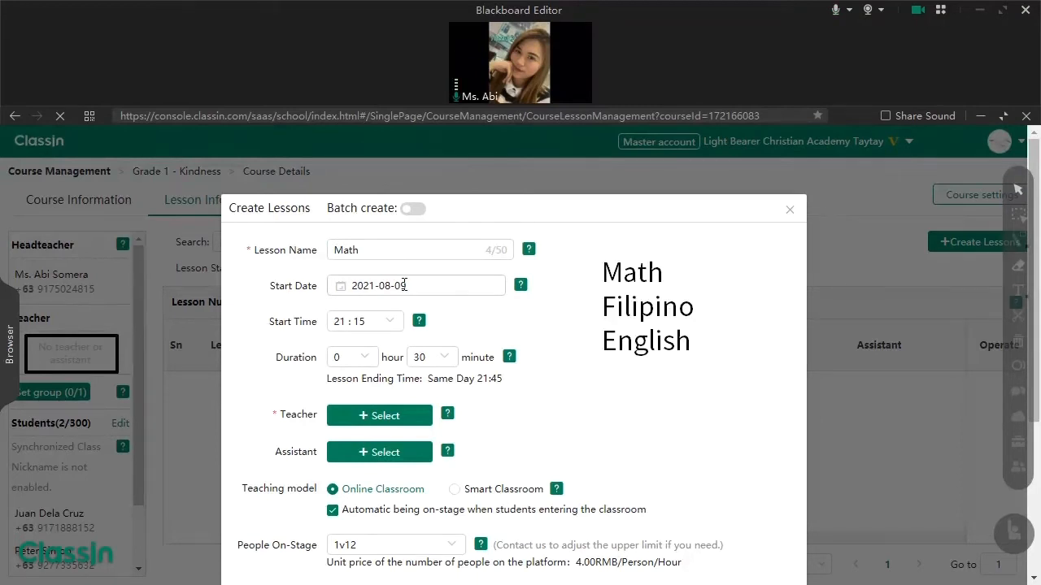
- Set the lesson start time to 09:00
left_click(391, 325)
scroll(349, 372, "up", 3)
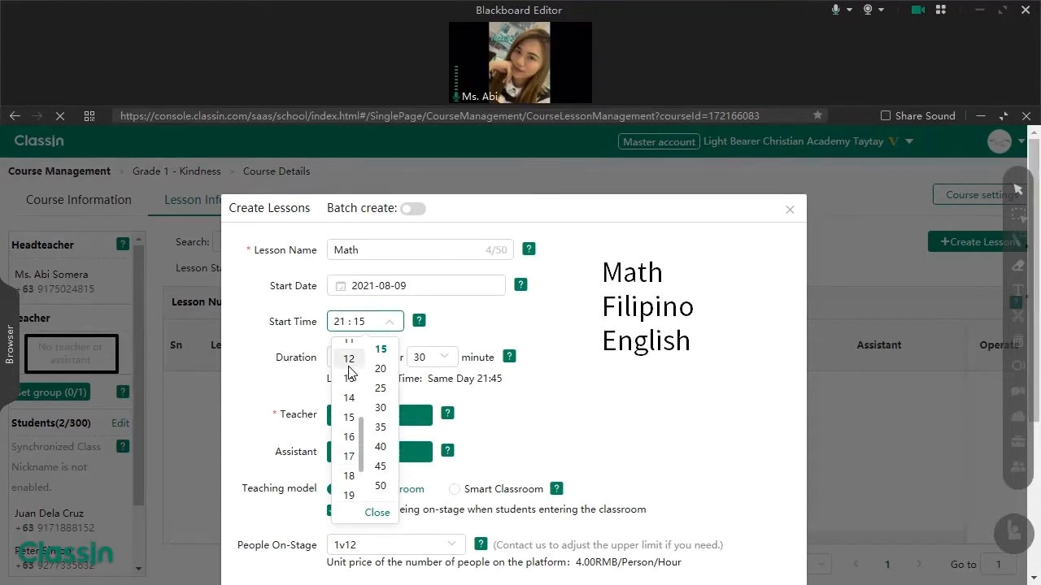
scroll(349, 374, "up", 2)
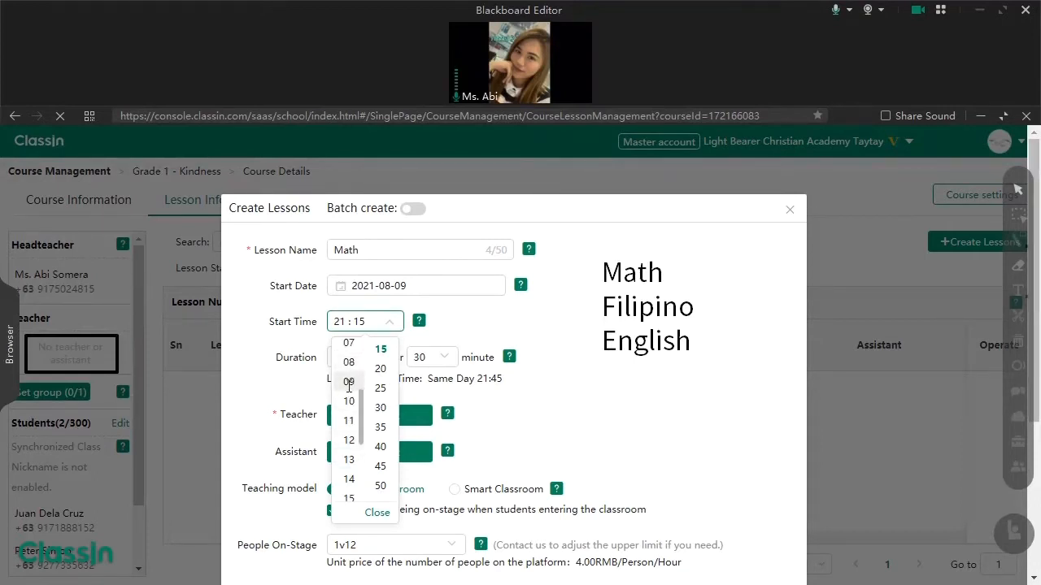
left_click(348, 381)
scroll(380, 373, "up", 2)
left_click(382, 352)
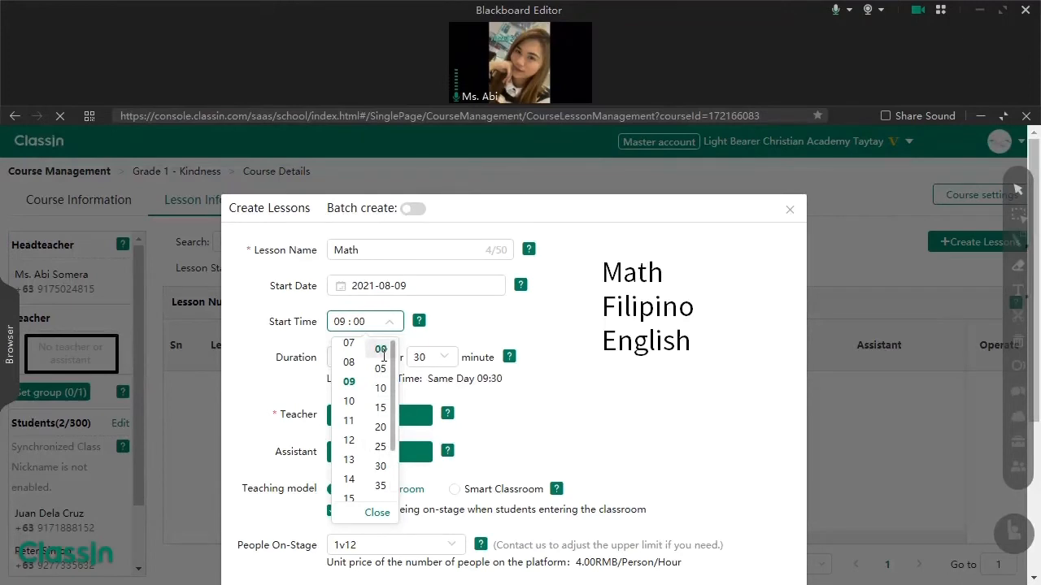
left_click(472, 315)
- Set the lesson duration to 1 hour and 0 minutes
left_click(364, 369)
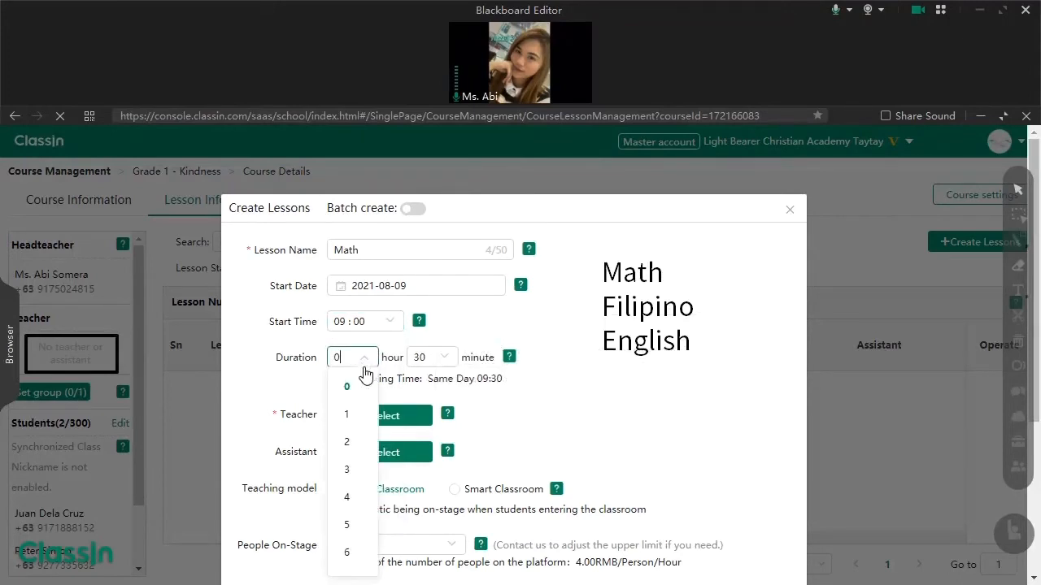
left_click(357, 414)
left_click(431, 357)
left_click(432, 386)
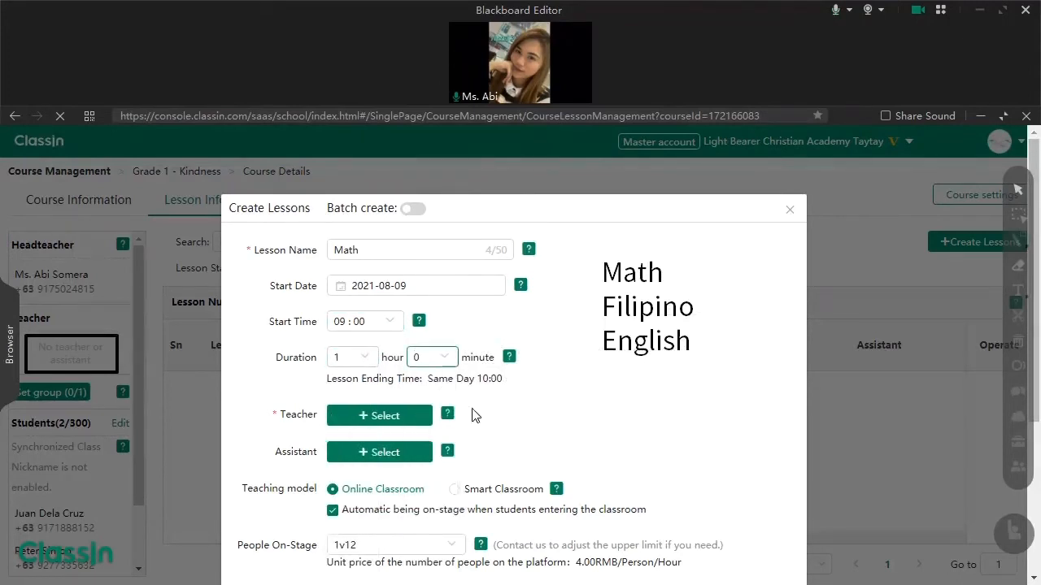
- Highlight the resulting Same Day 10:00 ending time
double_click(387, 358)
left_click_drag(470, 358, 491, 358)
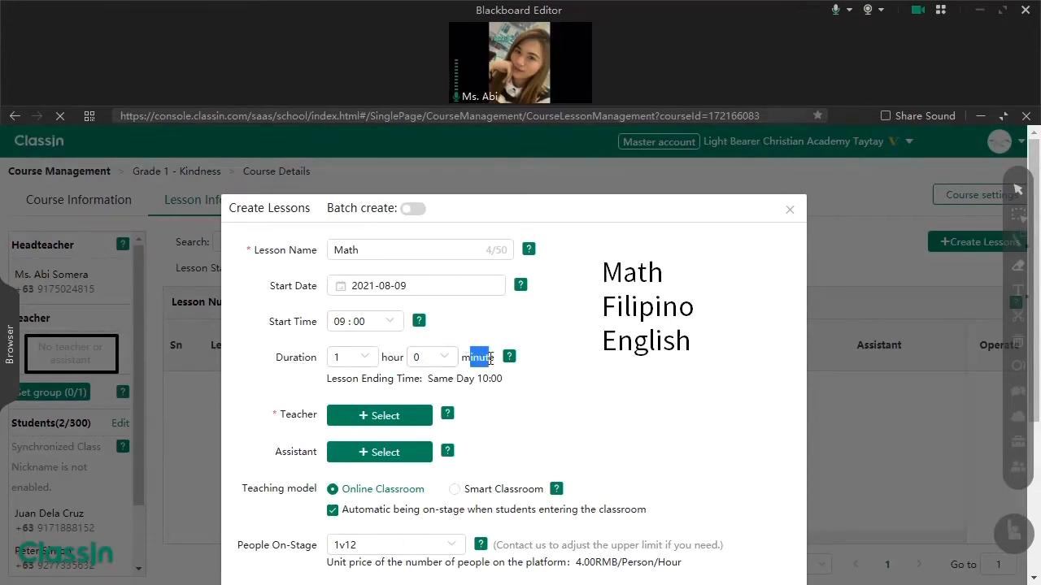
left_click(440, 379)
left_click_drag(337, 382, 372, 379)
left_click(404, 380)
left_click_drag(428, 379, 498, 373)
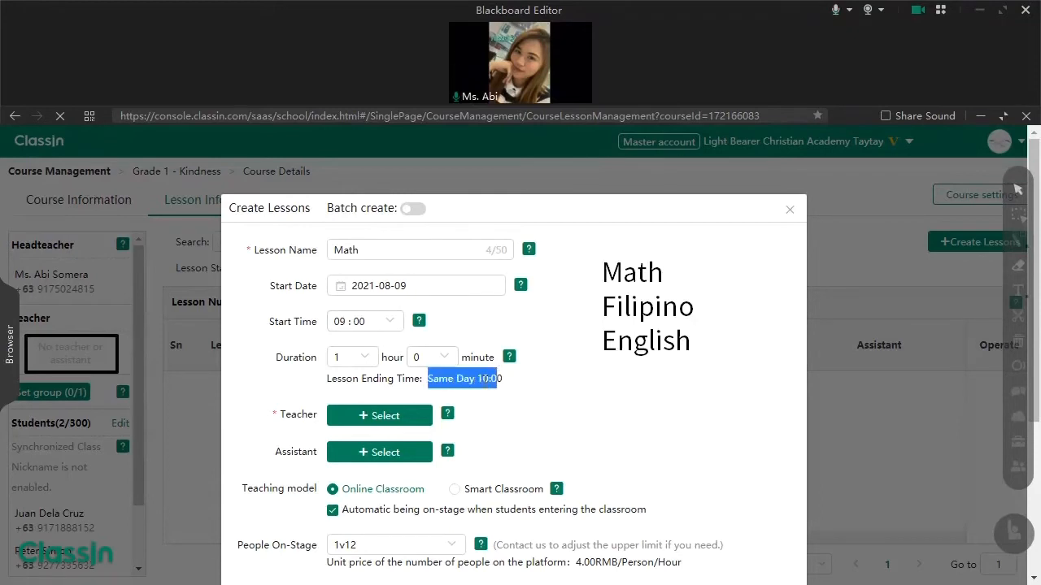
left_click(484, 380)
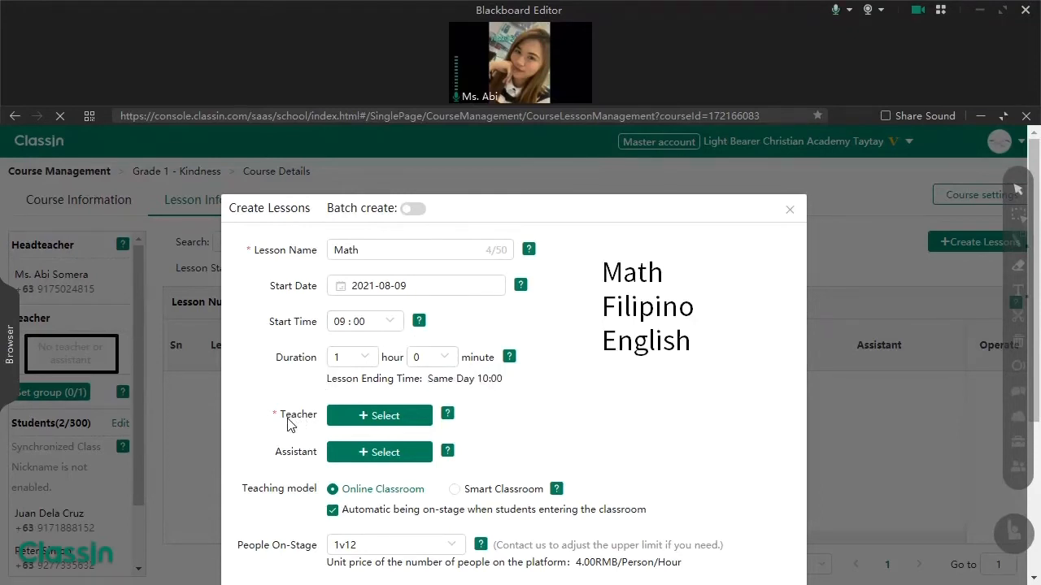
- Assign the first listed school teacher as the Math lesson's teacher
left_click(415, 419)
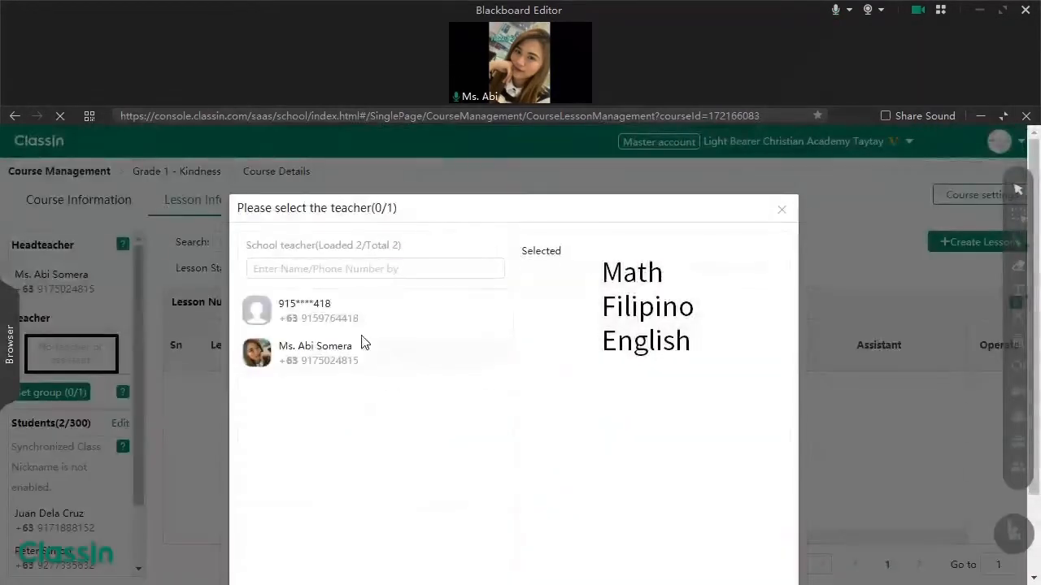
left_click(334, 317)
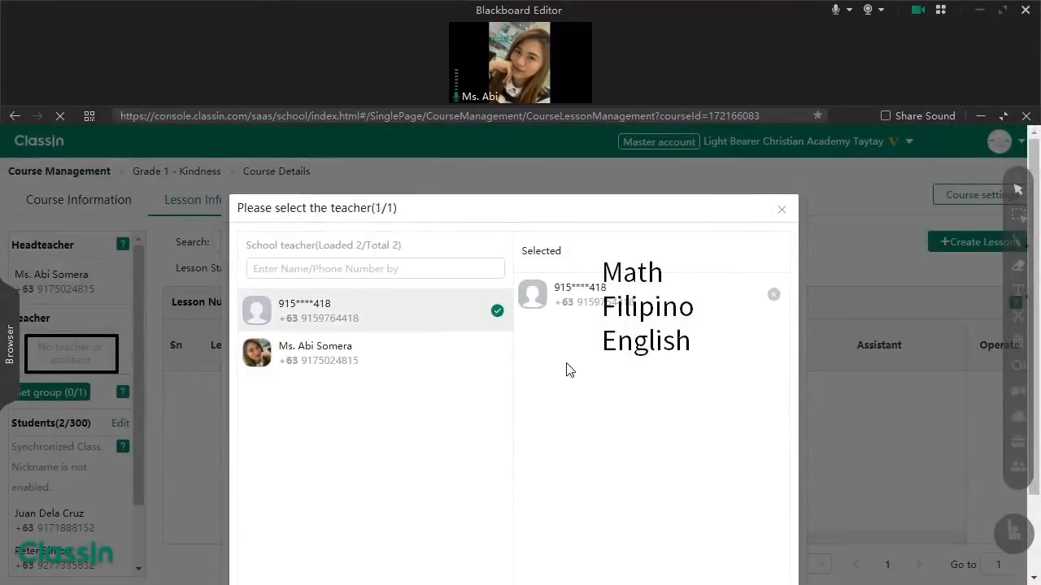
left_click(701, 543)
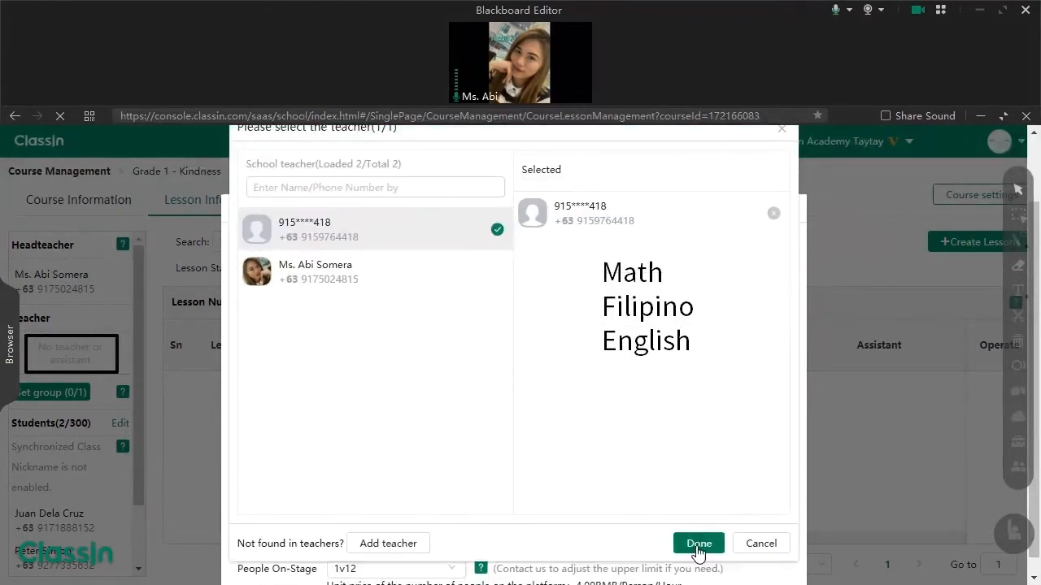
scroll(658, 512, "down", 5)
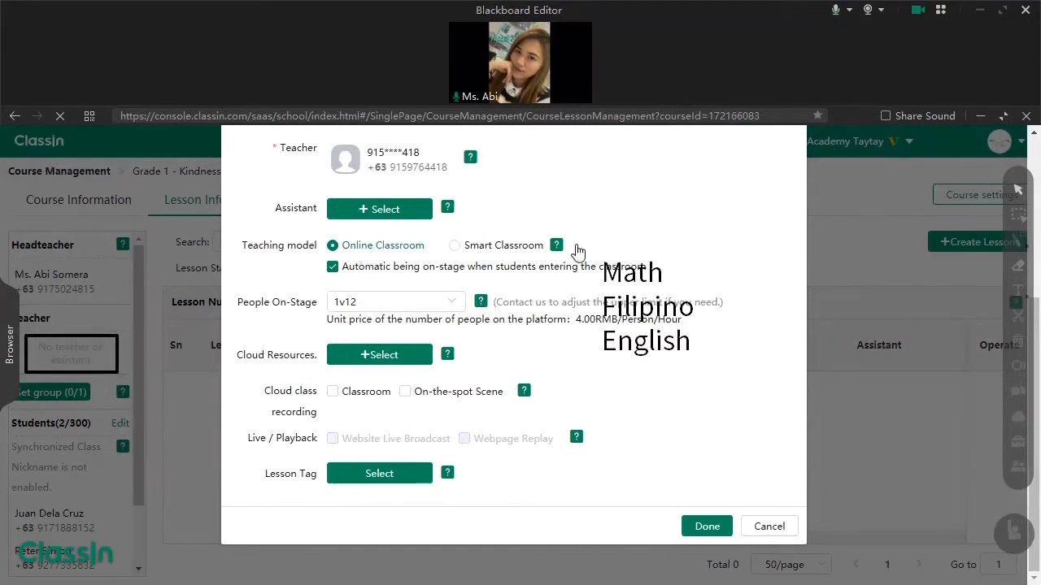
mouse_move(558, 247)
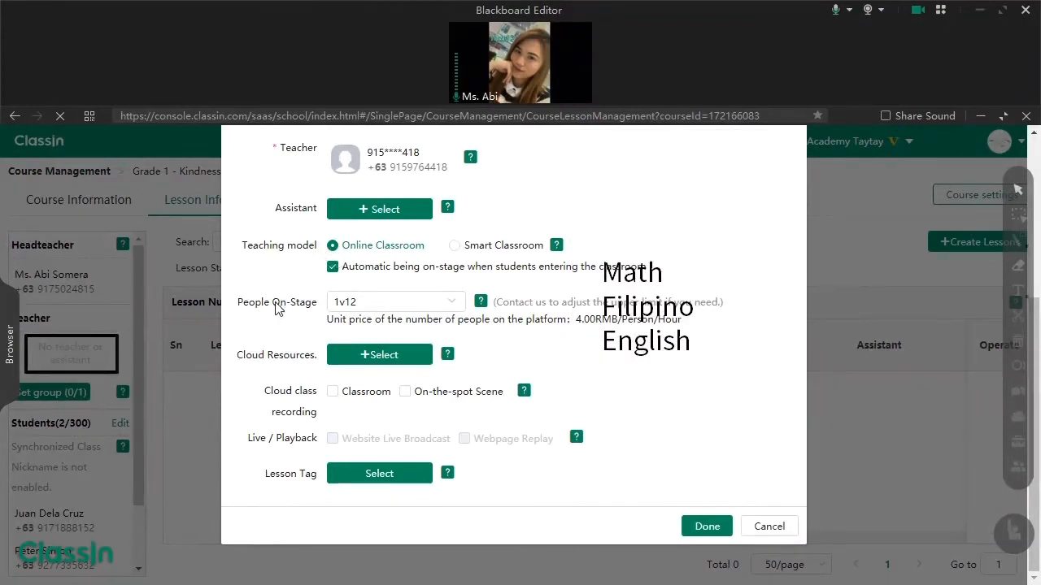
left_click(460, 304)
left_click(409, 579)
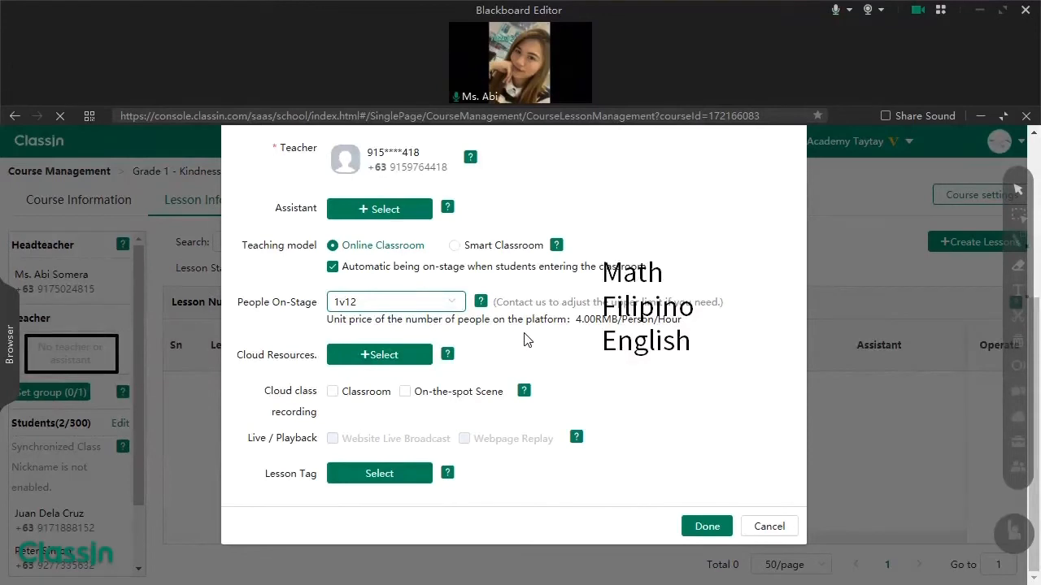
left_click(458, 302)
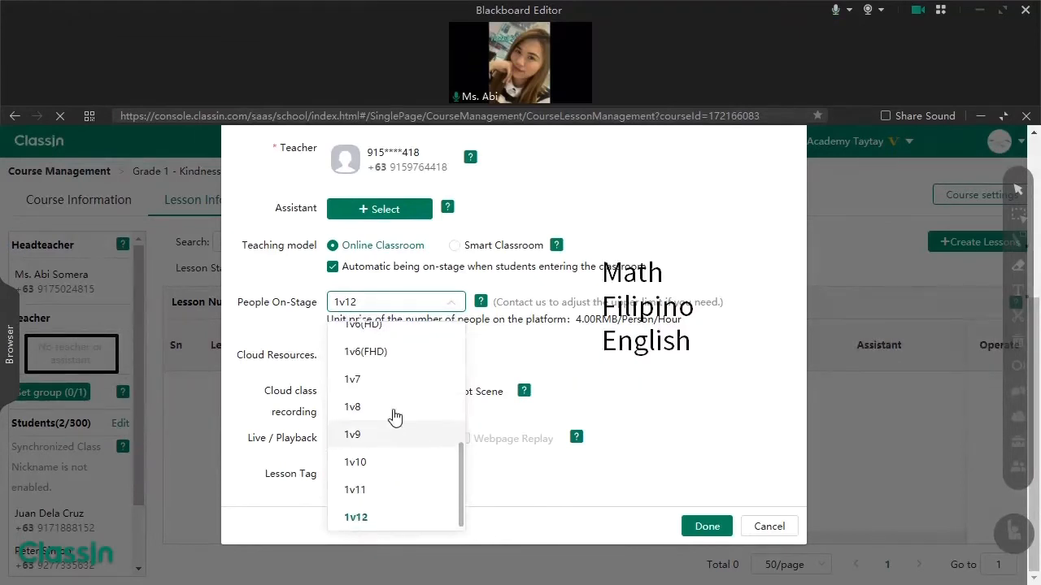
scroll(398, 398, "up", 5)
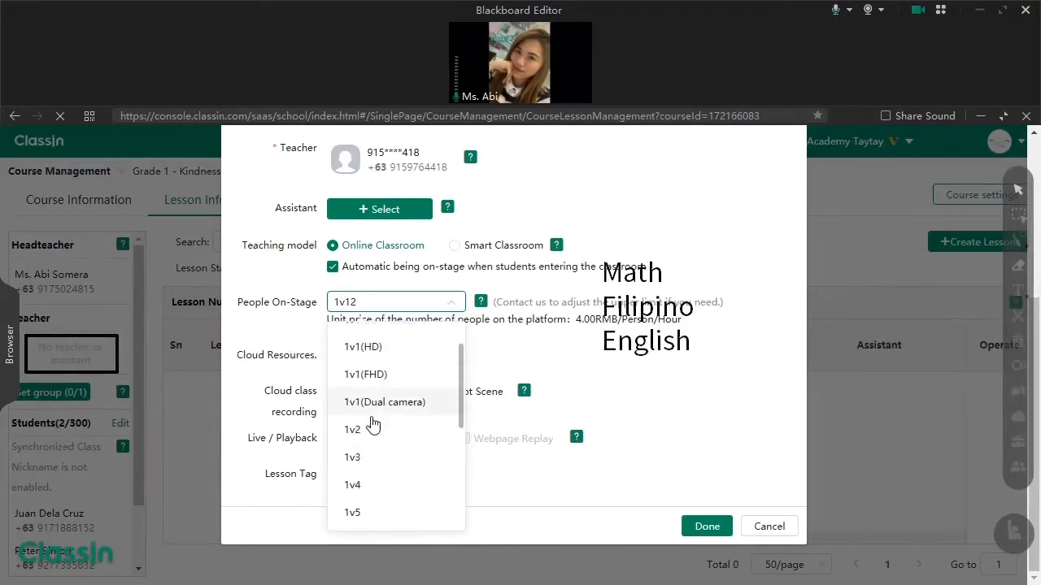
scroll(388, 377, "down", 2)
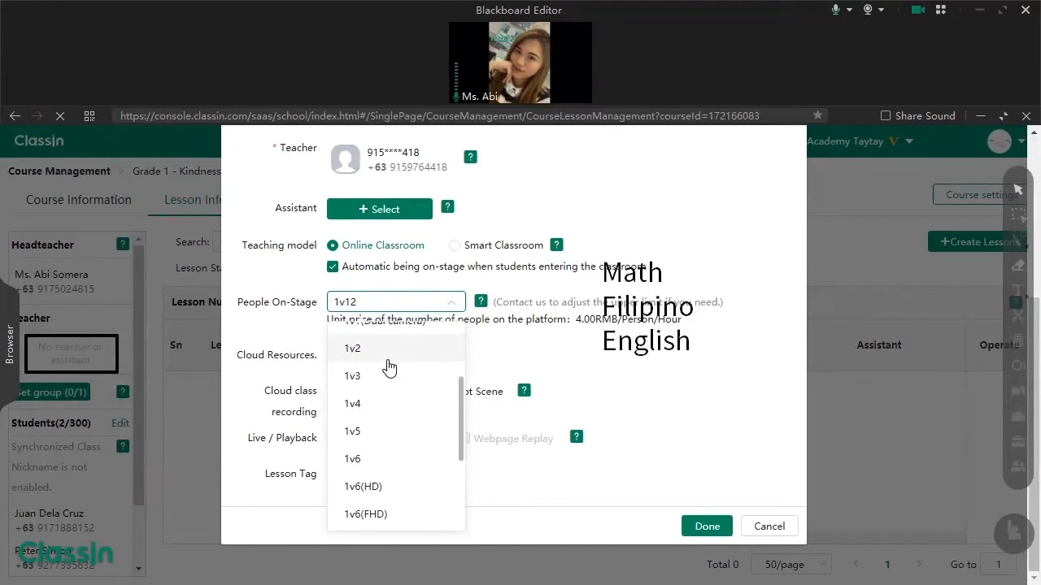
scroll(379, 460, "down", 4)
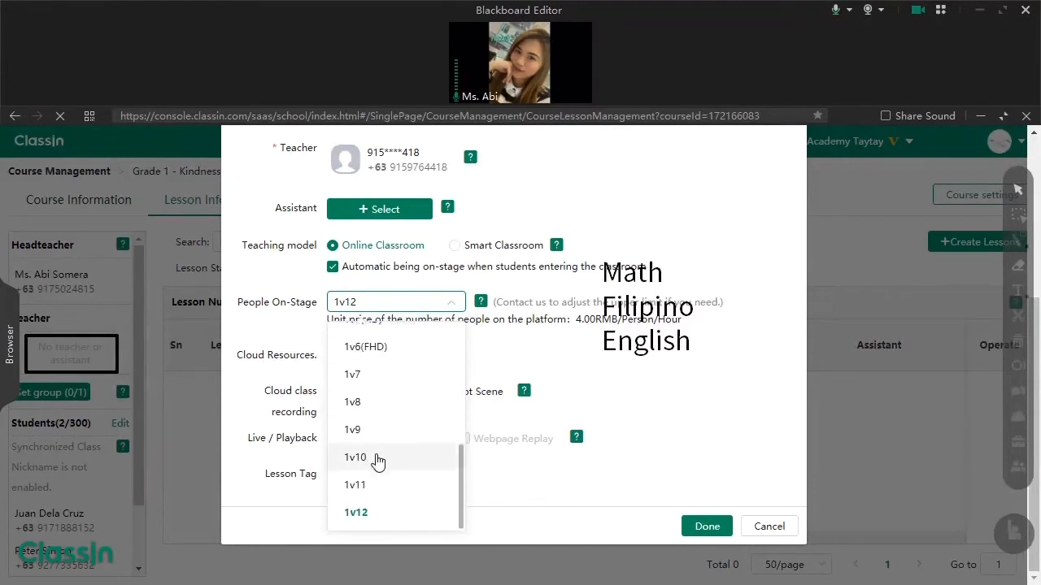
left_click(372, 518)
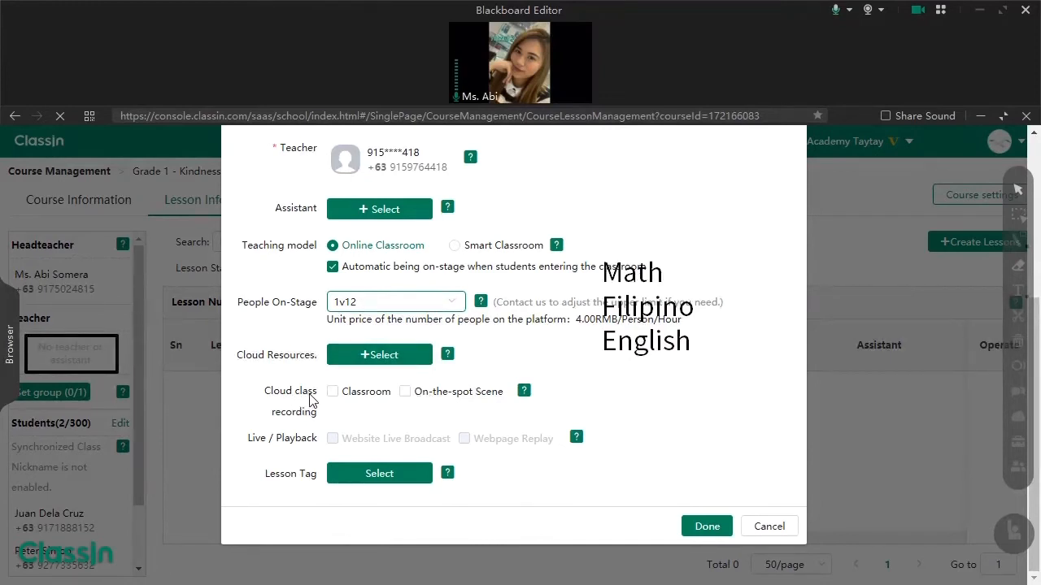
- Enable Classroom cloud recording after agreeing to the institution agreement, leaving On-the-spot Scene off
left_click(332, 393)
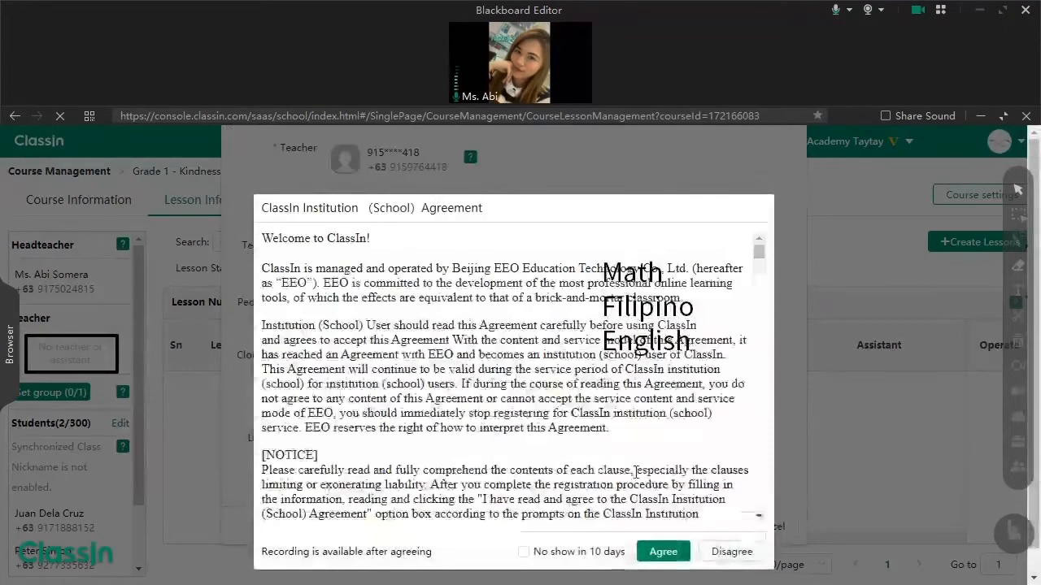
left_click(648, 556)
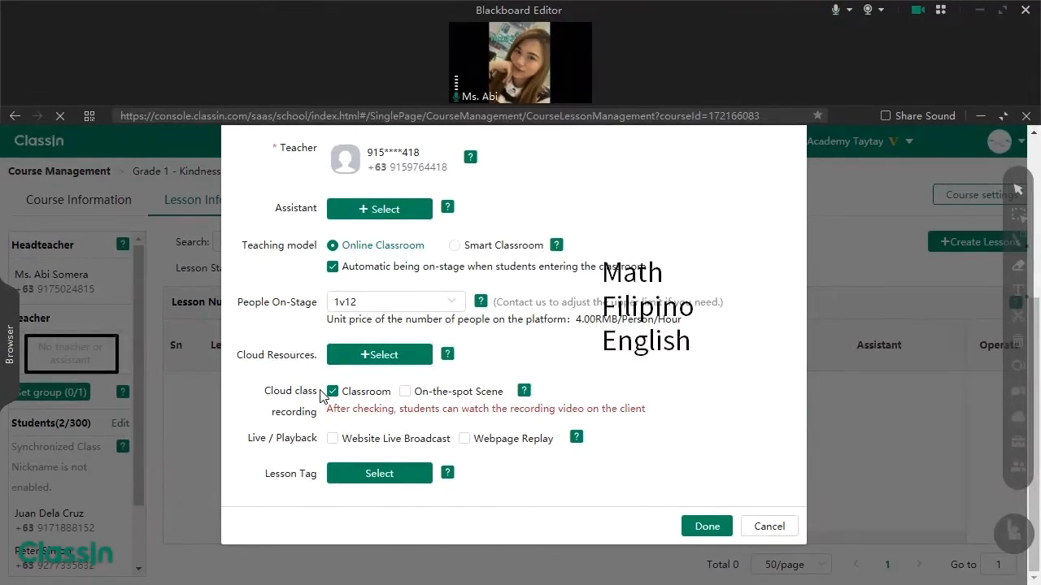
left_click(428, 396)
left_click(429, 396)
- Toggle Webpage Replay on and back off, leaving it disabled
mouse_move(525, 393)
left_click(464, 439)
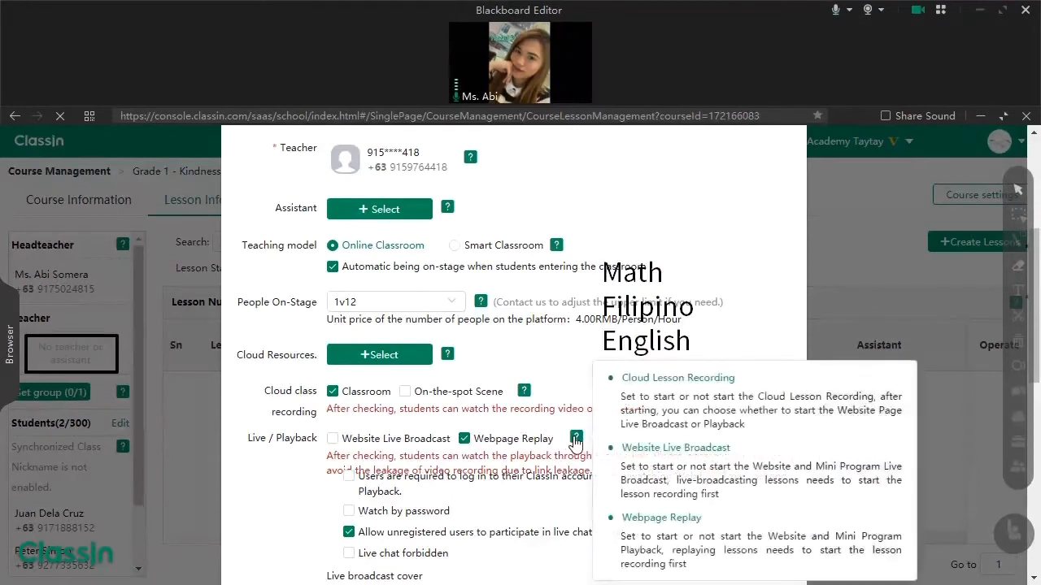
mouse_move(576, 437)
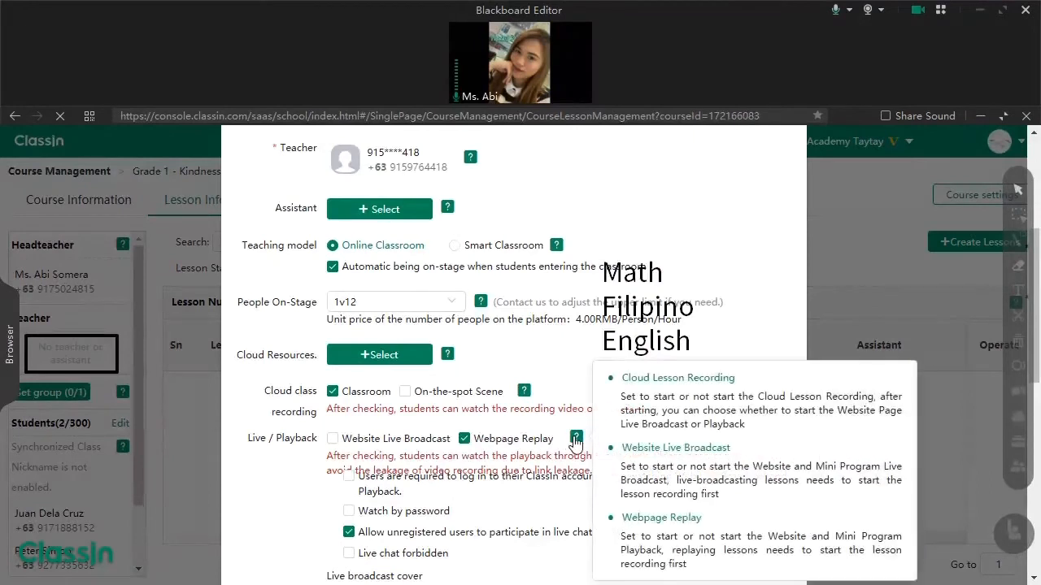
left_click(464, 439)
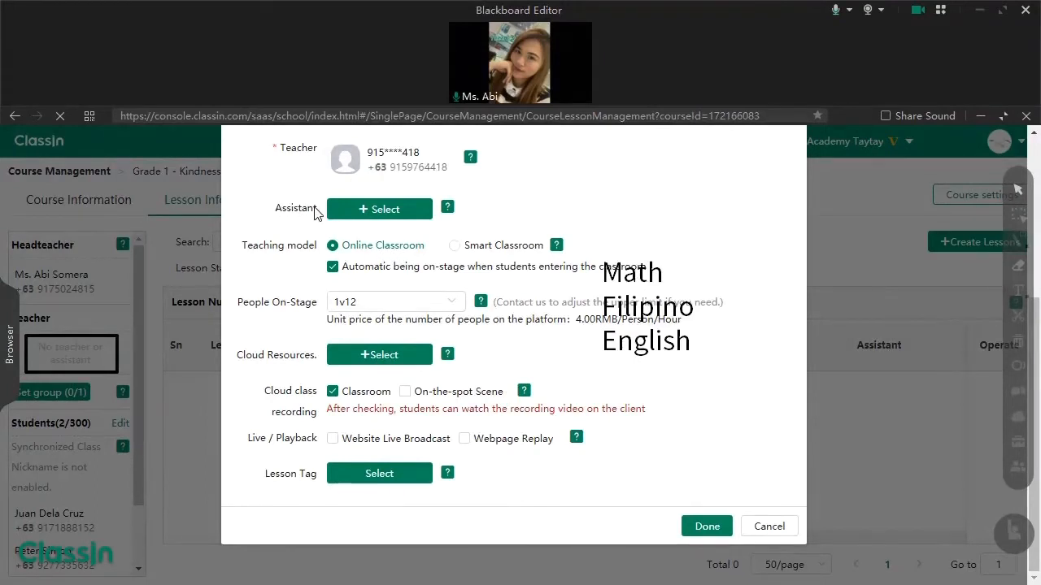
scroll(335, 232, "up", 1)
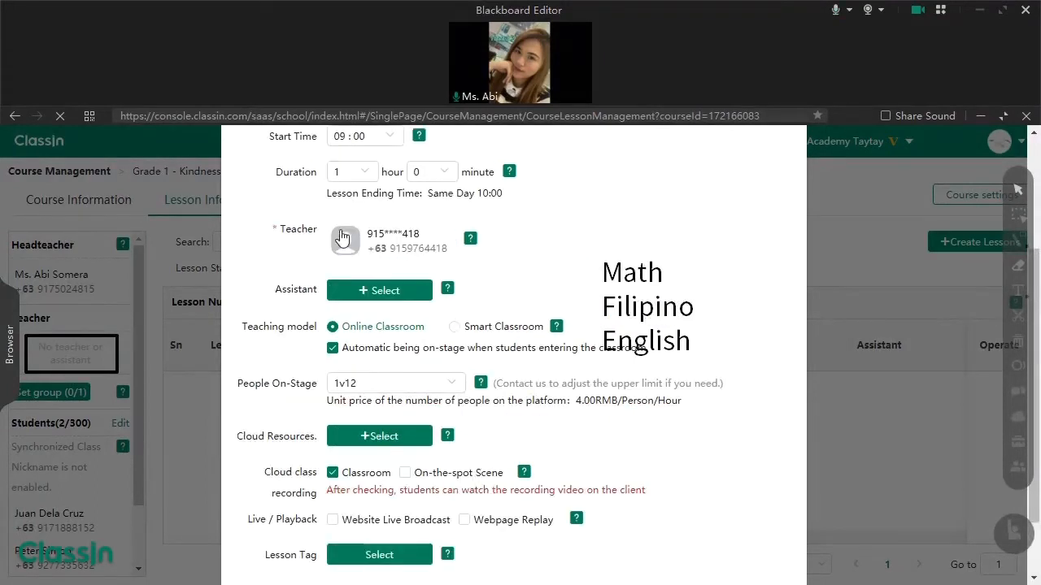
- Try the second listed teacher as assistant, then cancel without assigning one
left_click(395, 300)
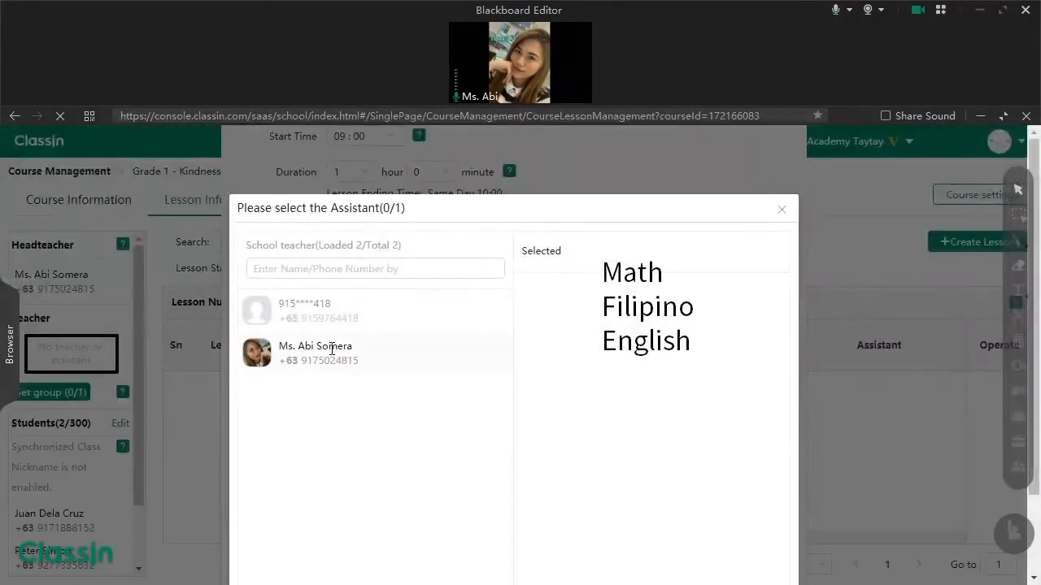
left_click(338, 355)
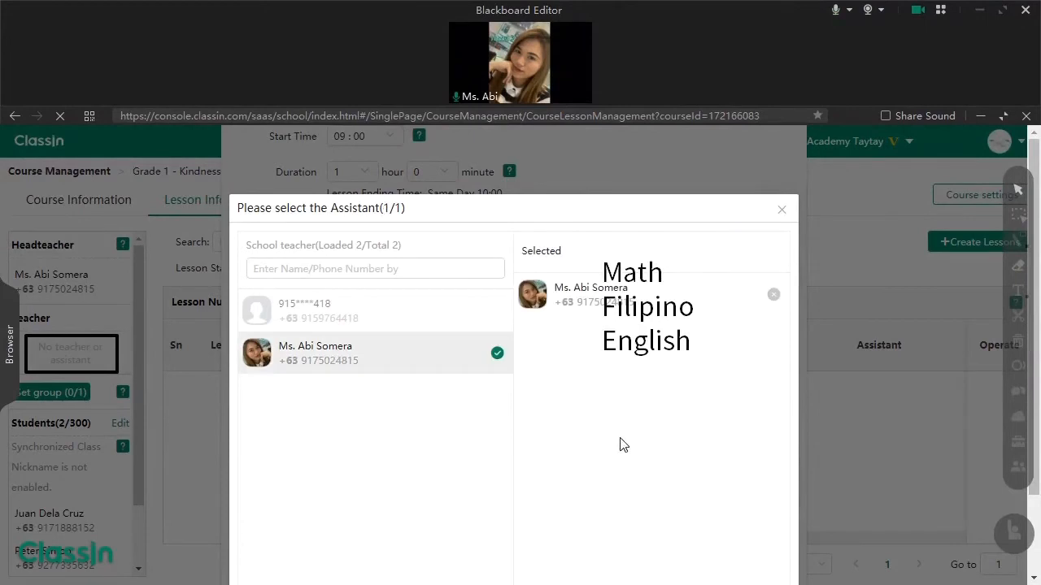
scroll(651, 447, "down", 1)
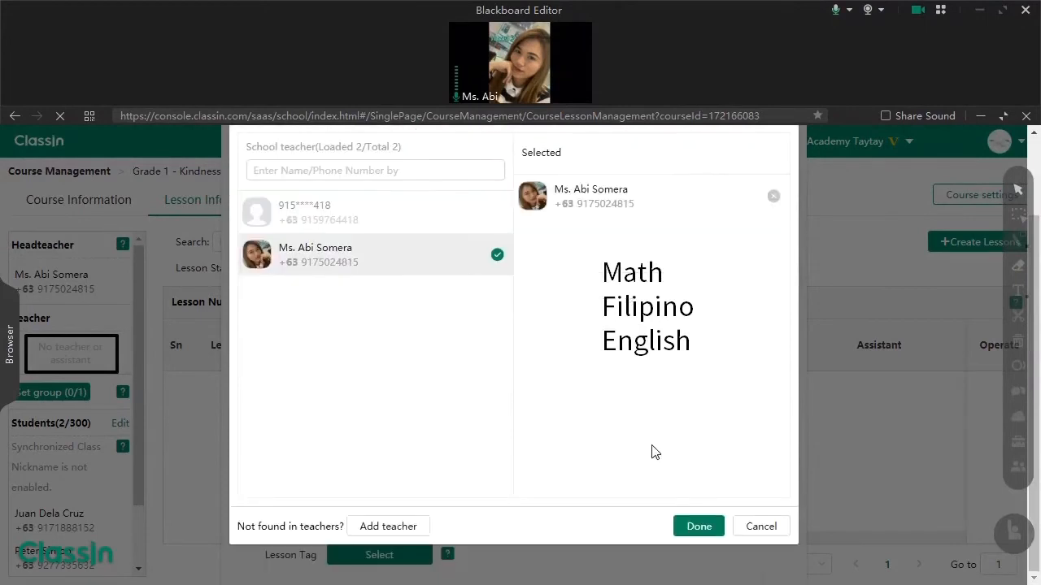
left_click(761, 527)
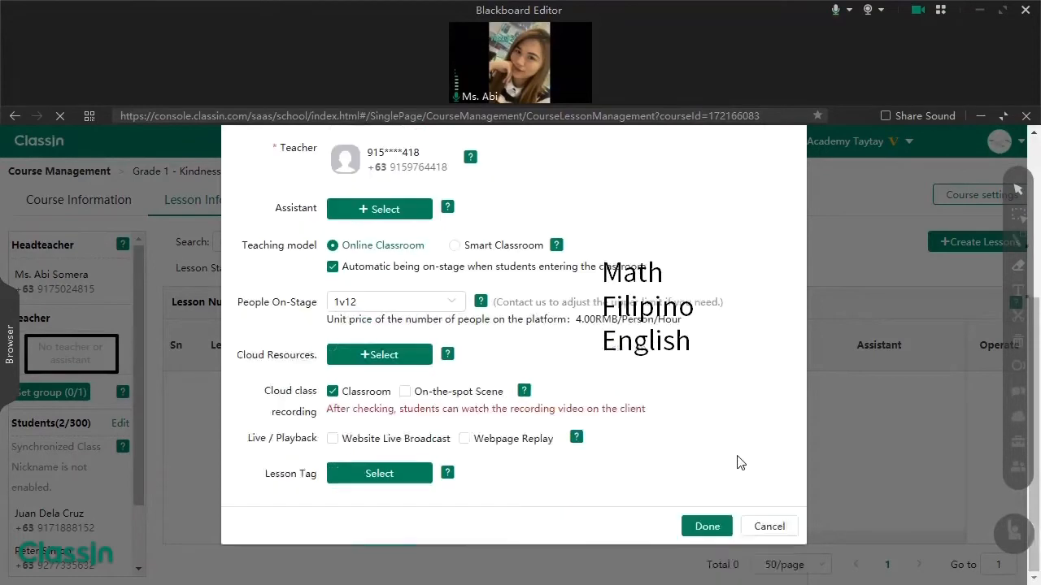
scroll(737, 459, "down", 1)
- Save the Math lesson, nudge the subjects annotation, and open a Batch create lessons form
left_click(709, 526)
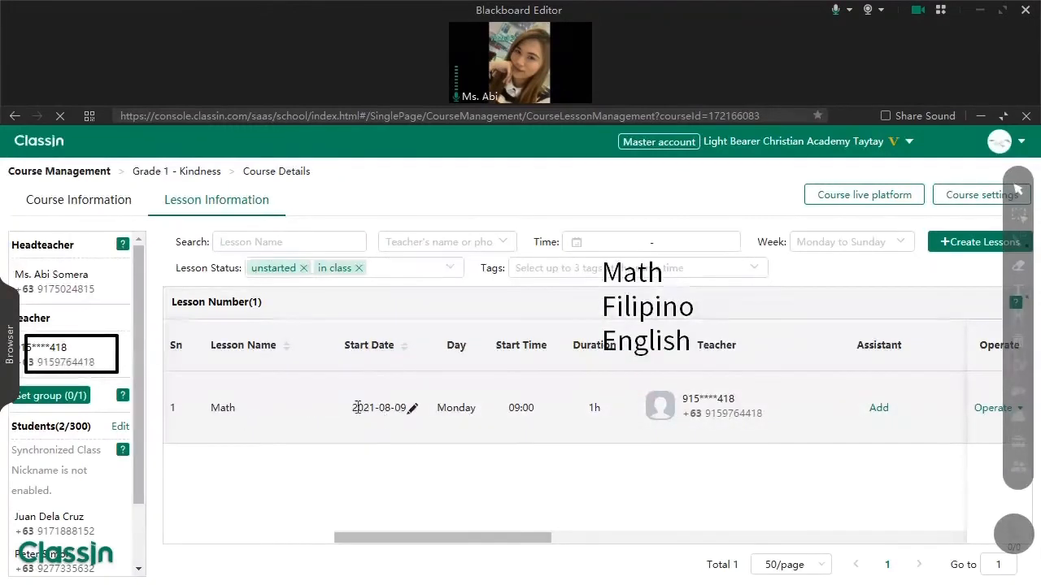
left_click(1015, 229)
left_click(1017, 216)
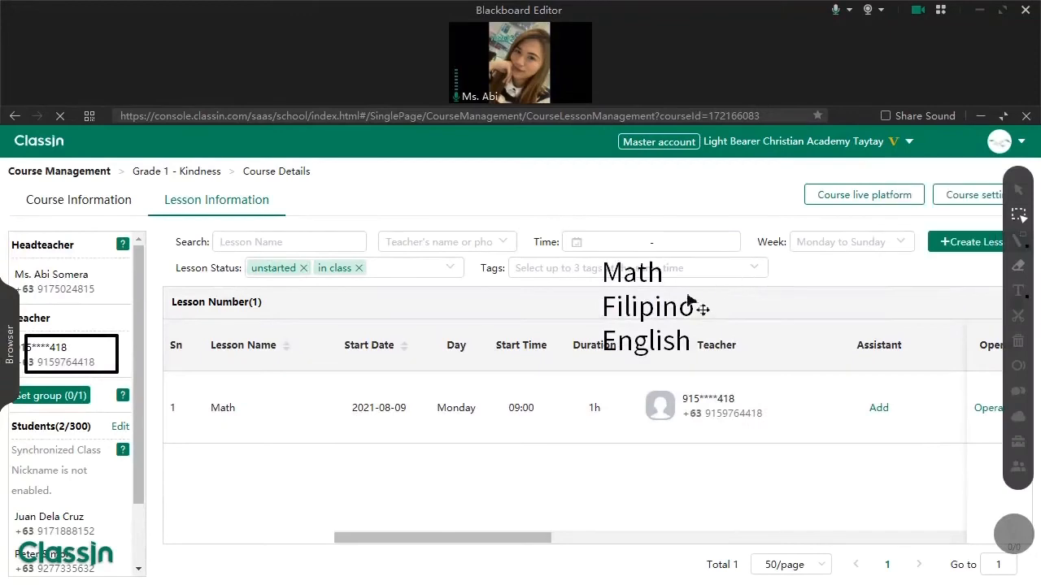
left_click_drag(697, 307, 719, 316)
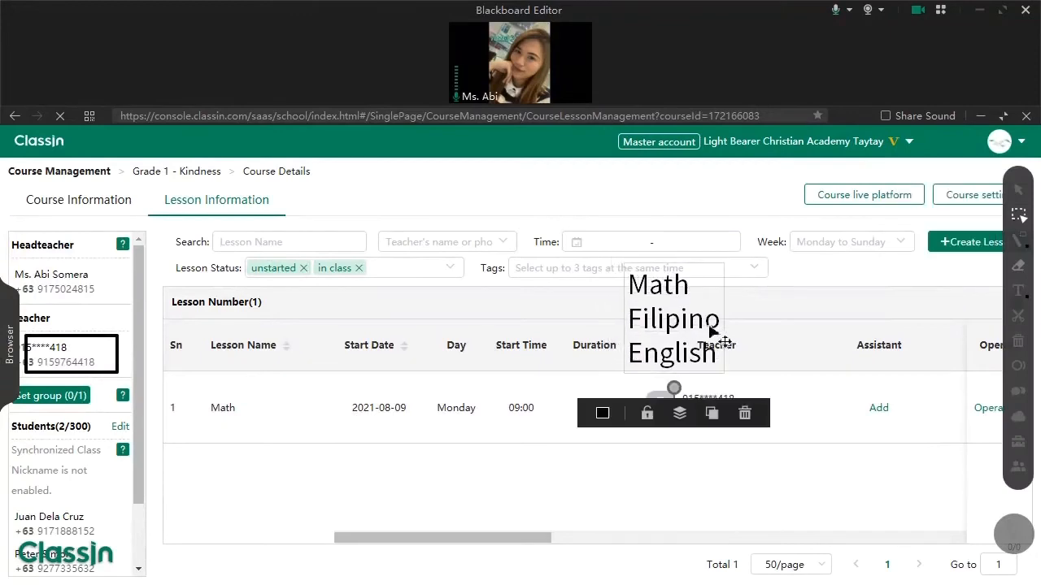
left_click(953, 248)
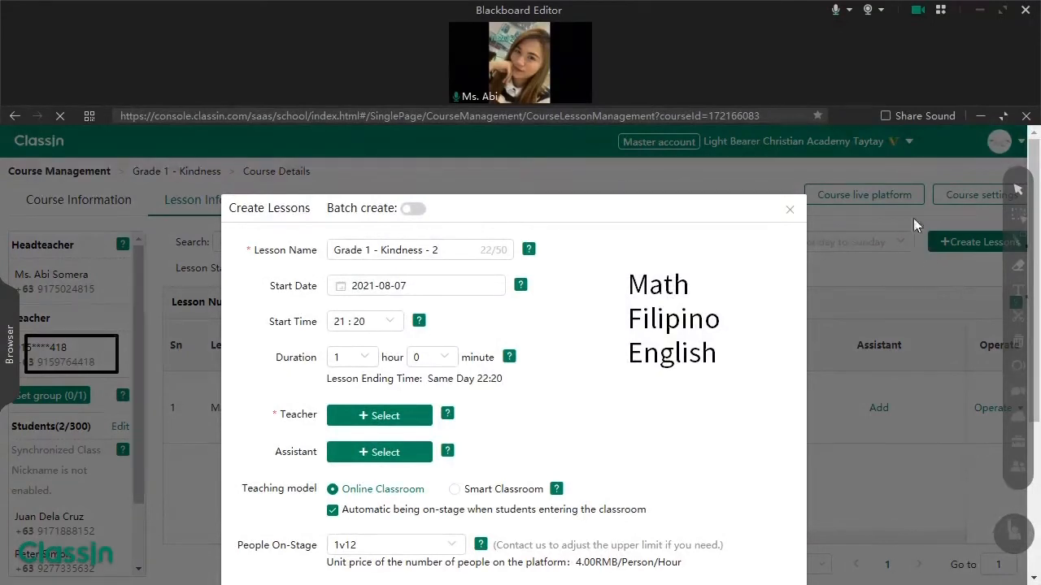
left_click(410, 210)
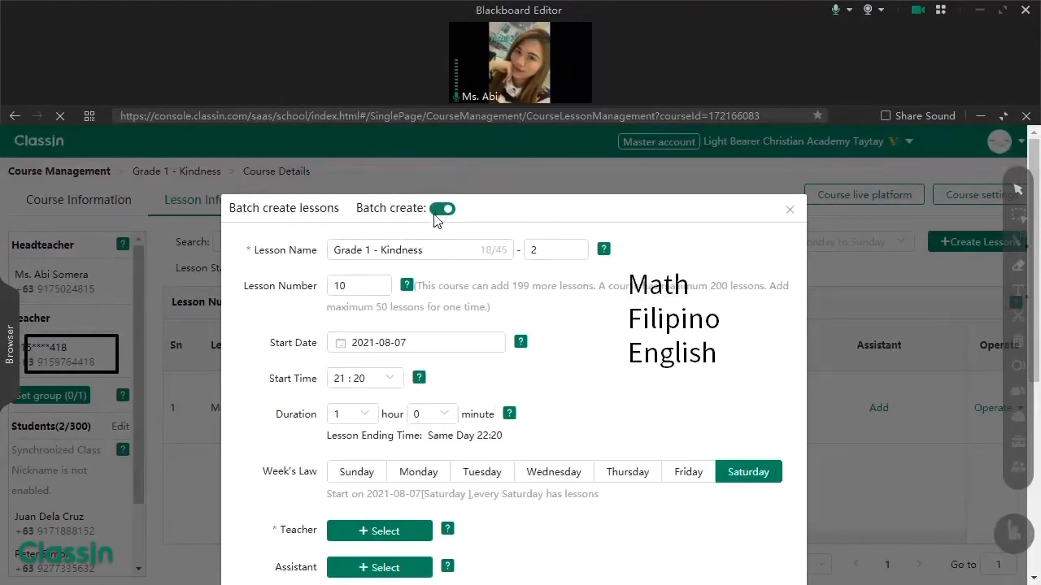
- Rename the batch lessons to Filipino and start their numbering at 1
left_click(440, 210)
left_click(439, 210)
left_click_drag(429, 251, 329, 252)
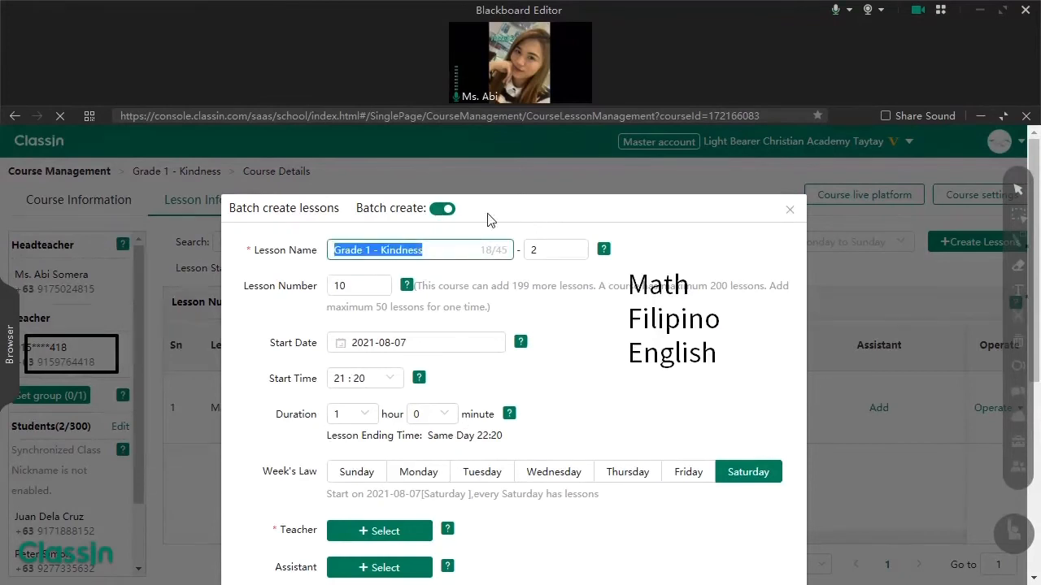
type("Fil")
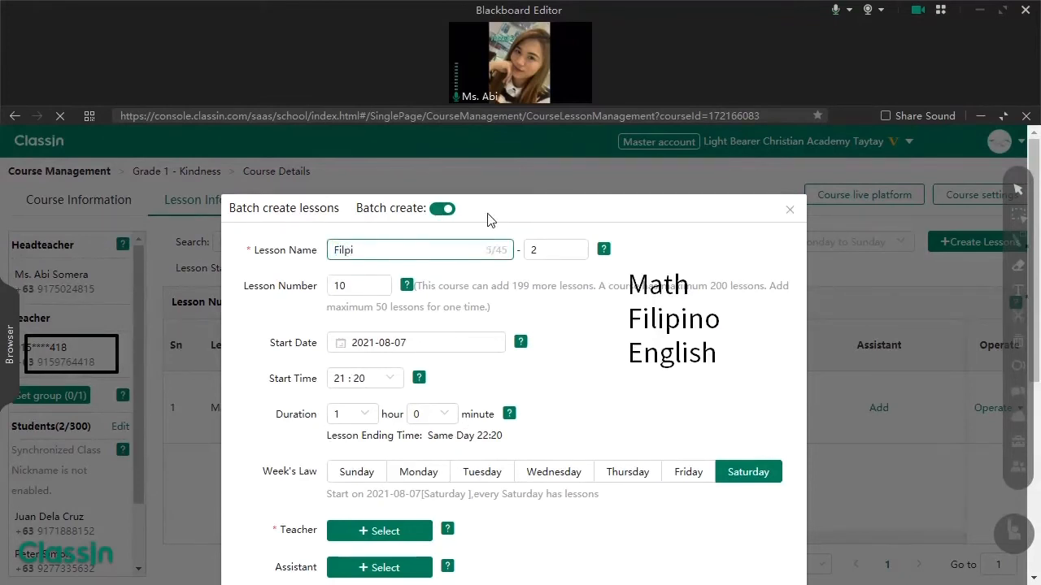
type("ipino")
double_click(530, 249)
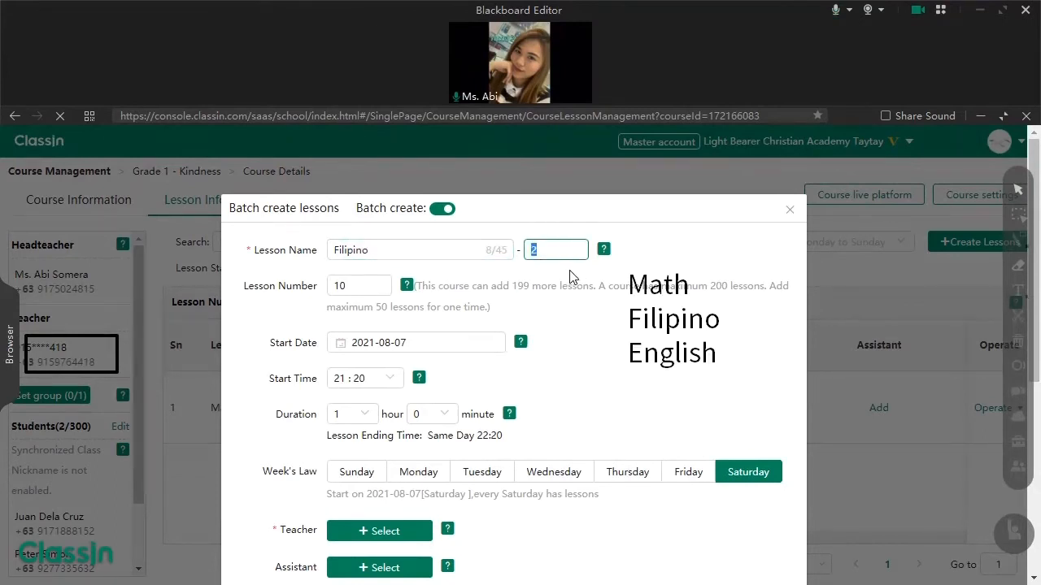
type("1")
left_click(1018, 215)
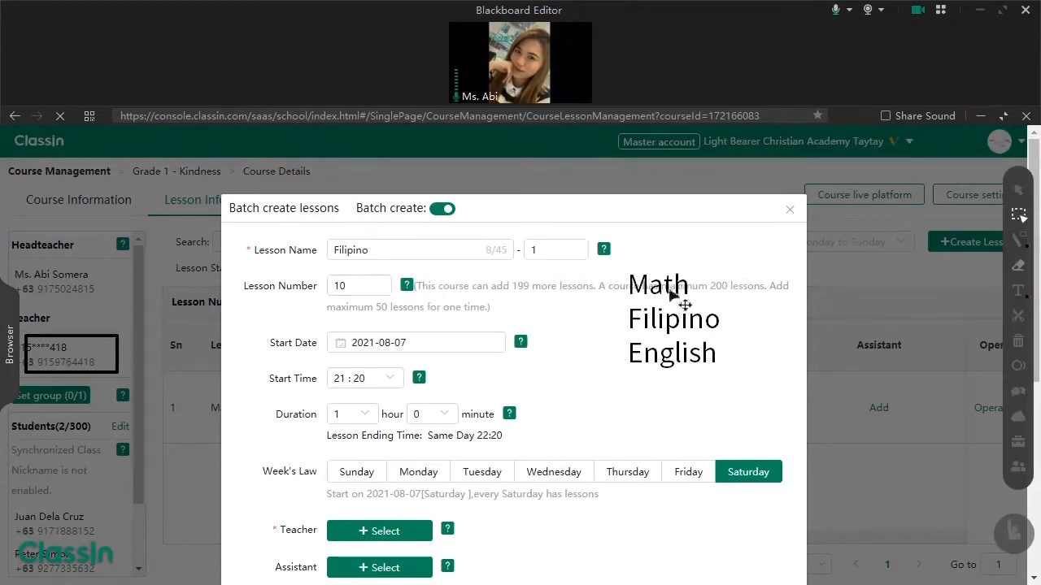
- Underline the '199 more lessons' allowance and the 50-per-batch limit with the pen
left_click_drag(657, 302, 663, 345)
left_click(1018, 240)
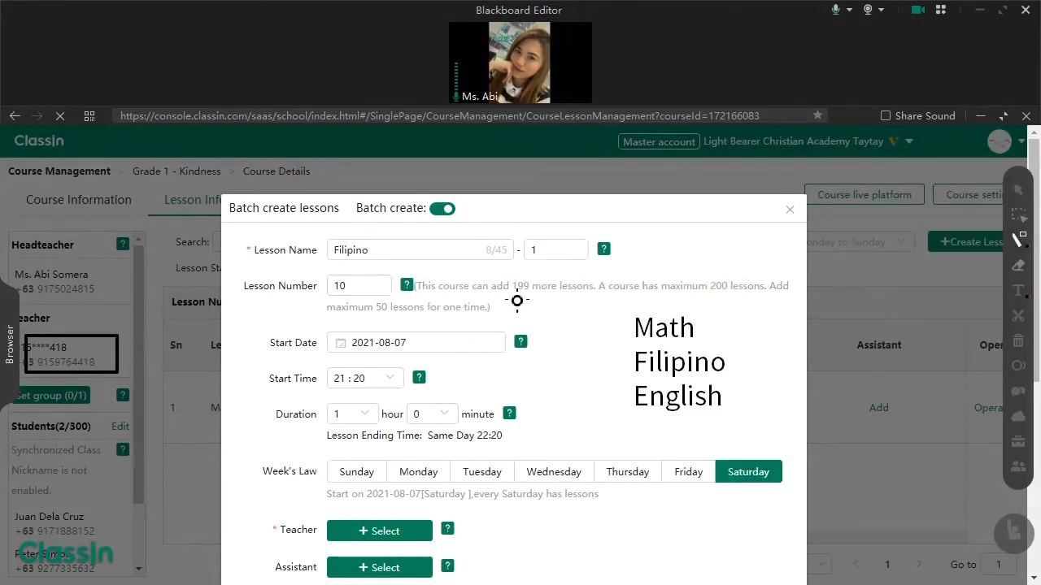
left_click_drag(512, 297, 583, 300)
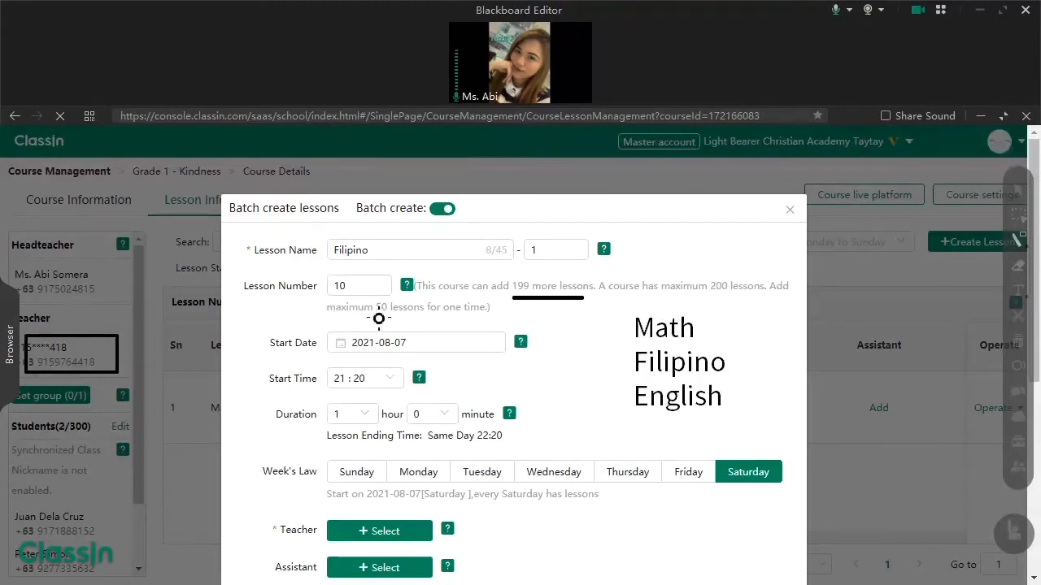
left_click_drag(374, 314, 387, 314)
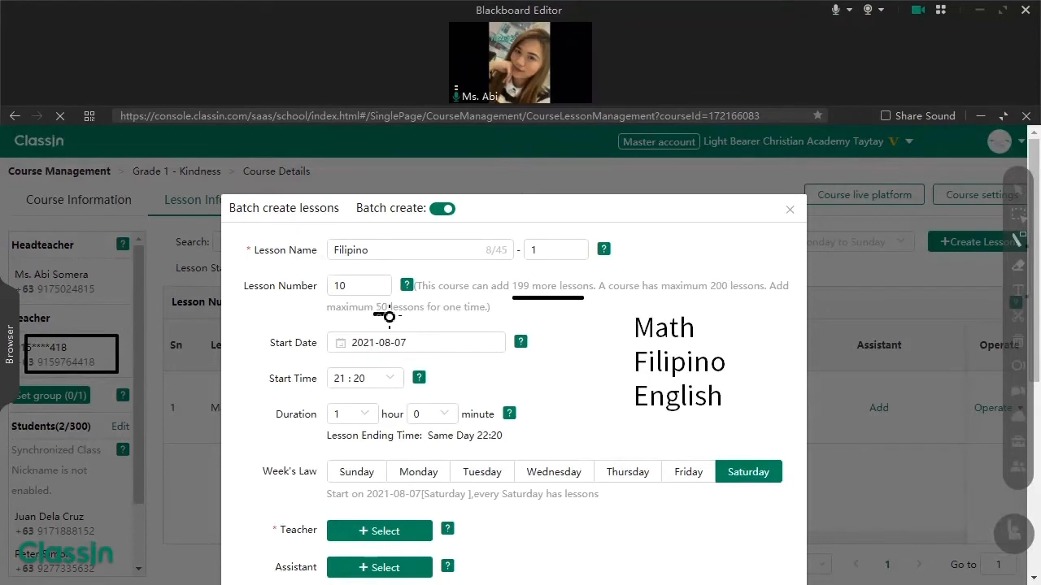
left_click(1017, 188)
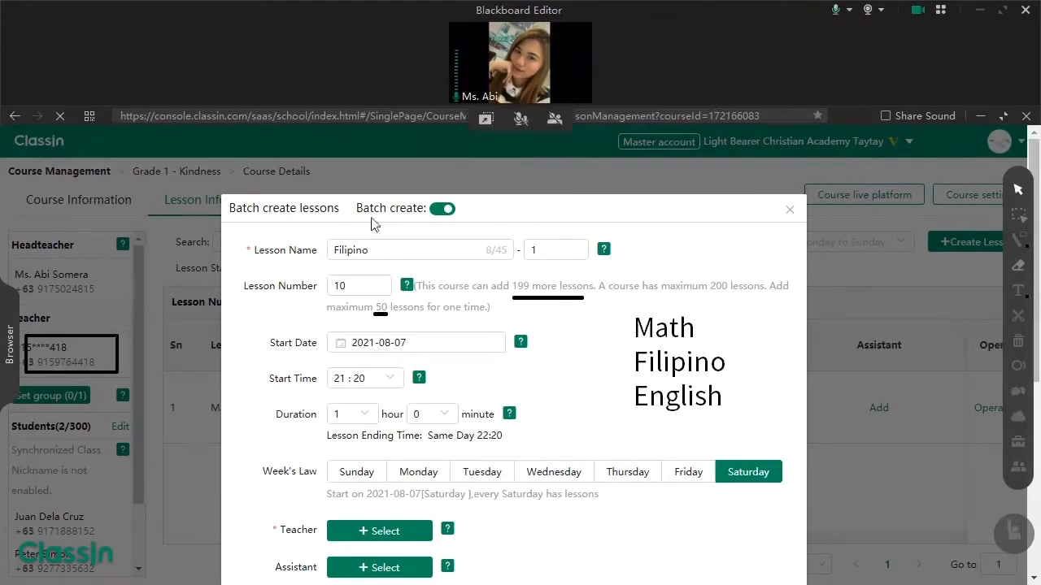
- Set the Filipino batch to start on 2021-08-09 at 10:00
left_click(388, 342)
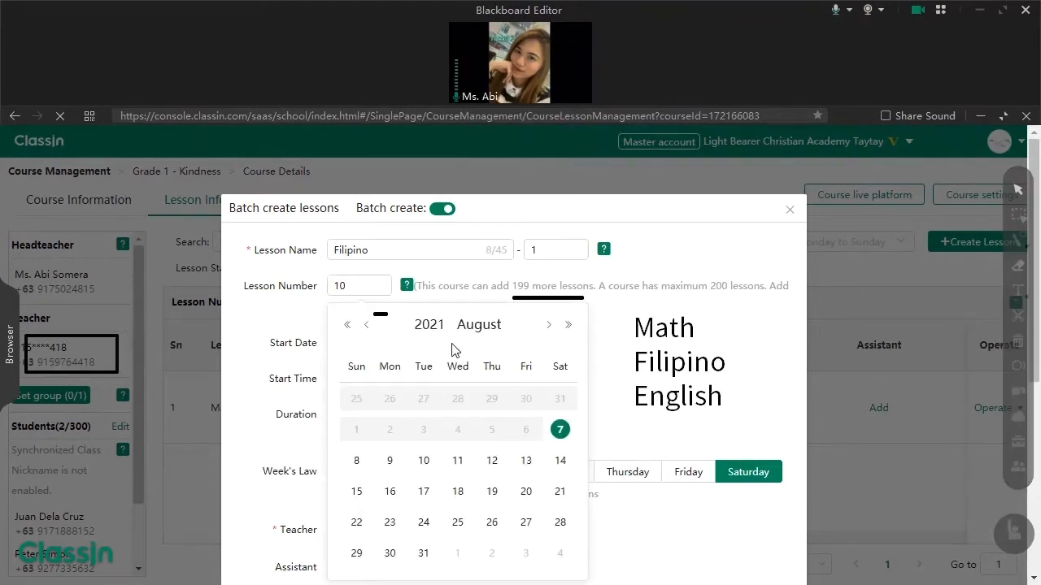
left_click(394, 464)
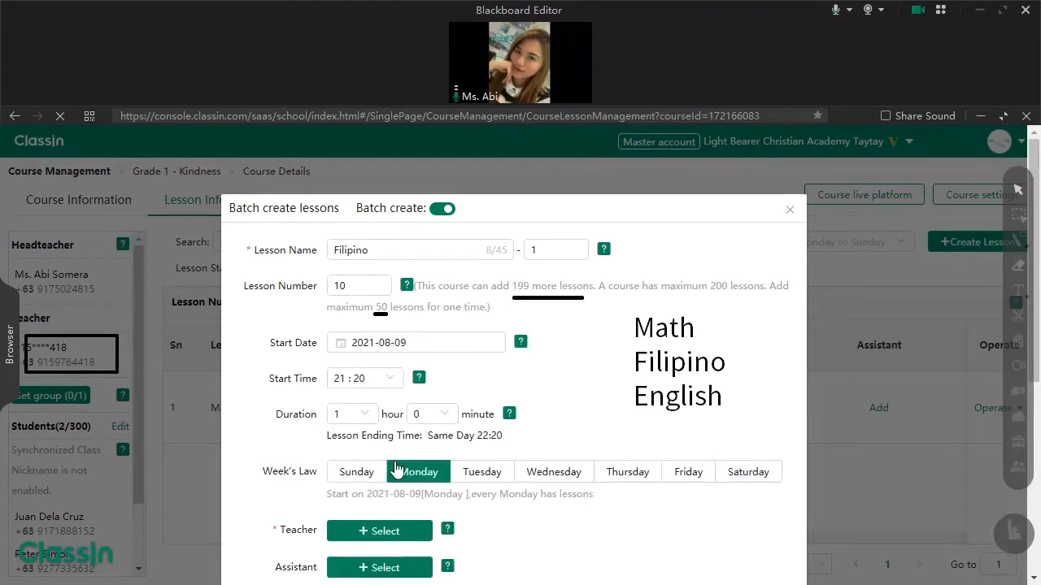
left_click(395, 378)
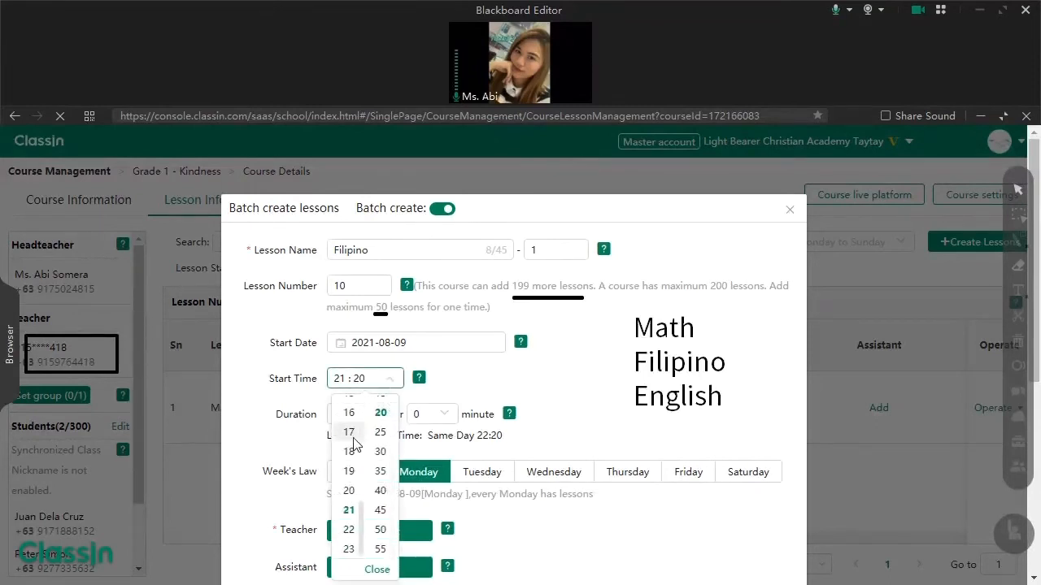
scroll(348, 455, "up", 5)
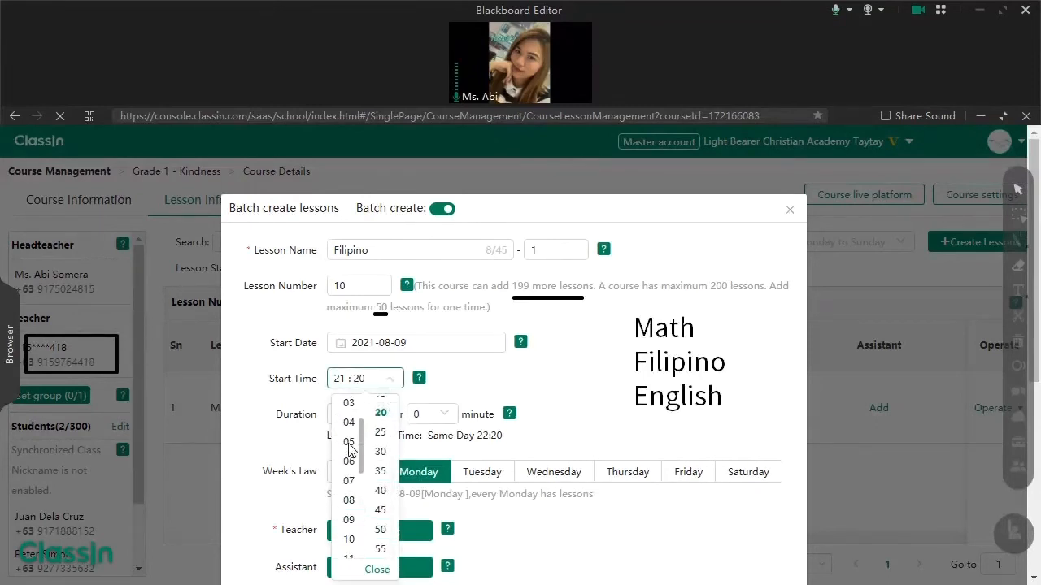
left_click(349, 539)
scroll(384, 456, "up", 2)
left_click(382, 408)
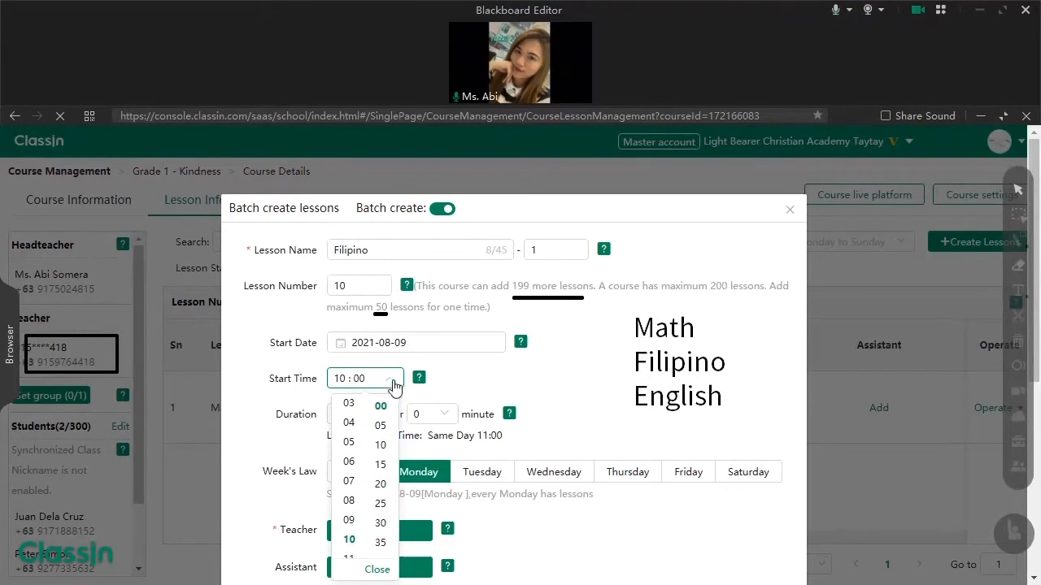
left_click(329, 417)
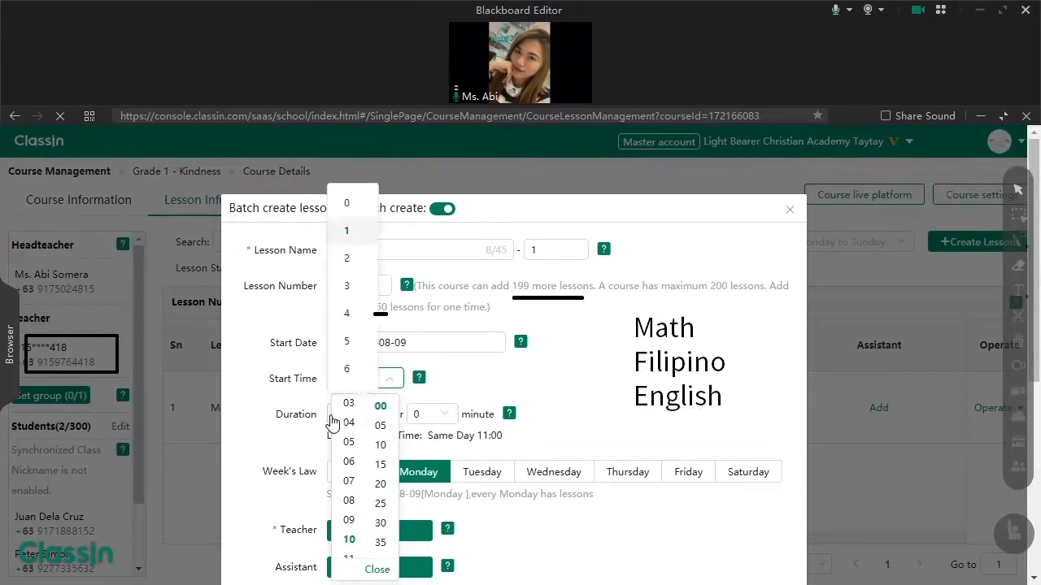
left_click(489, 374)
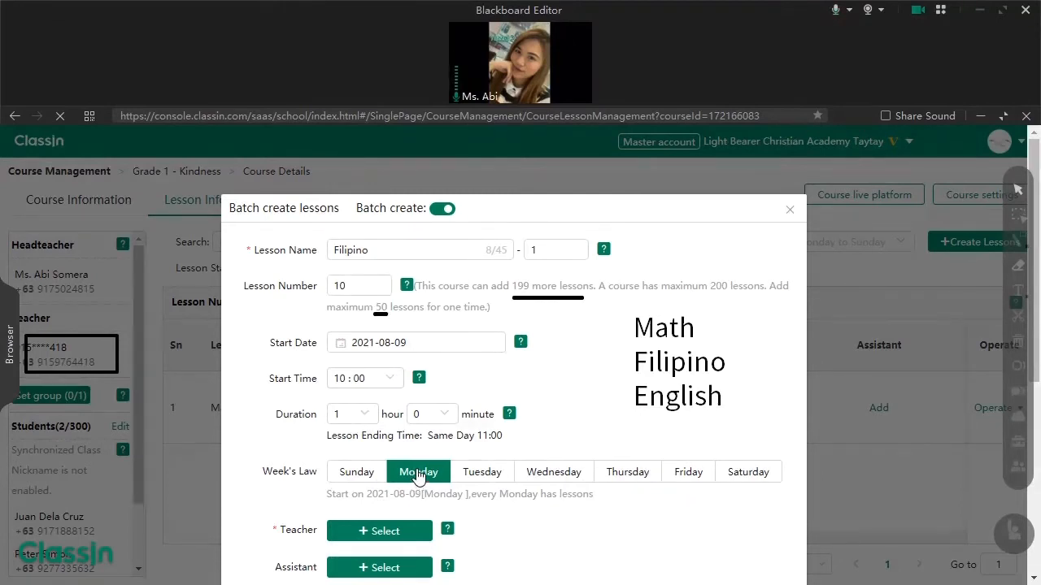
- Add Wednesday and Friday to the weekly schedule alongside Monday
left_click(549, 478)
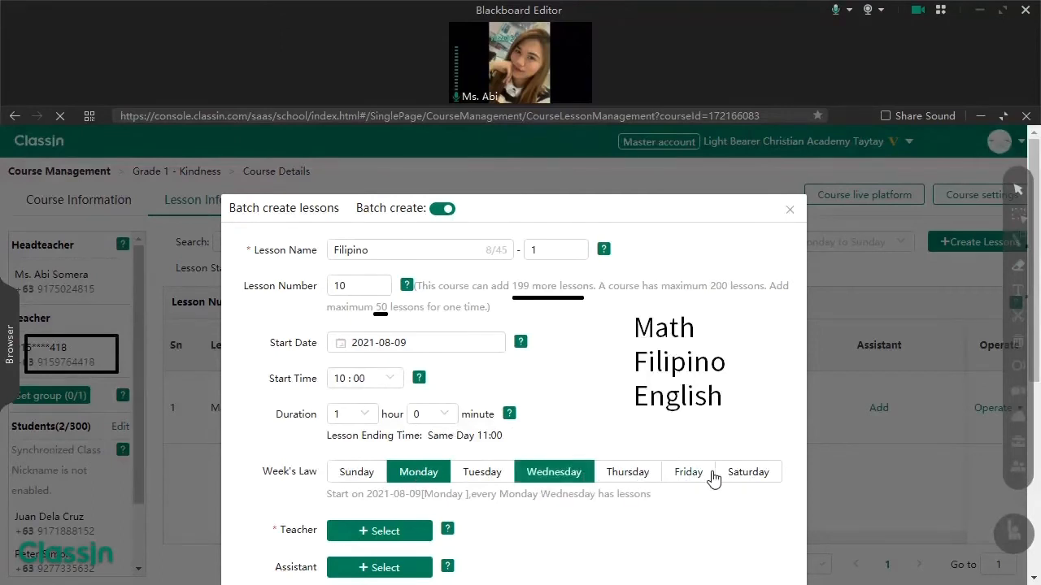
left_click(712, 478)
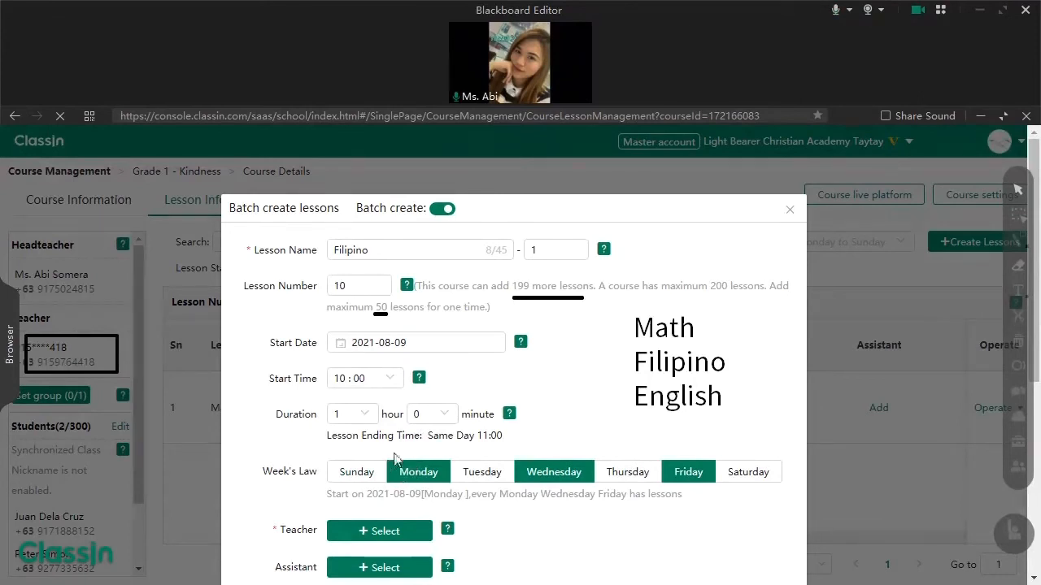
left_click(400, 345)
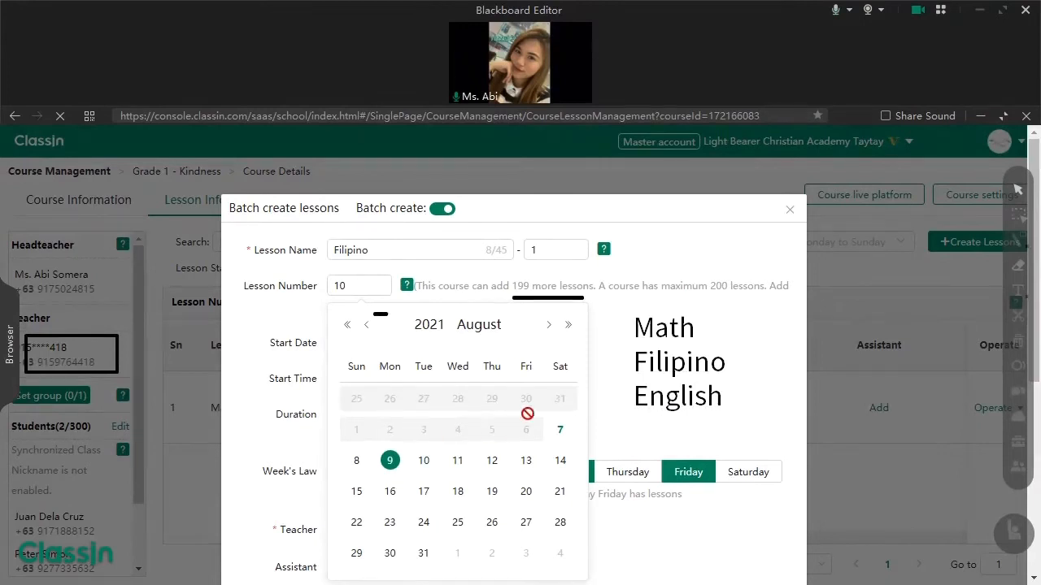
- Browse the calendar between August and October 2021, then select the lesson count to set 30
left_click(549, 327)
left_click(549, 326)
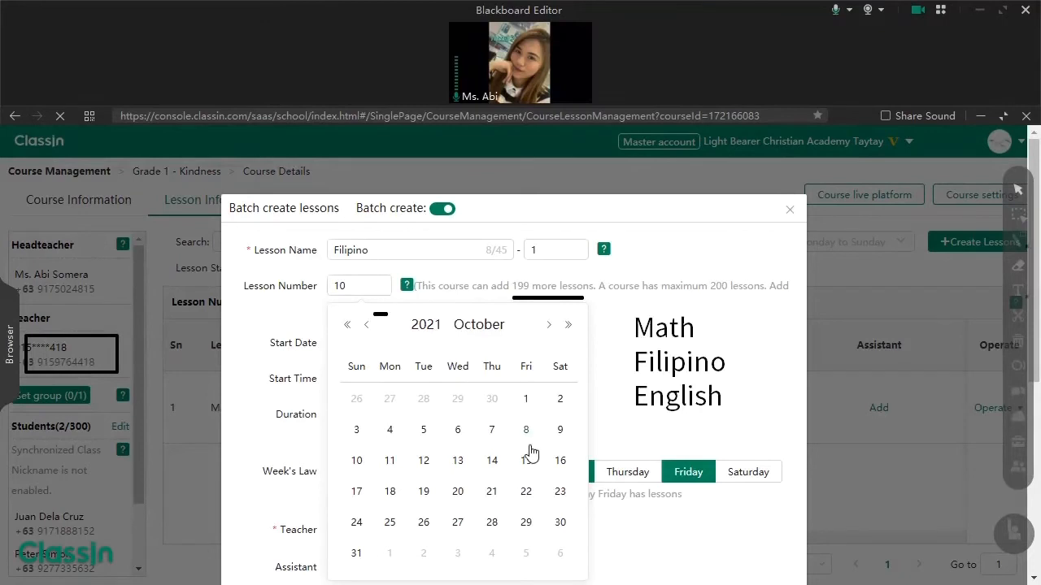
left_click(368, 326)
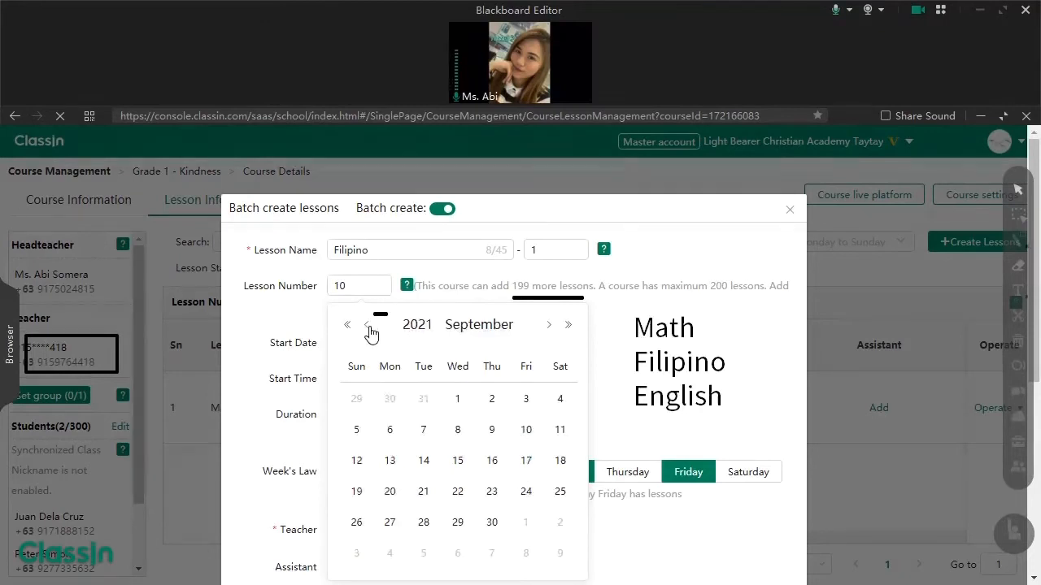
left_click(369, 326)
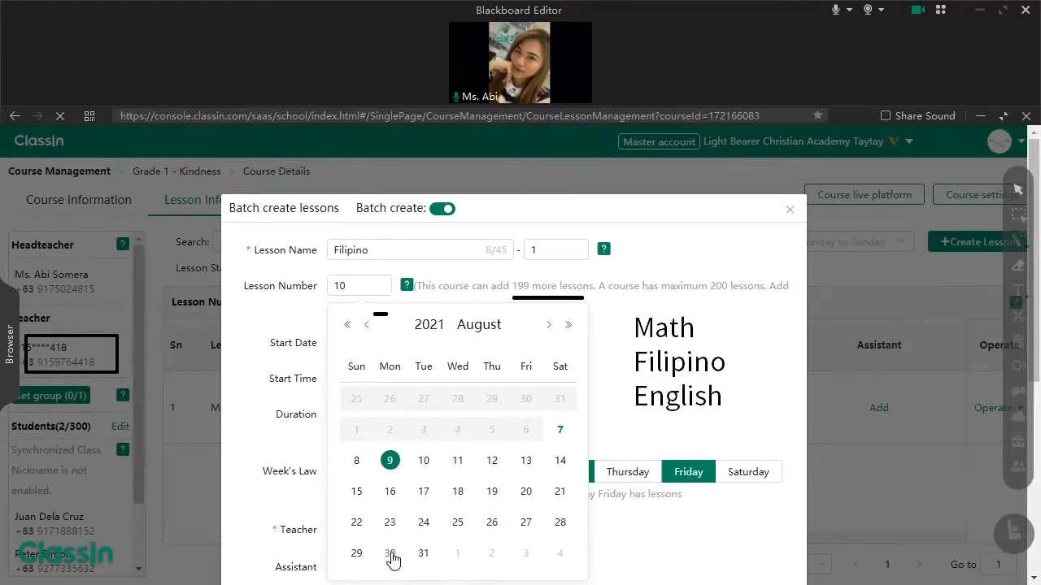
left_click(549, 325)
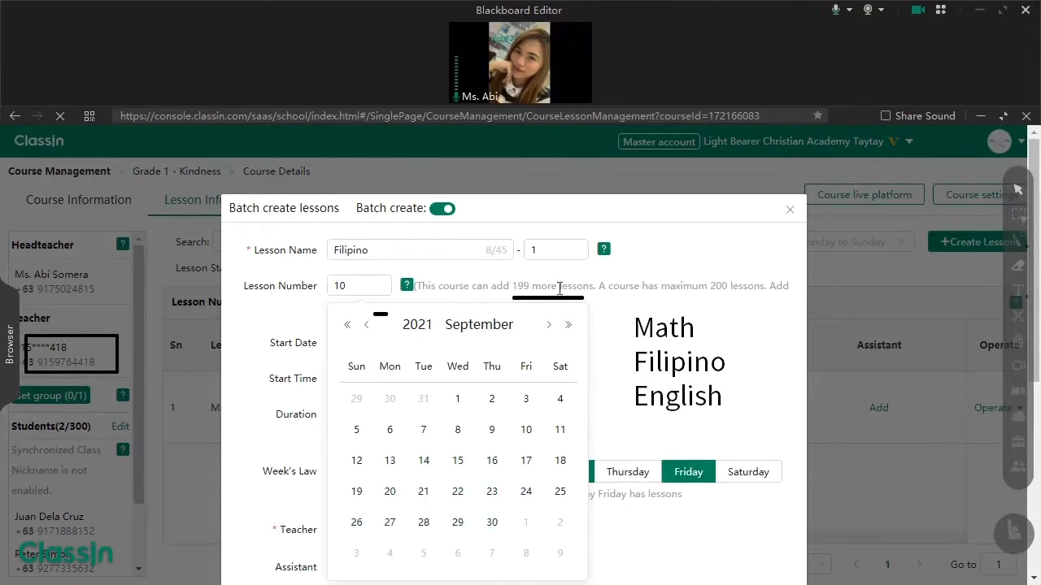
left_click(547, 325)
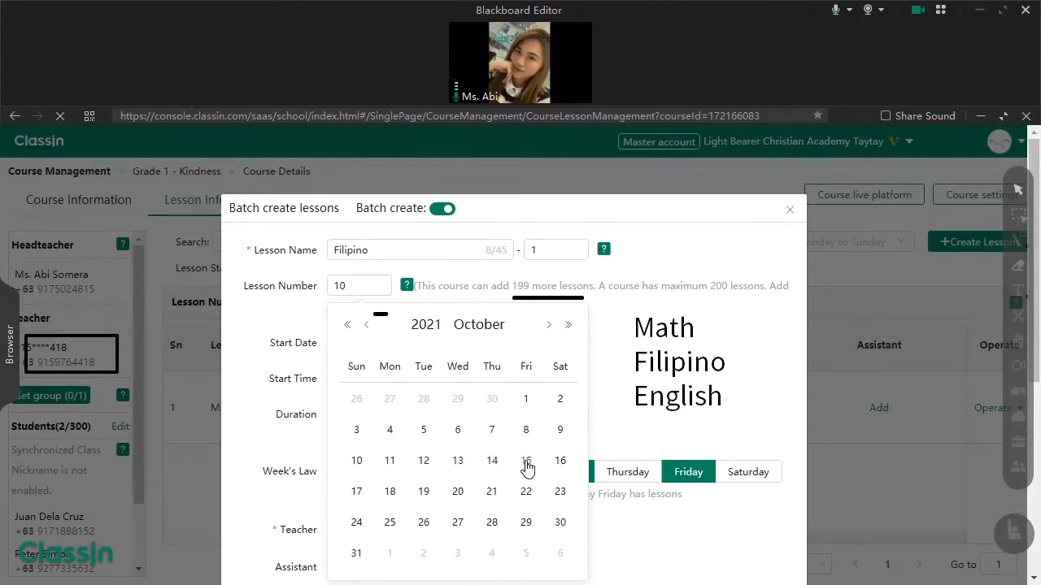
double_click(357, 287)
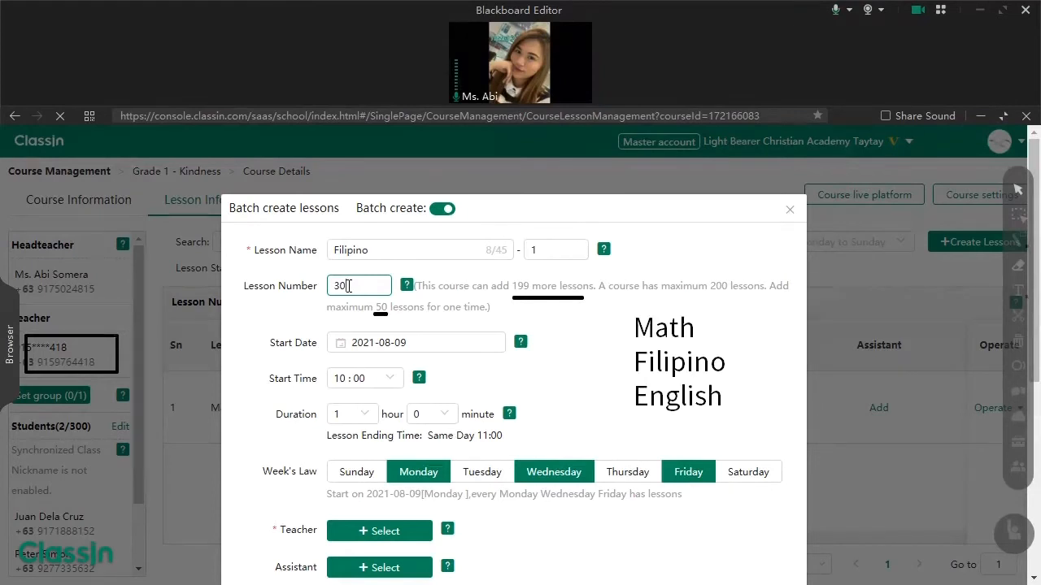
- Open the lessons' teacher list and erase the two stray dash annotations
mouse_move(419, 378)
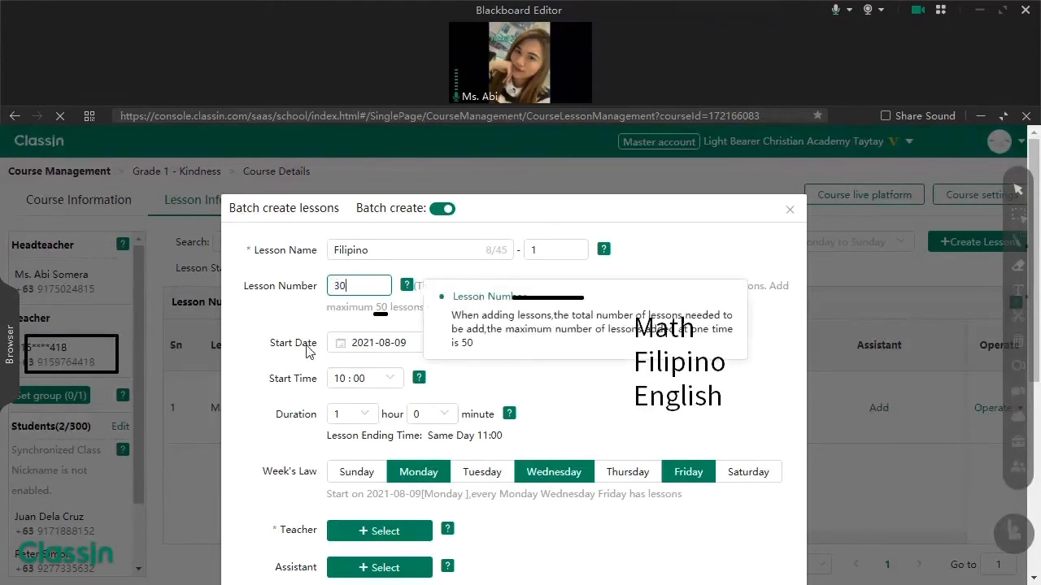
scroll(293, 378, "down", 2)
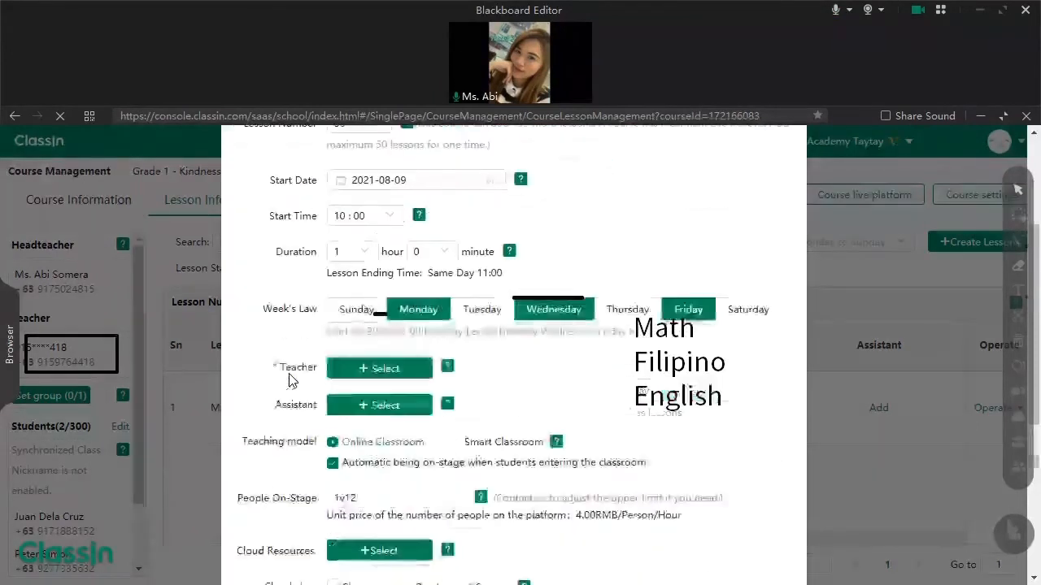
left_click(363, 370)
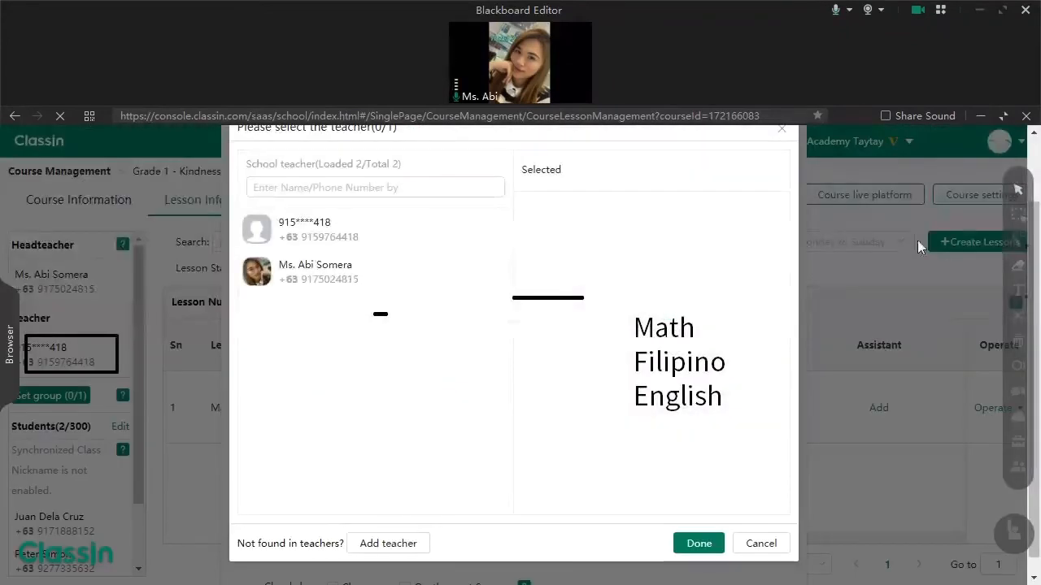
left_click(1018, 214)
left_click_drag(558, 288, 379, 383)
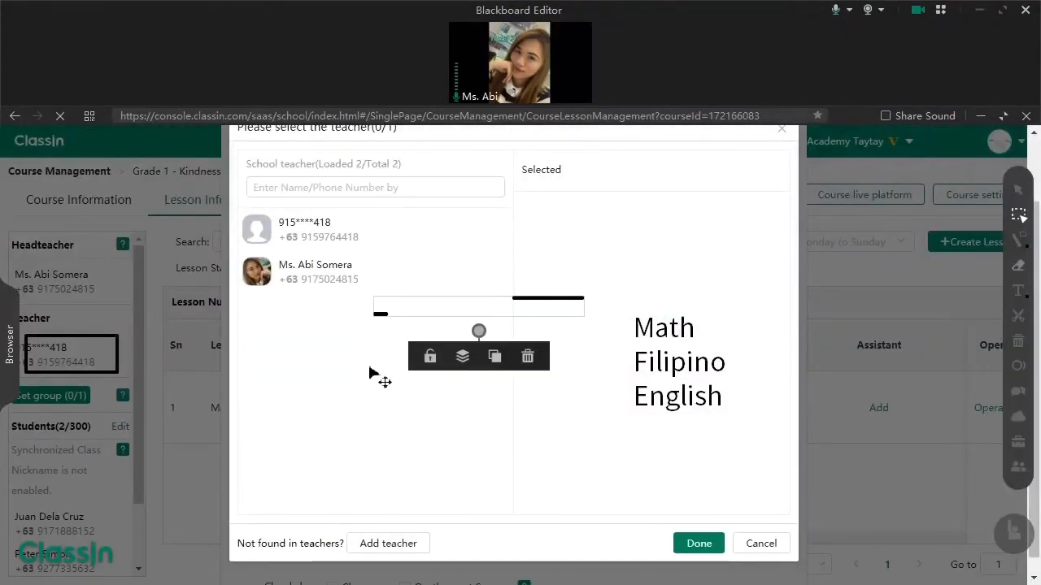
left_click(528, 356)
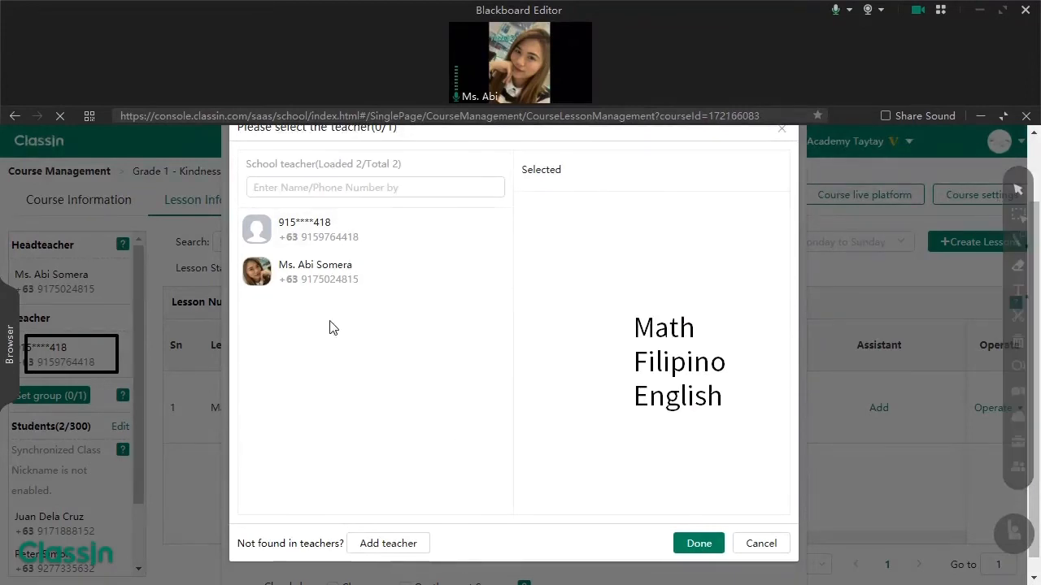
- Add a new teacher with a +63 Philippine phone number and their name to the school
left_click(400, 544)
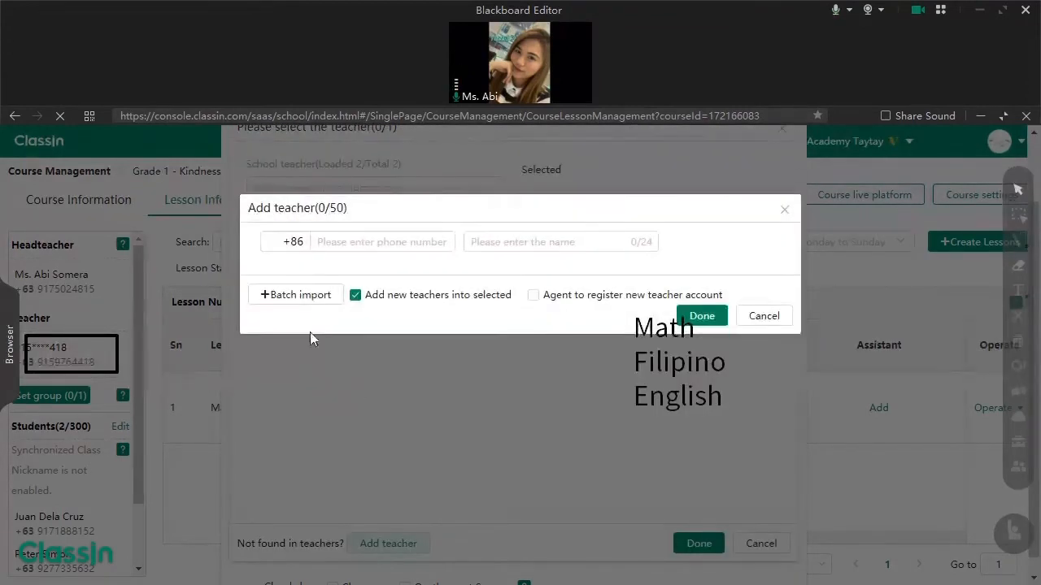
left_click(294, 241)
key("BackSpace")
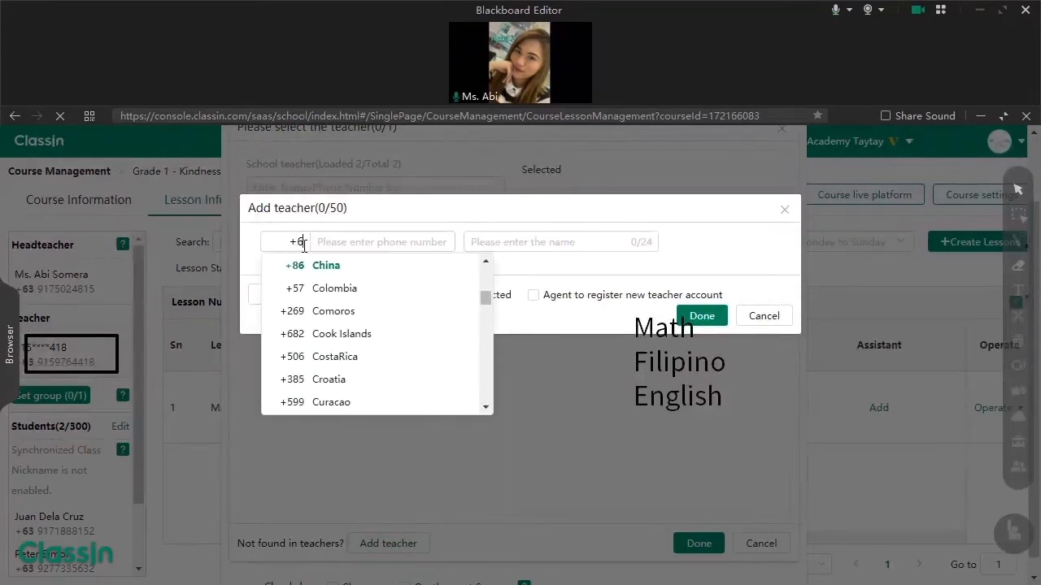
type("3")
left_click(372, 246)
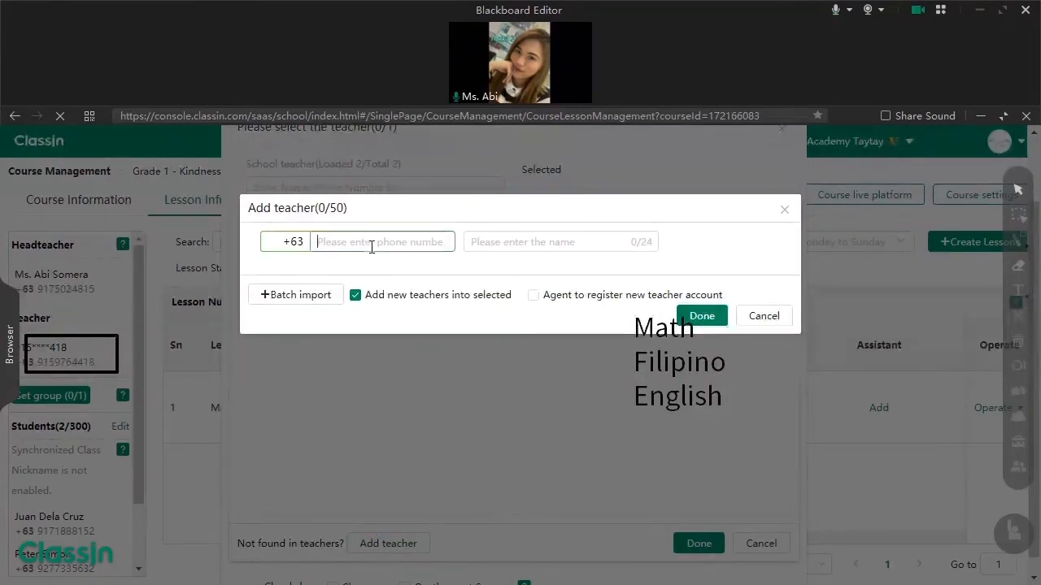
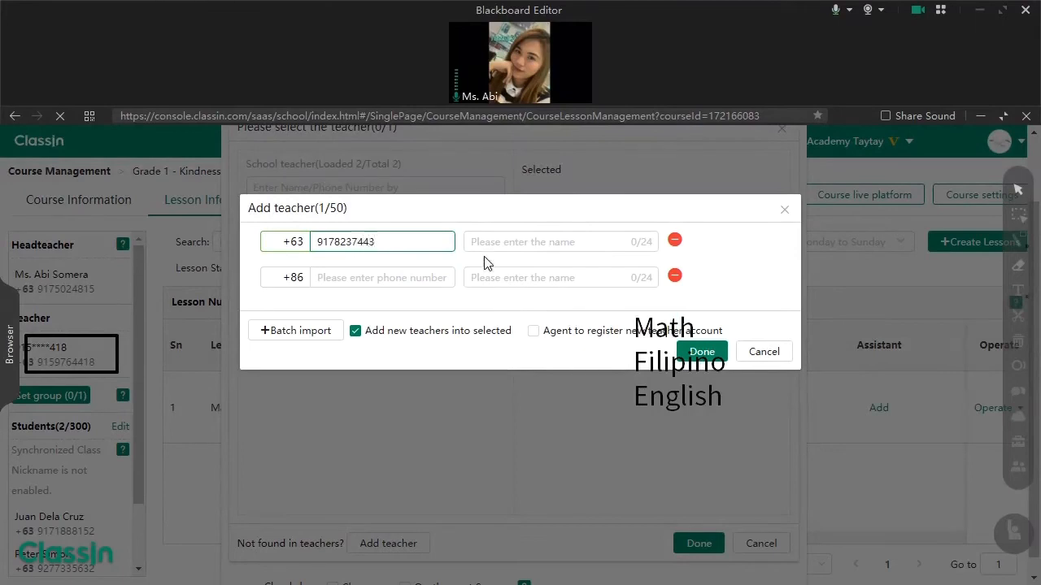
left_click(473, 241)
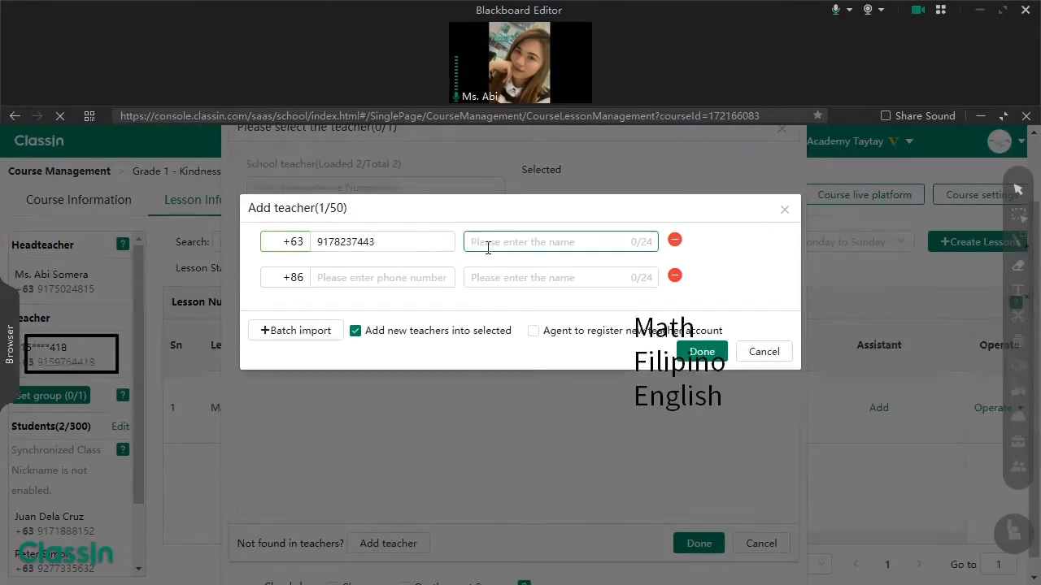
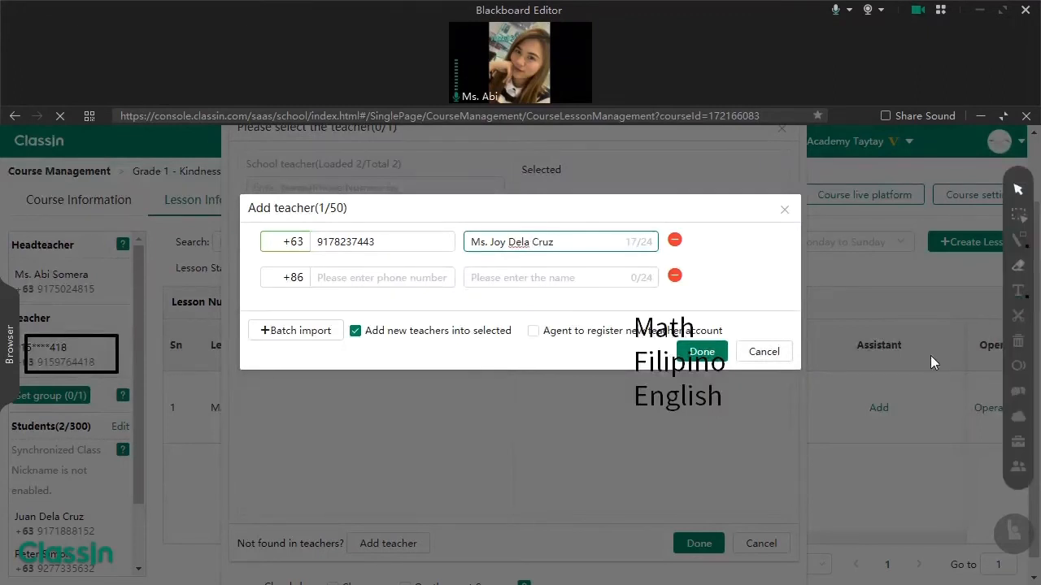
left_click(702, 354)
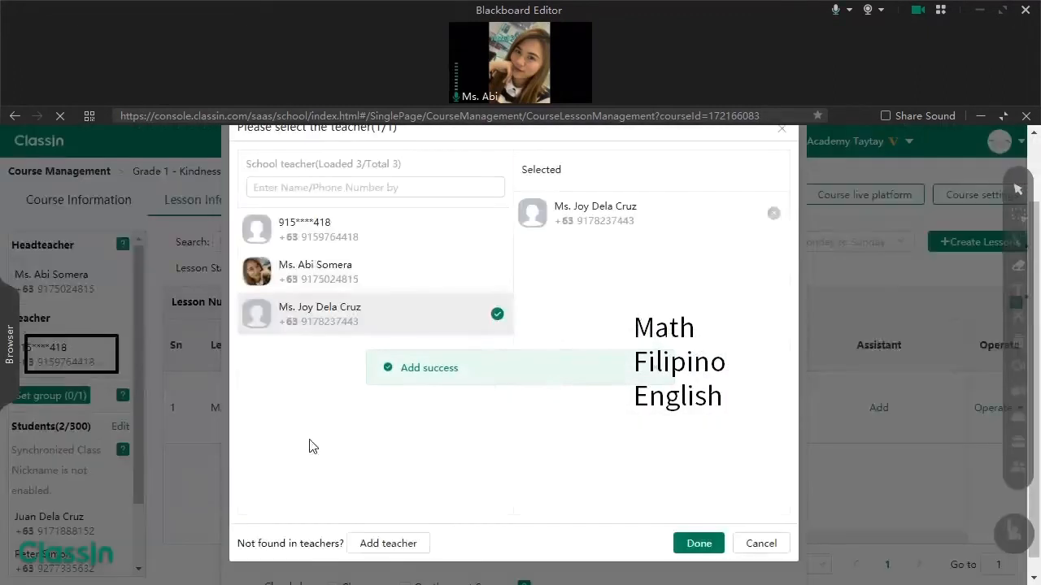
- Assign the new teacher, enable Classroom cloud recording with the agreement accepted, and create the batch
left_click(701, 545)
scroll(416, 465, "down", 5)
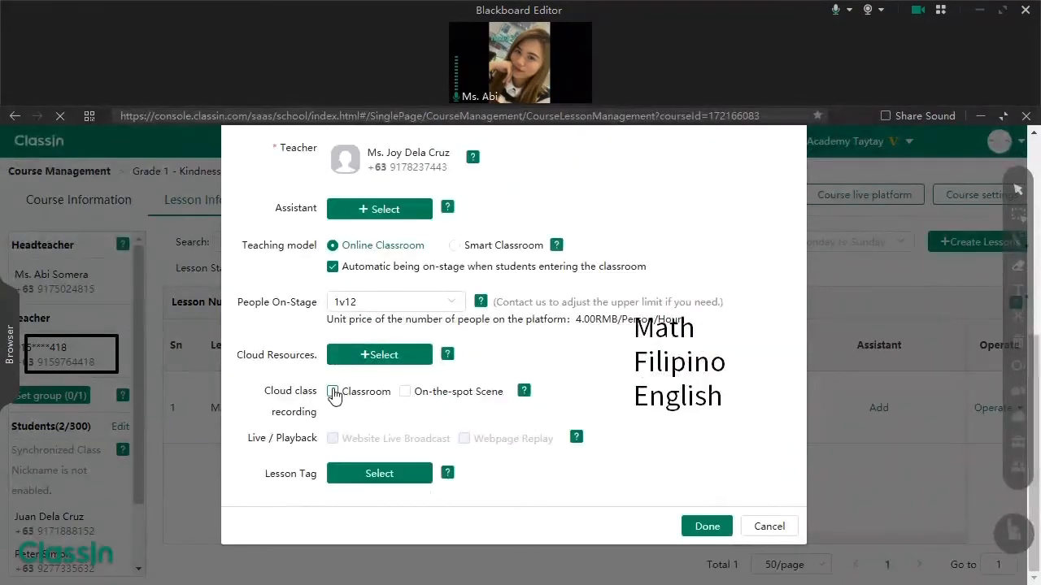
left_click(333, 393)
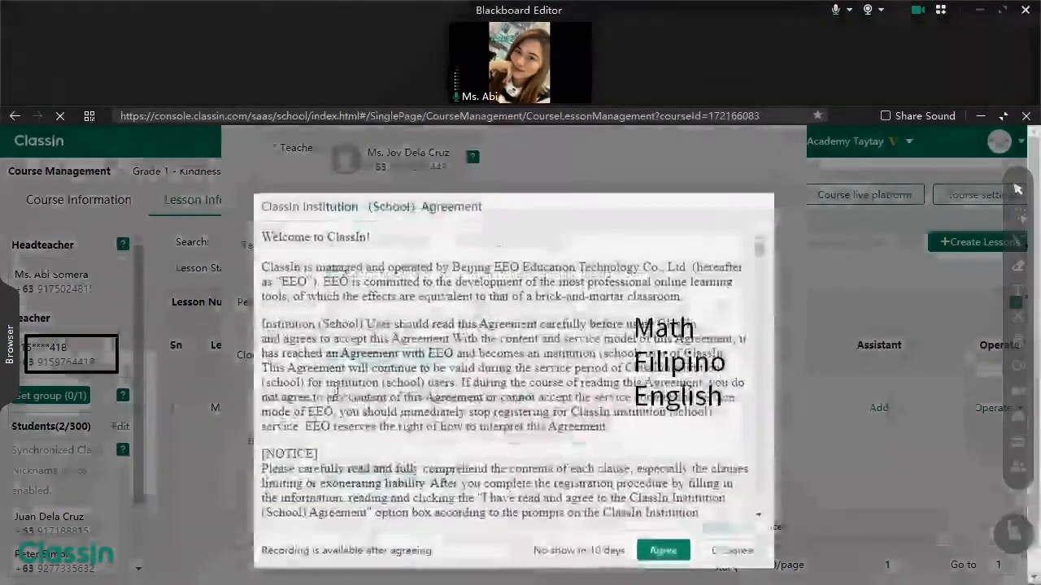
left_click(593, 550)
left_click(642, 552)
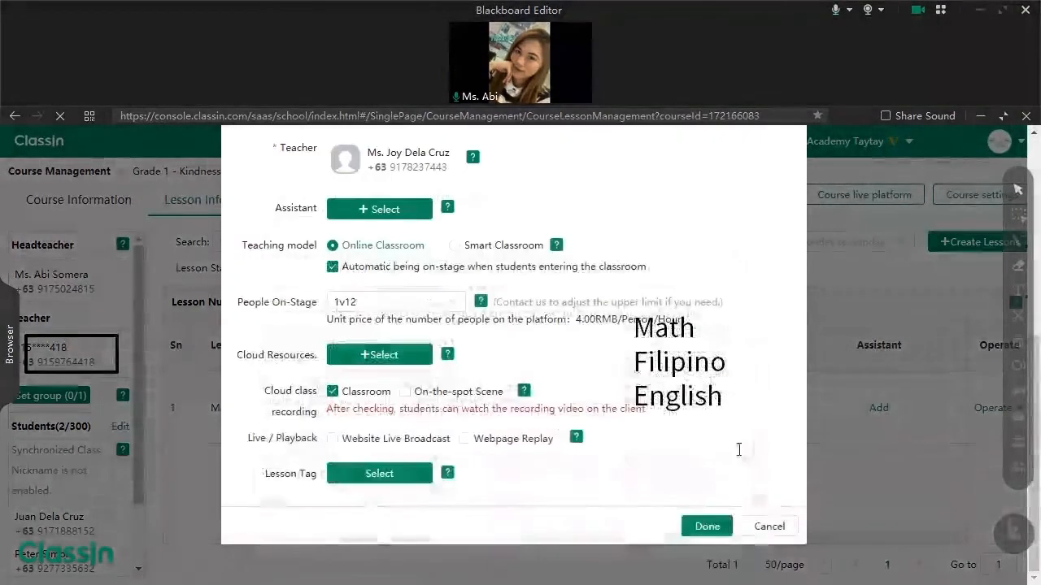
left_click(466, 440)
left_click(465, 440)
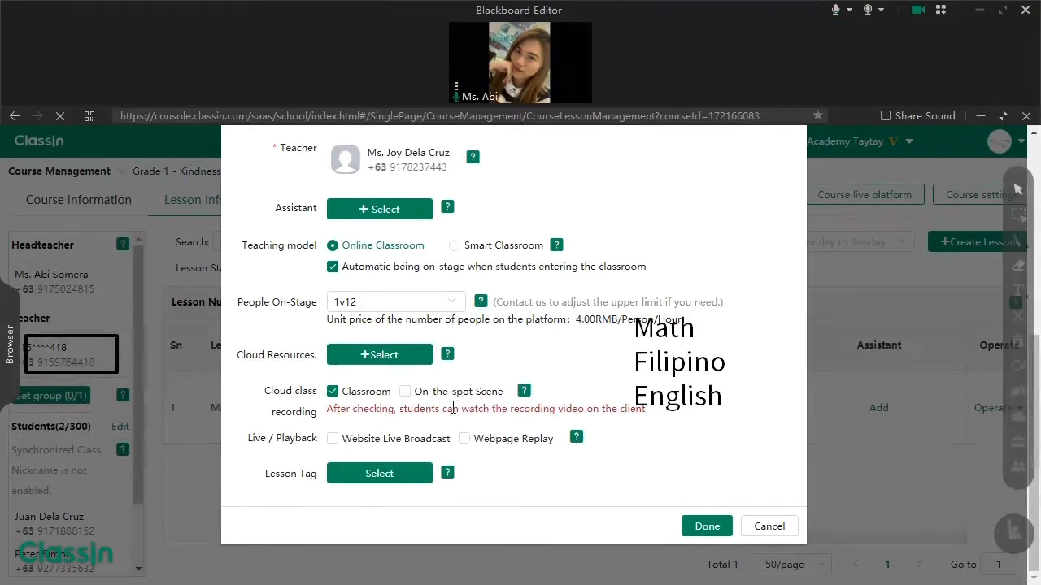
left_click(712, 530)
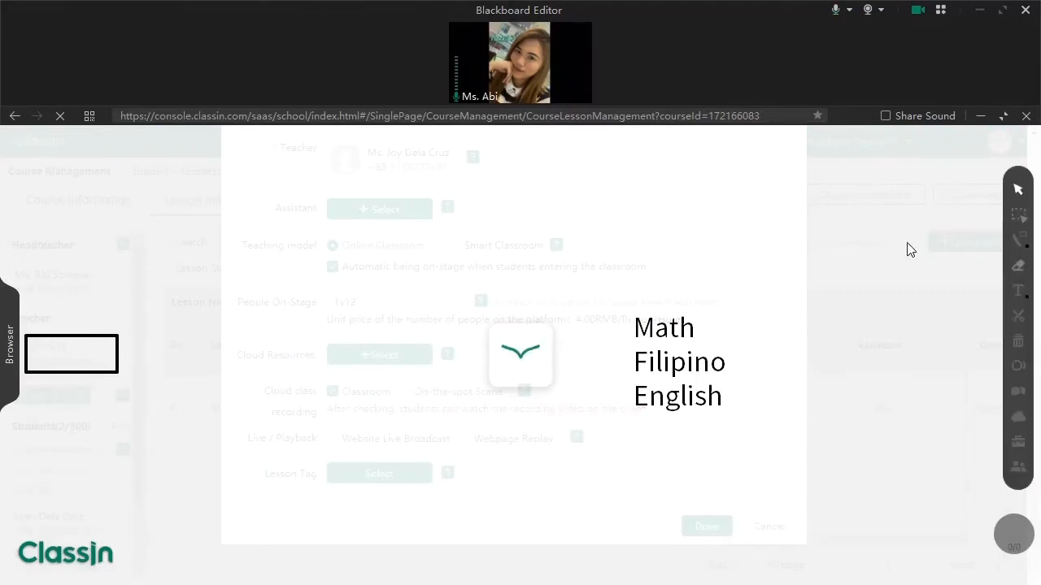
- Move the subject list annotation up and to the right
left_click(1017, 216)
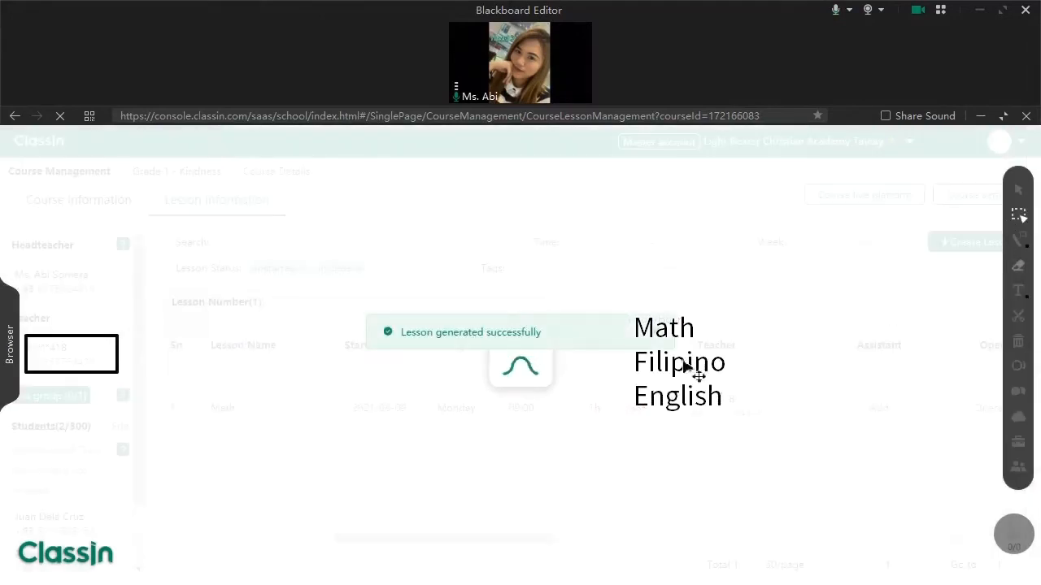
left_click_drag(690, 367, 795, 279)
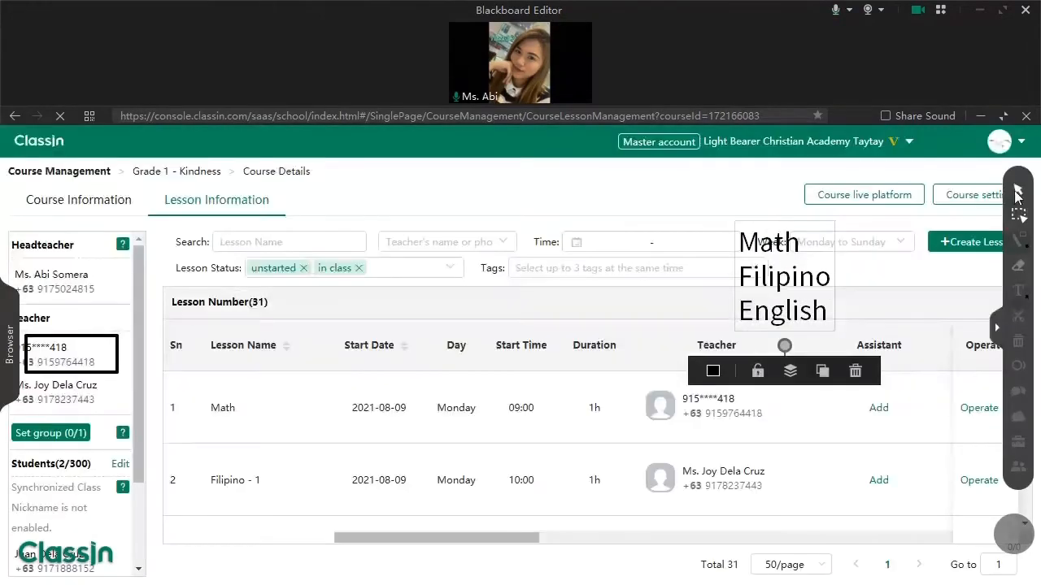
left_click(1017, 191)
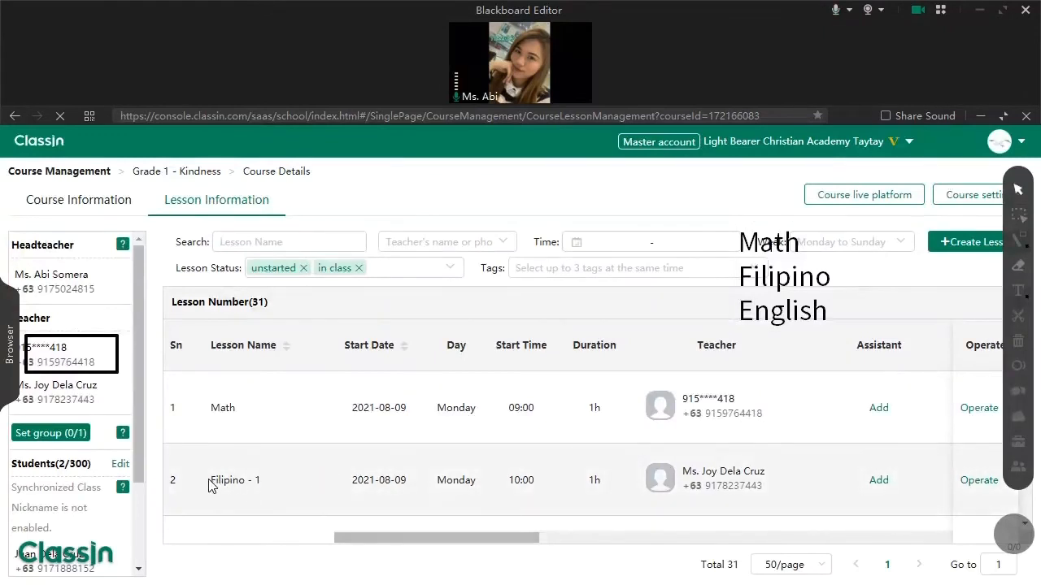
- Point out lessons Filipino - 1 through Filipino - 30 and the last lesson's date
left_click_drag(210, 485, 281, 485)
left_click(276, 496)
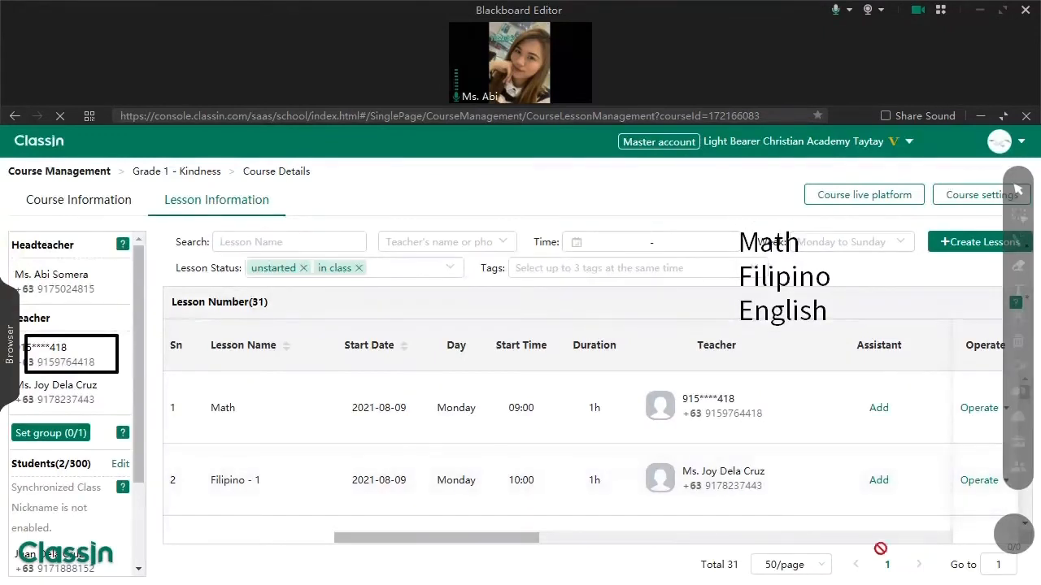
scroll(448, 461, "down", 15)
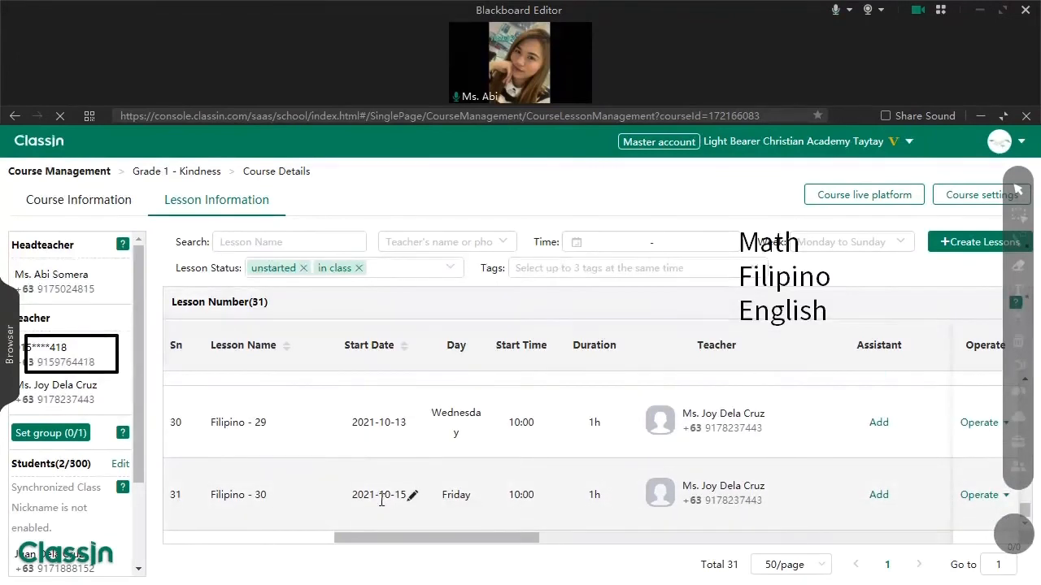
left_click_drag(381, 500, 407, 504)
left_click(389, 502)
left_click_drag(217, 498, 269, 500)
left_click(269, 500)
scroll(634, 476, "up", 14)
scroll(431, 488, "up", 2)
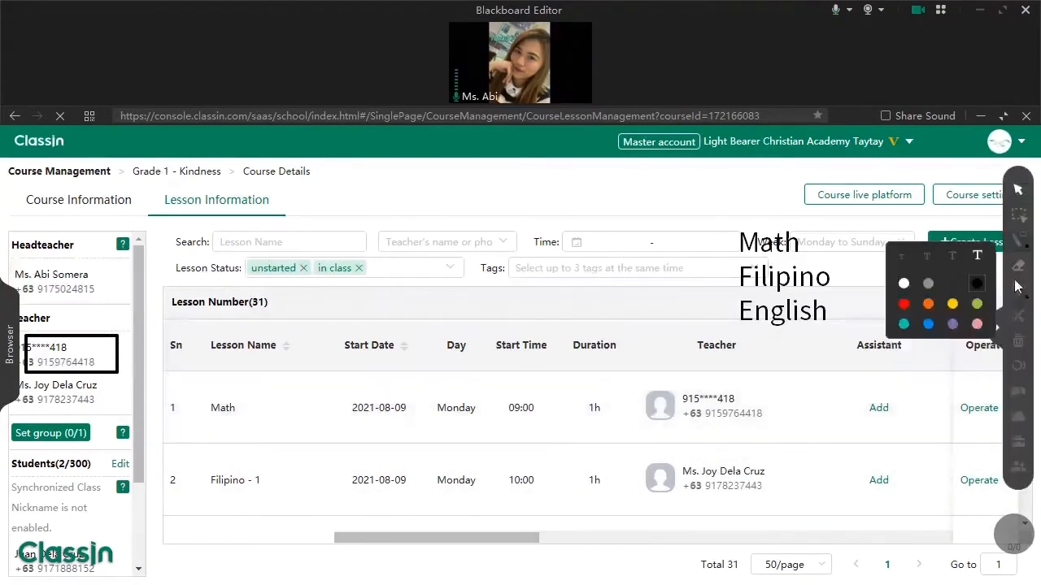
- Start a batch of lessons named Math, numbered from 2
left_click(955, 242)
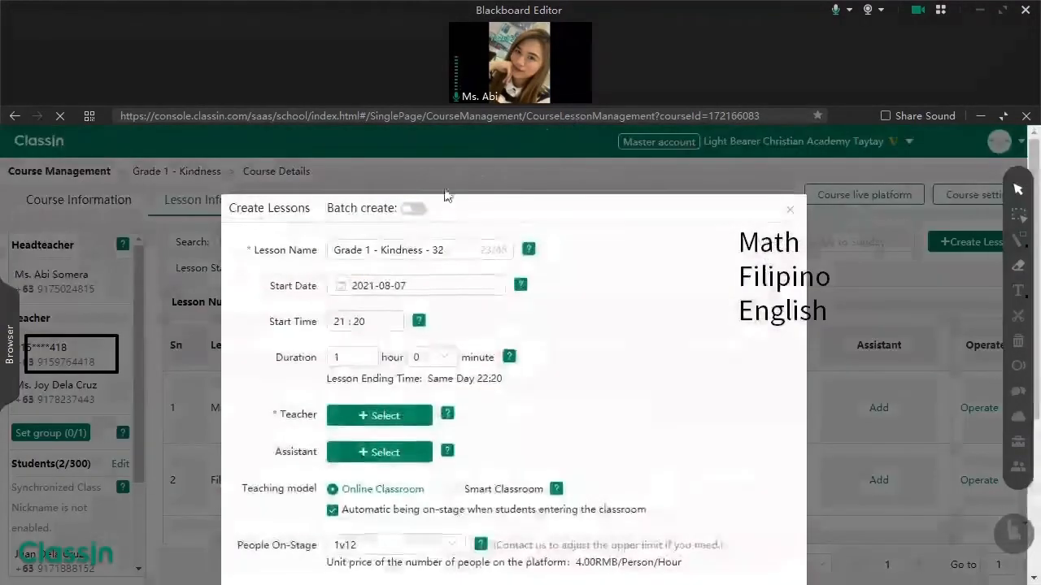
left_click(423, 208)
double_click(404, 250)
key("ctrl+a")
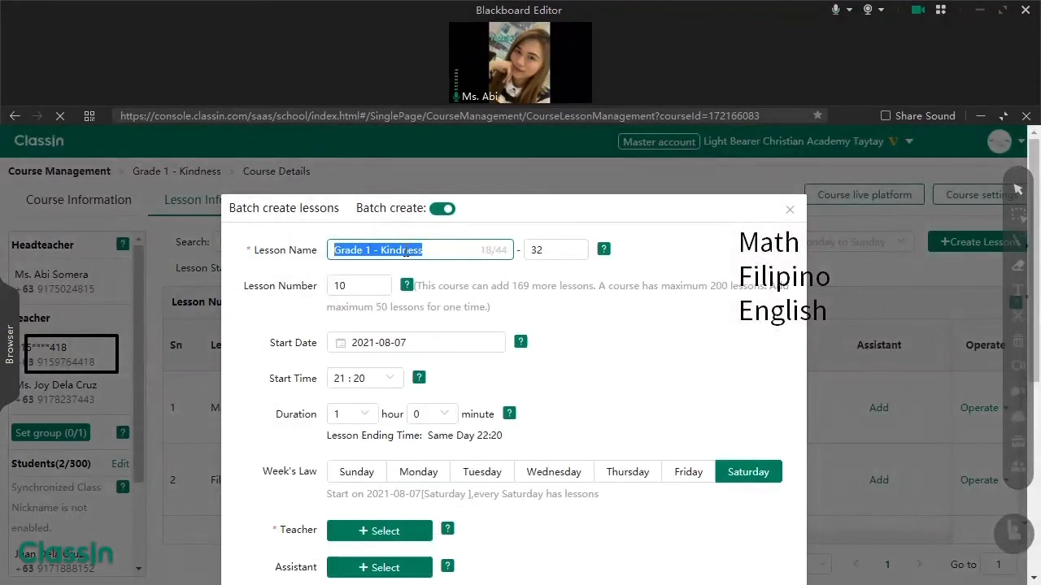
type("Math")
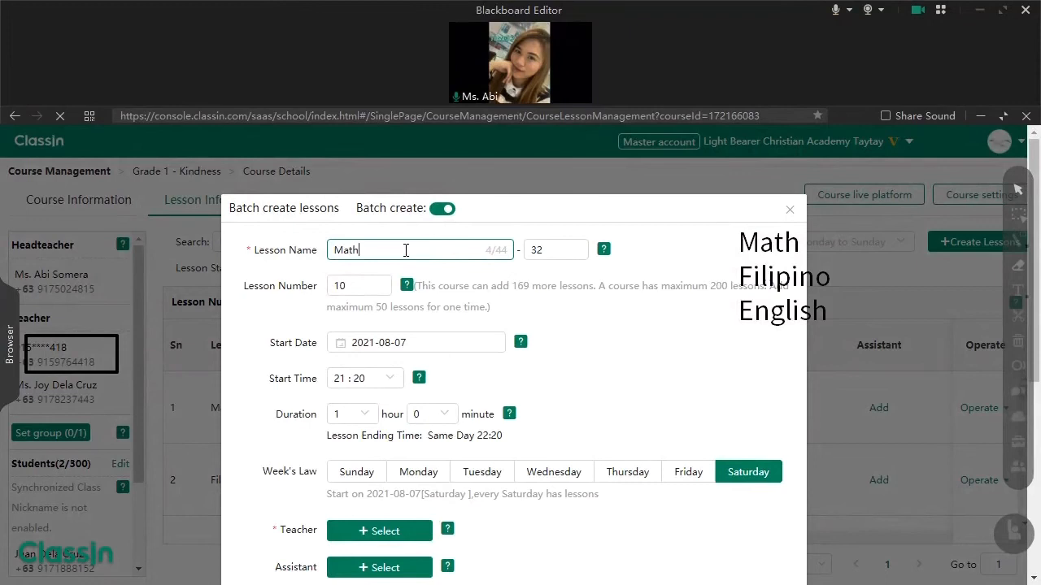
double_click(536, 250)
type("2")
left_click_drag(348, 289, 321, 297)
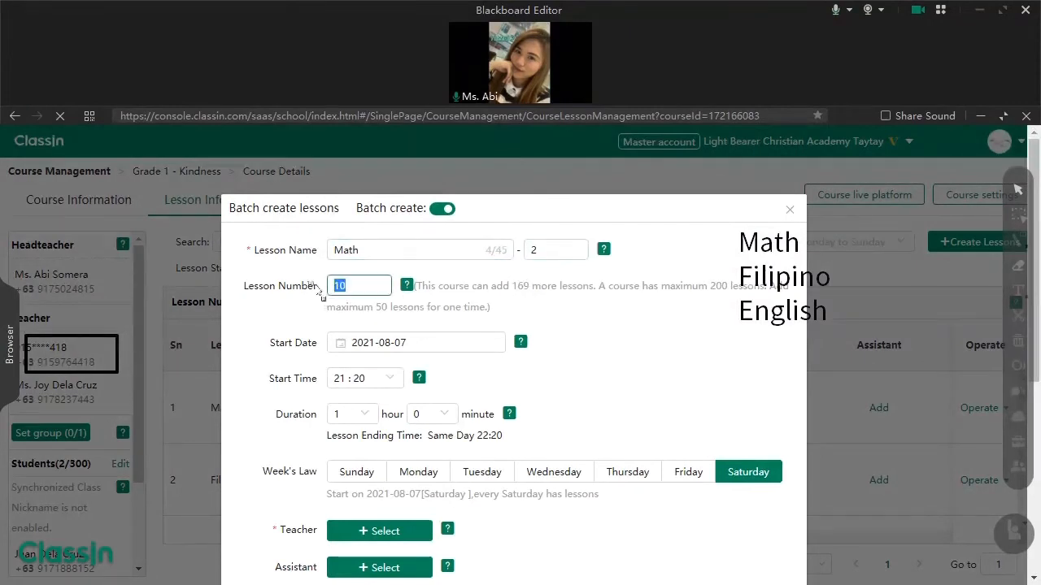
- Schedule the Math batch from 2021-08-11 at 09:00 on Monday, Wednesday and Friday
left_click(398, 340)
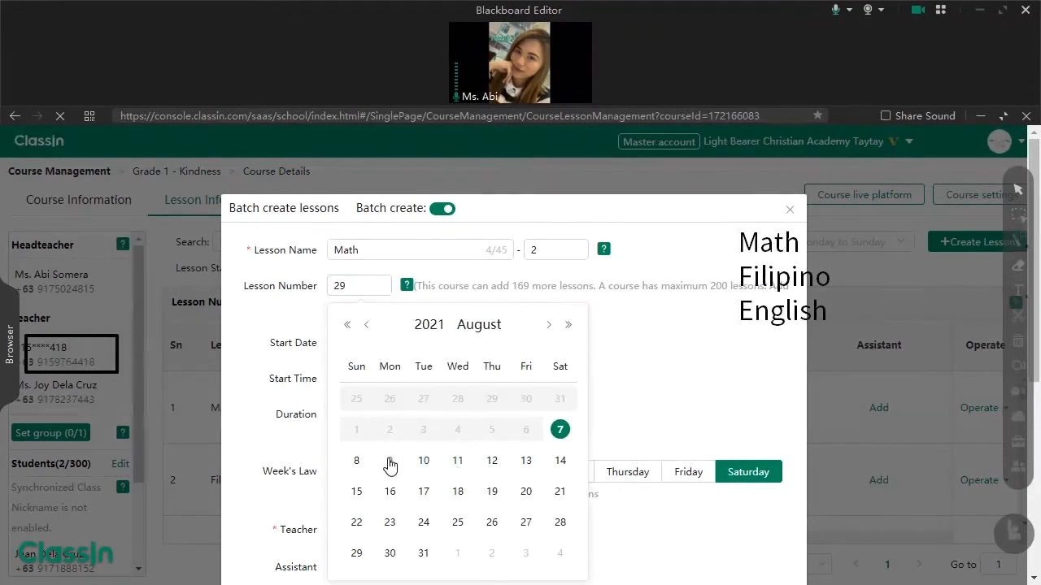
left_click(459, 462)
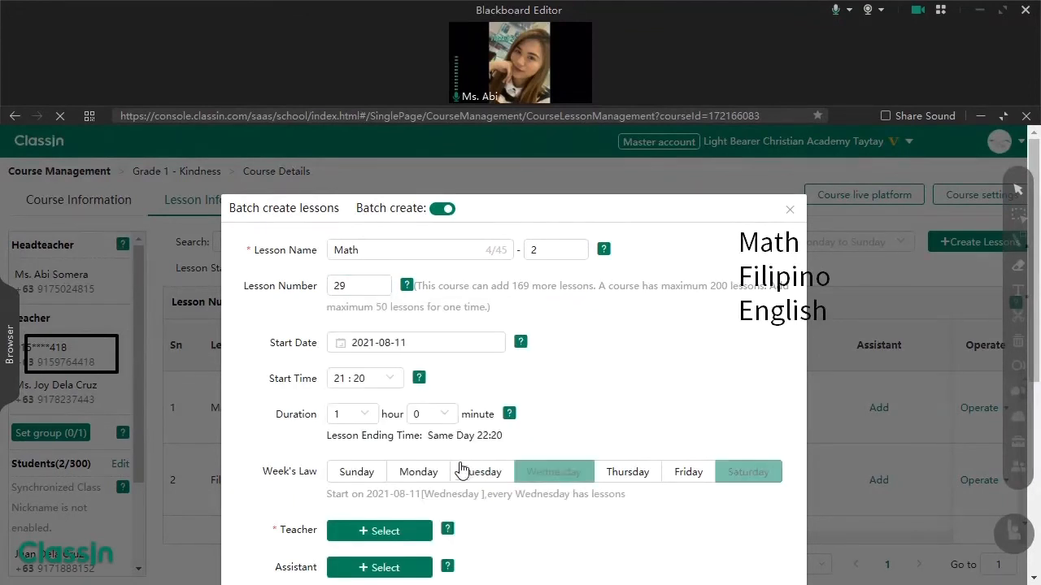
left_click(386, 351)
left_click(459, 461)
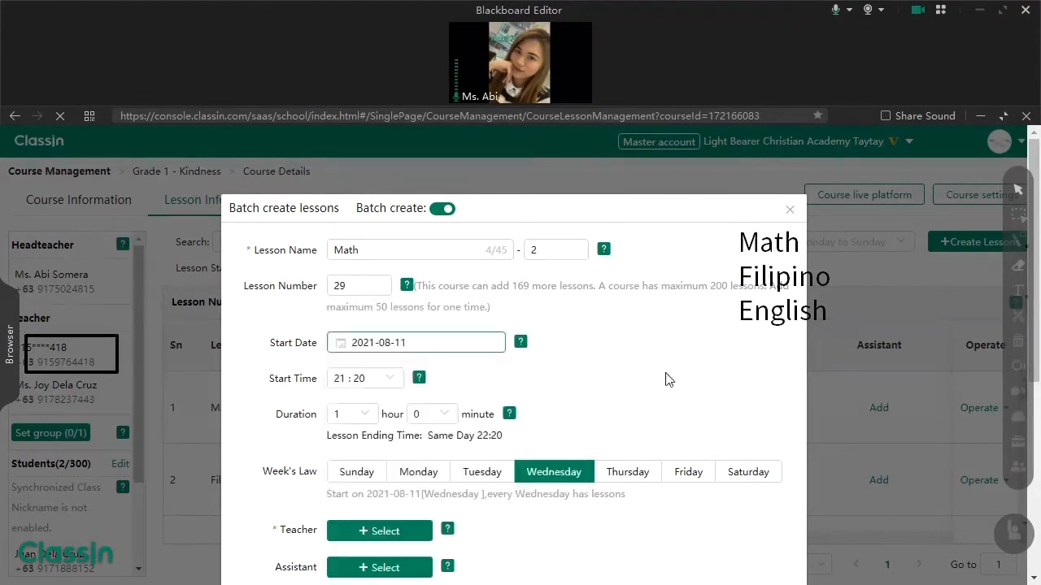
left_click(396, 379)
scroll(366, 455, "up", 5)
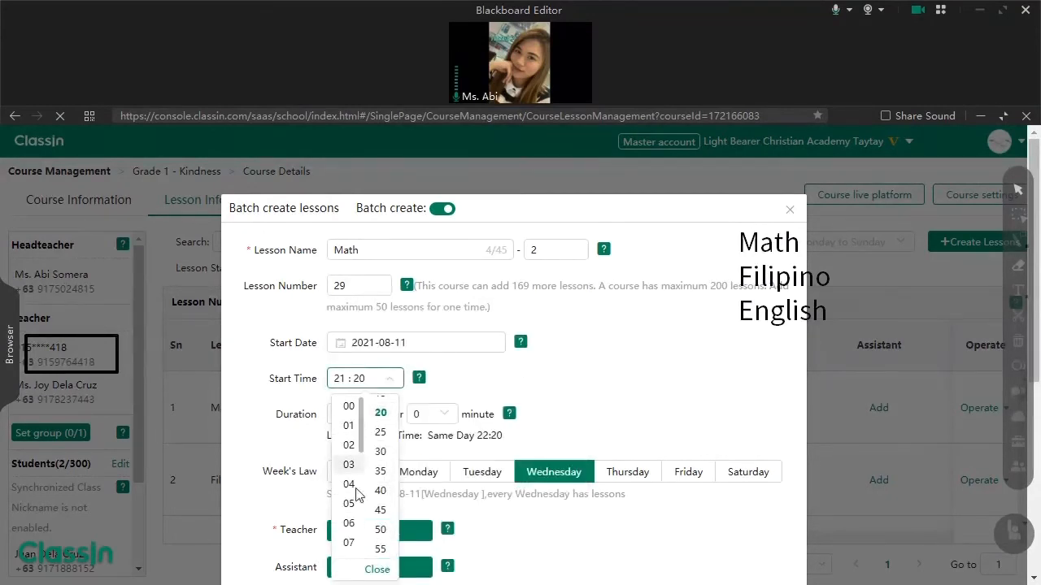
left_click(349, 500)
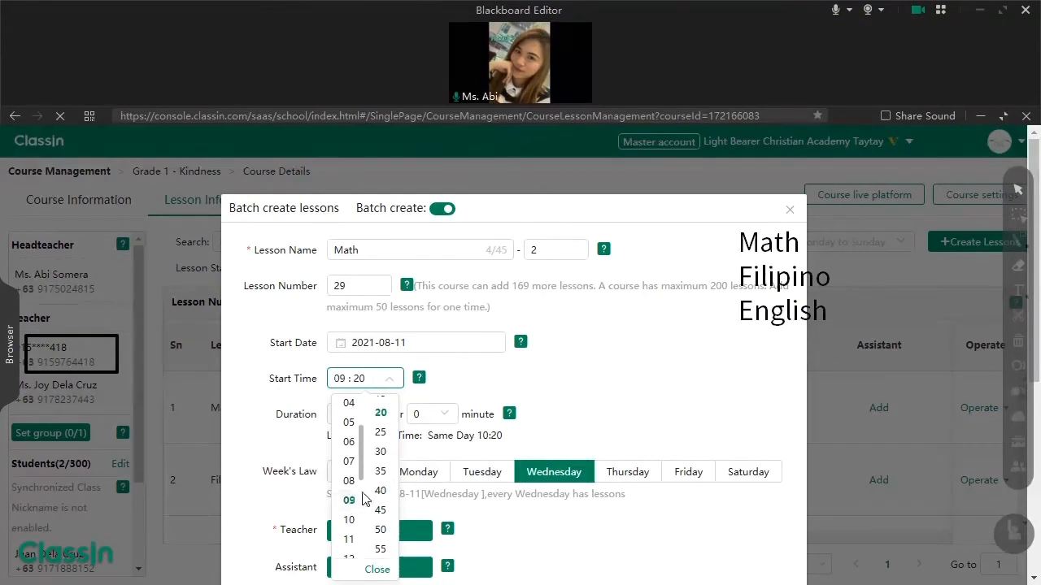
scroll(389, 431, "up", 2)
left_click(380, 406)
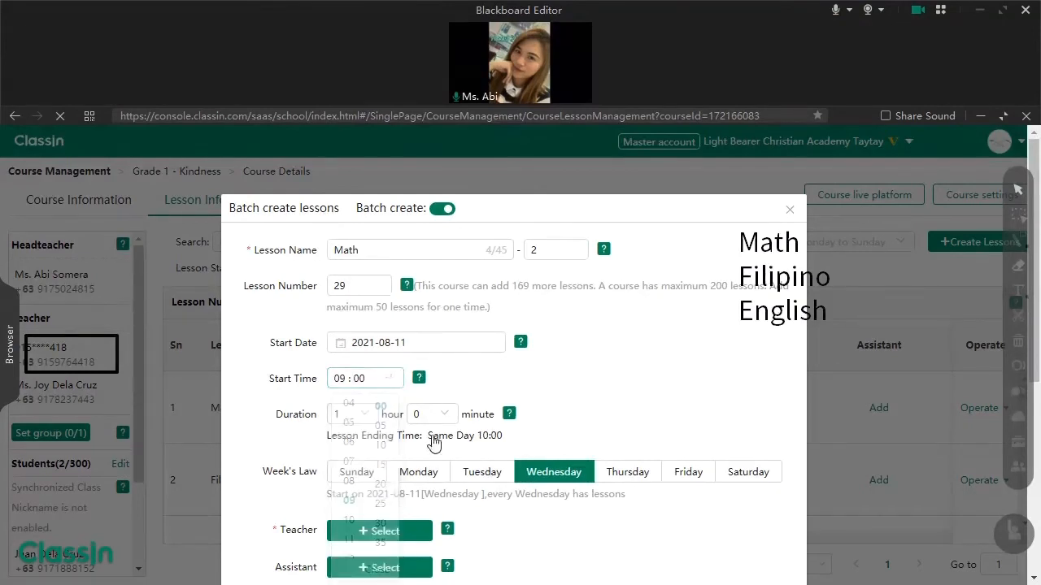
left_click(424, 472)
left_click(687, 472)
- Assign the headteacher, turn on Classroom recording, and generate the Math lessons
scroll(419, 426, "down", 1)
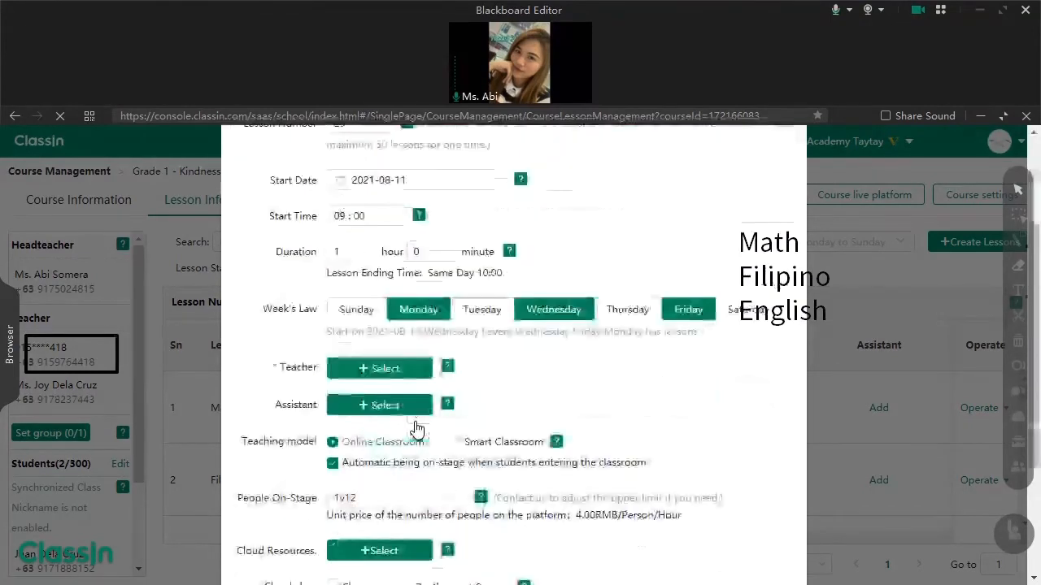
left_click(406, 368)
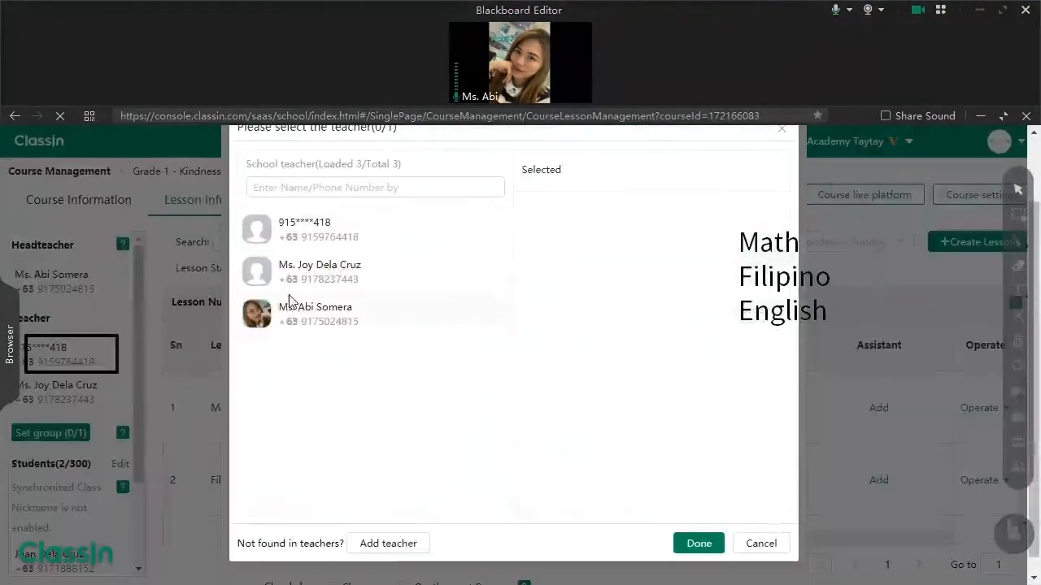
left_click(390, 317)
left_click(699, 543)
scroll(515, 499, "down", 4)
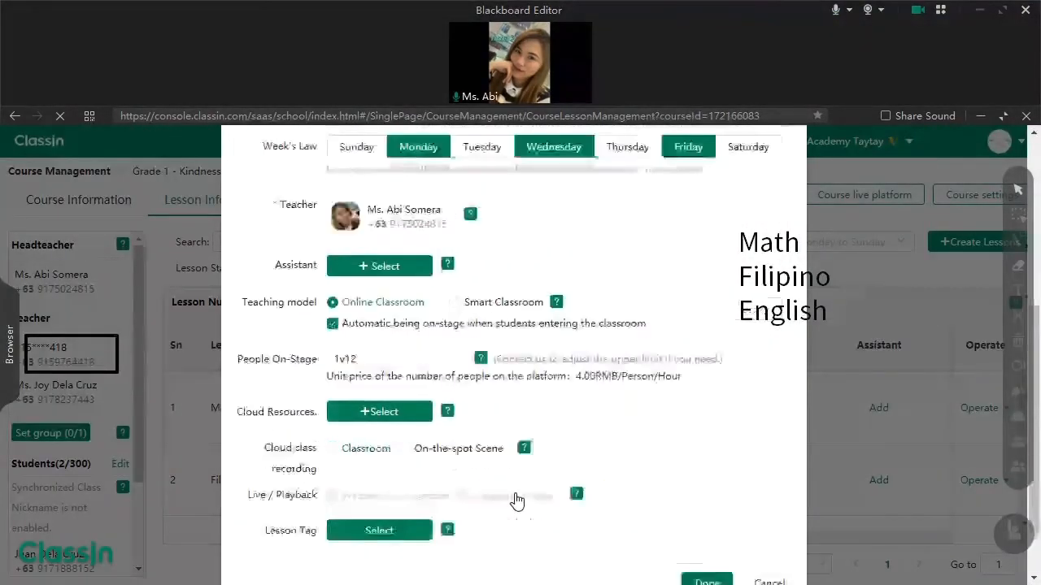
left_click(333, 391)
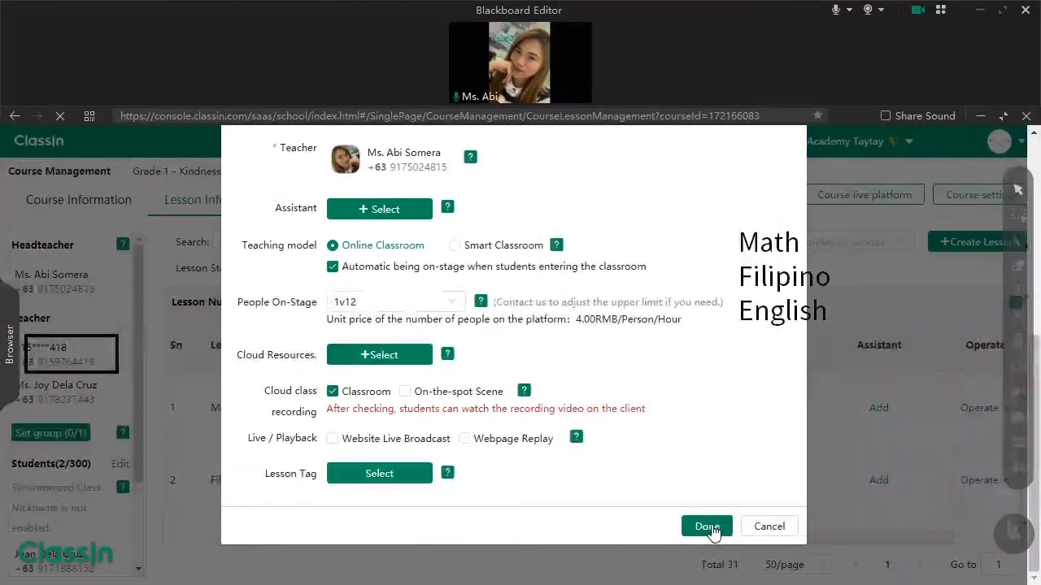
left_click(707, 527)
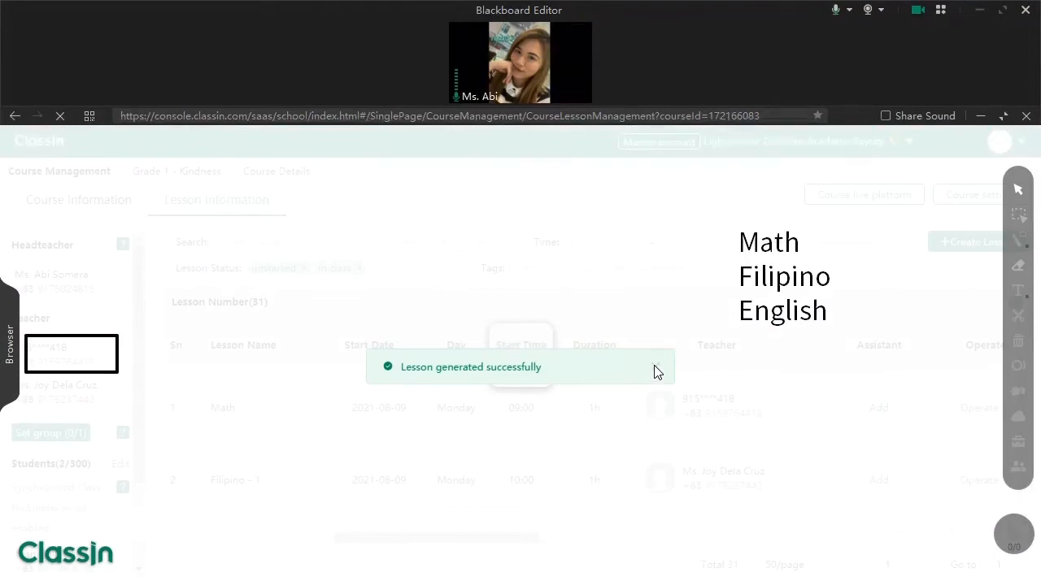
- Dismiss the success notice and check the lesson list through page 2's last lesson
left_click(655, 370)
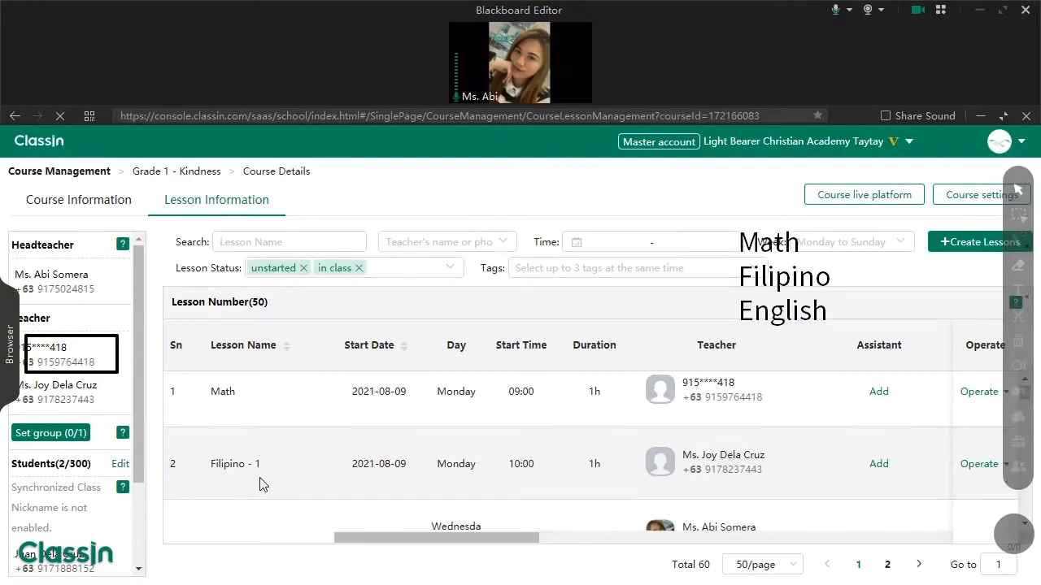
scroll(261, 479, "down", 1)
scroll(252, 474, "down", 15)
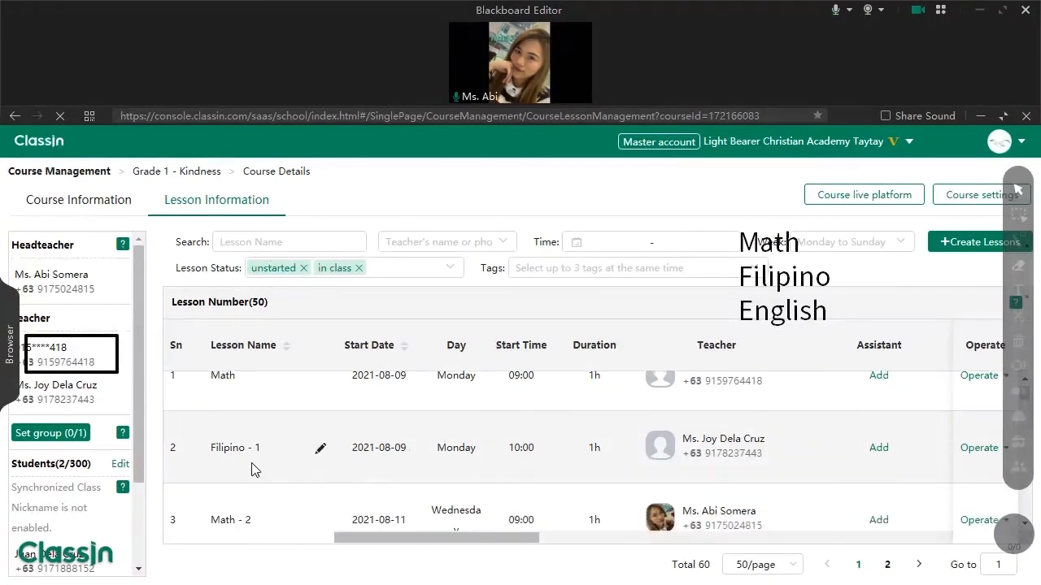
scroll(528, 486, "down", 8)
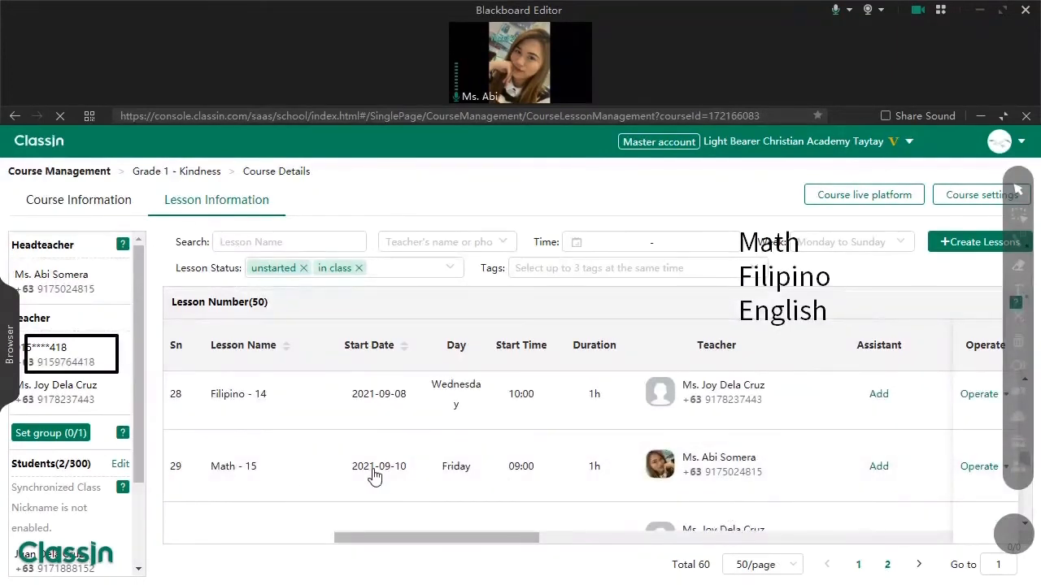
left_click(917, 564)
scroll(309, 470, "down", 5)
scroll(307, 472, "down", 3)
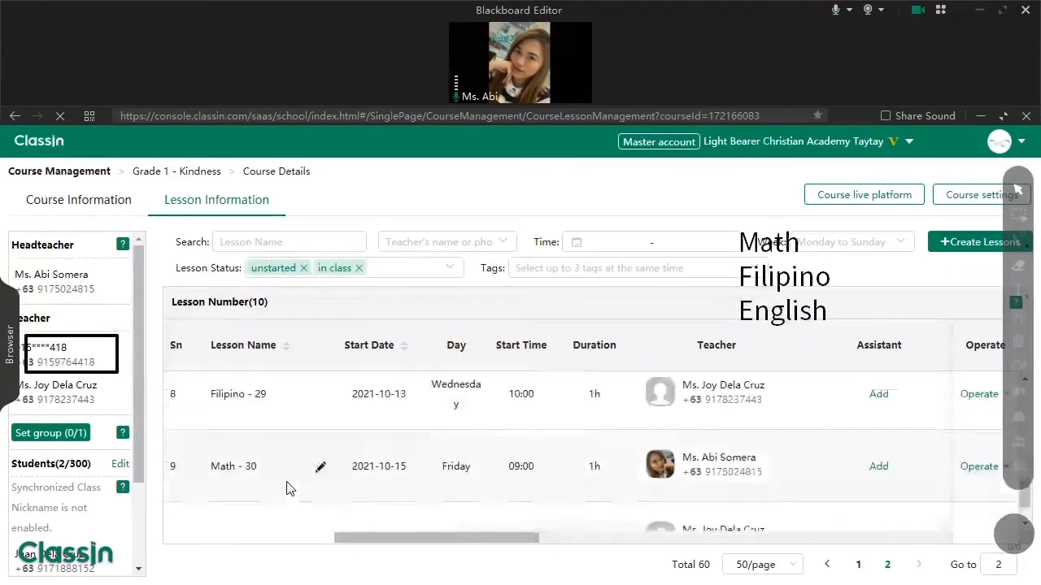
left_click_drag(375, 500, 401, 499)
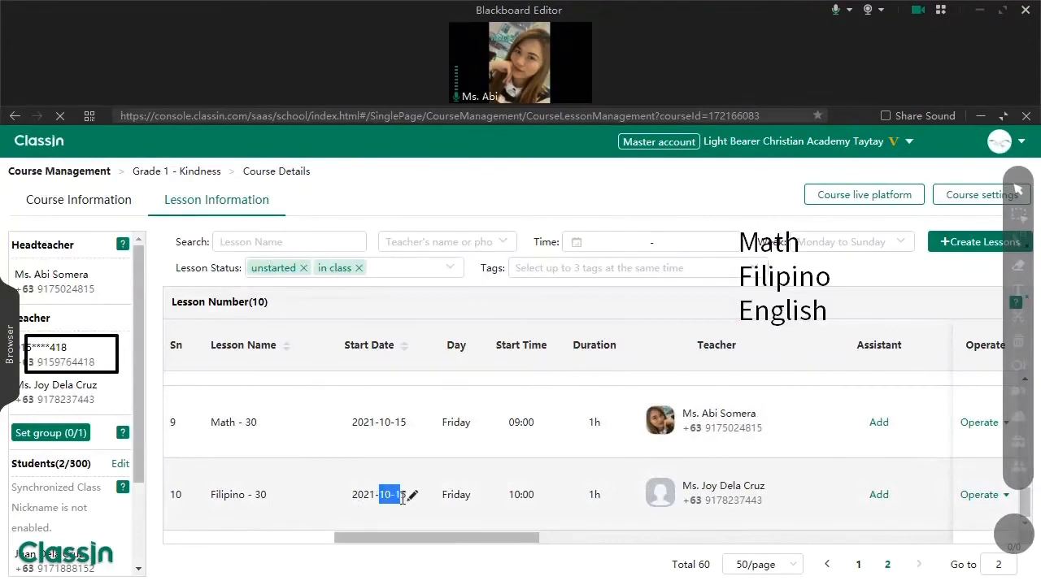
left_click(388, 431)
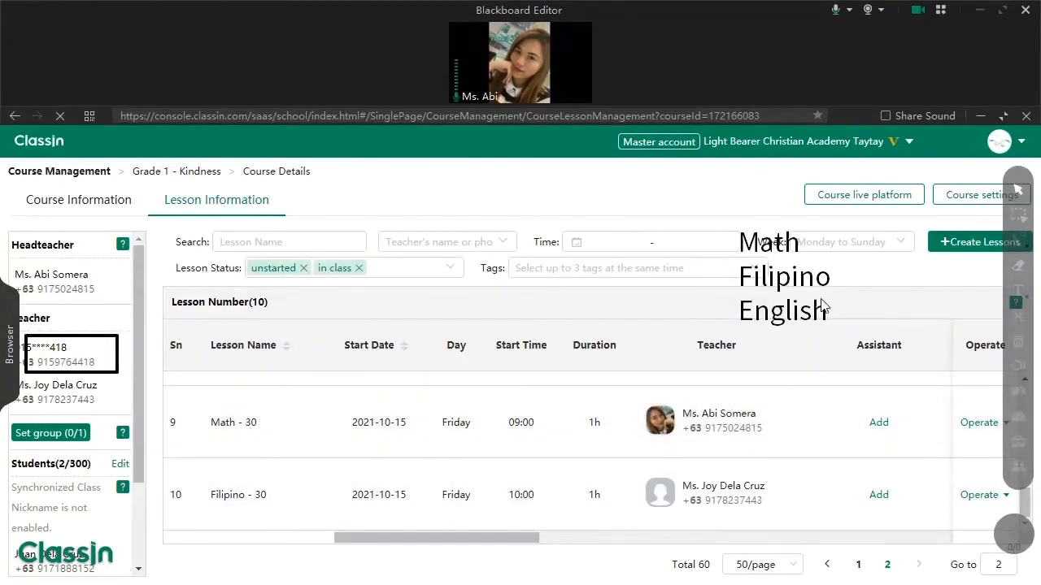
- Delete the black annotation box and underline the Teacher heading in the left panel
left_click(1021, 218)
left_click_drag(92, 369, 124, 376)
key("Delete")
left_click(1022, 236)
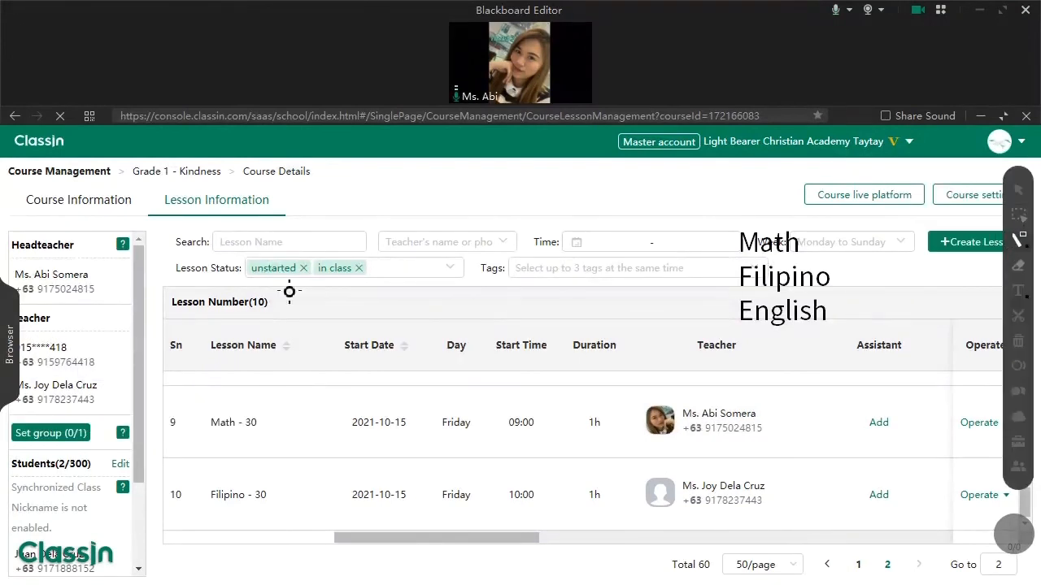
left_click_drag(24, 329, 47, 329)
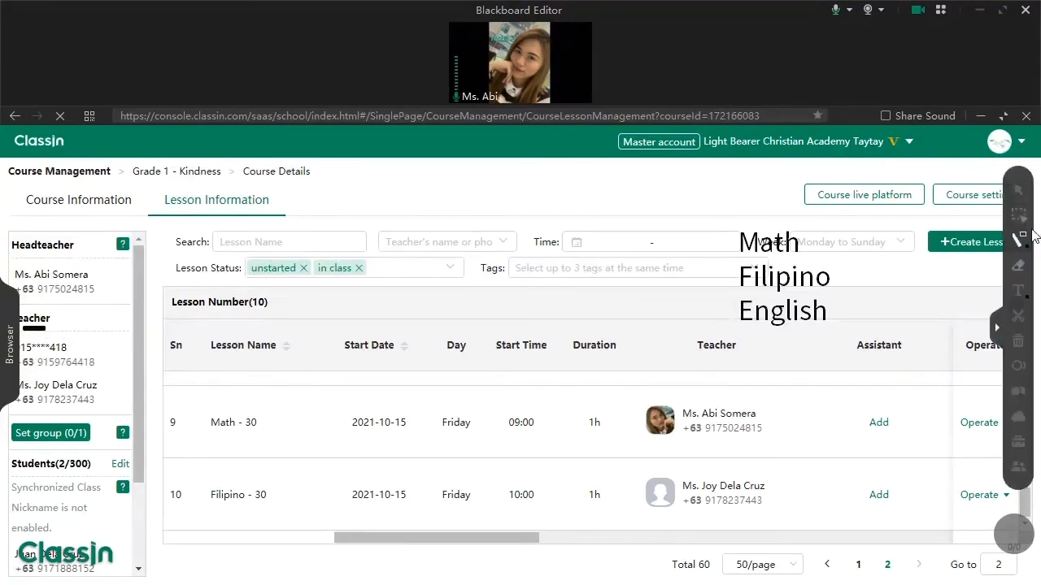
mouse_move(139, 279)
left_mouse_down()
mouse_move(142, 332)
mouse_move(154, 268)
left_mouse_up()
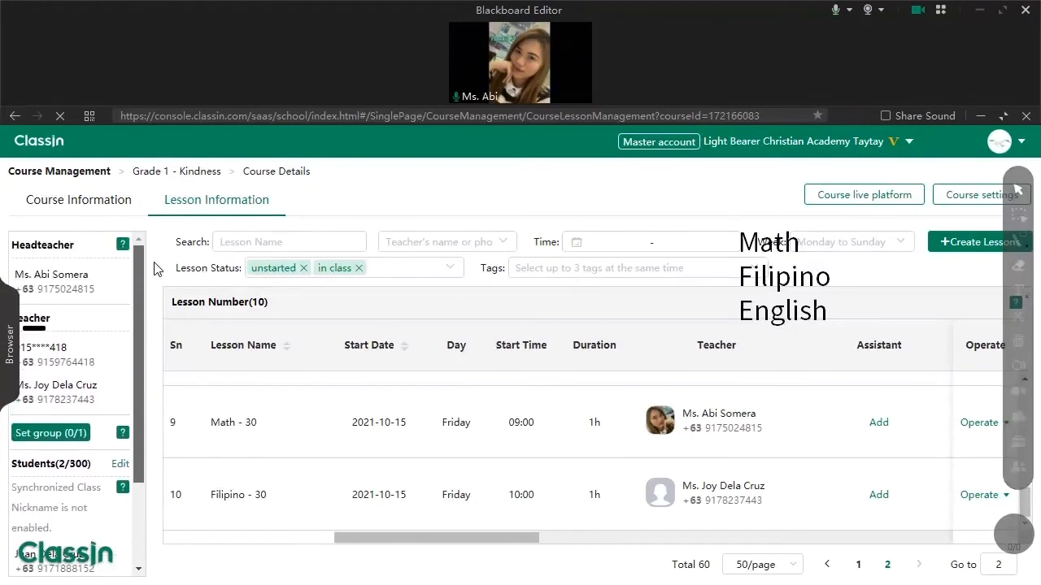
- Nudge the Math/Filipino/English note right and return to the first lesson page
left_click(1018, 214)
left_click_drag(820, 286, 833, 284)
left_click(1015, 242)
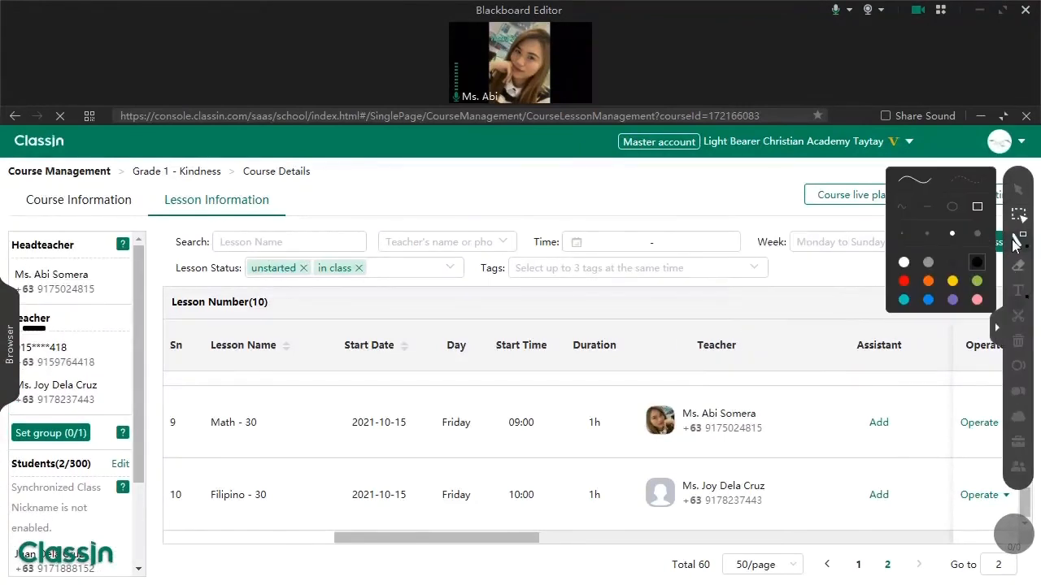
left_click(1018, 188)
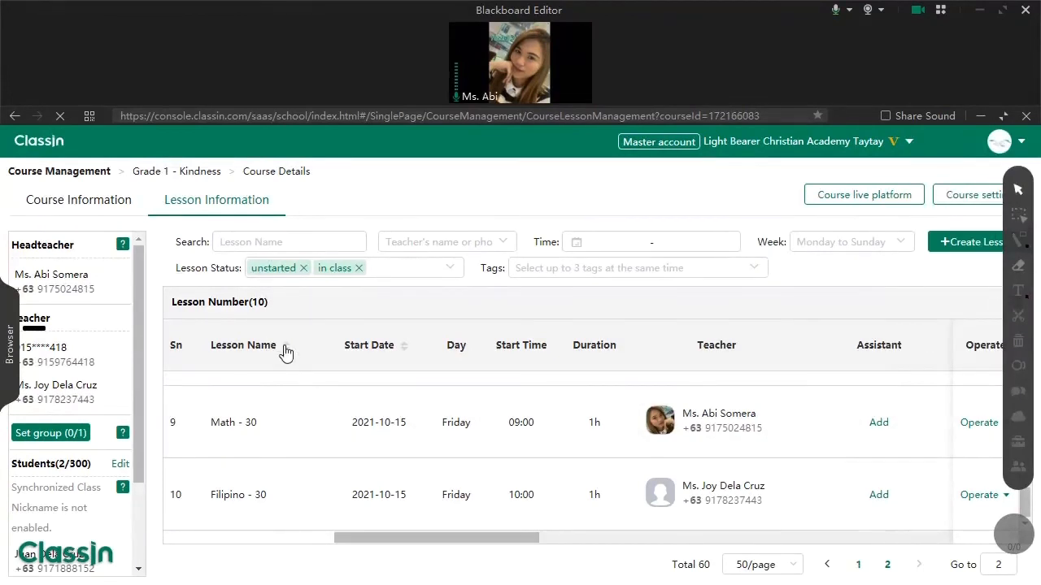
left_click(859, 571)
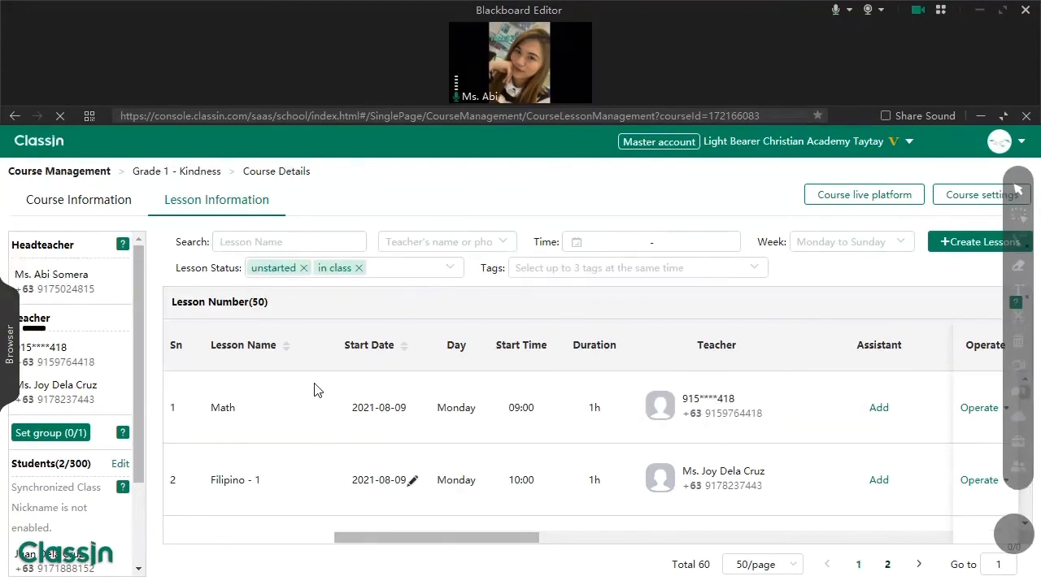
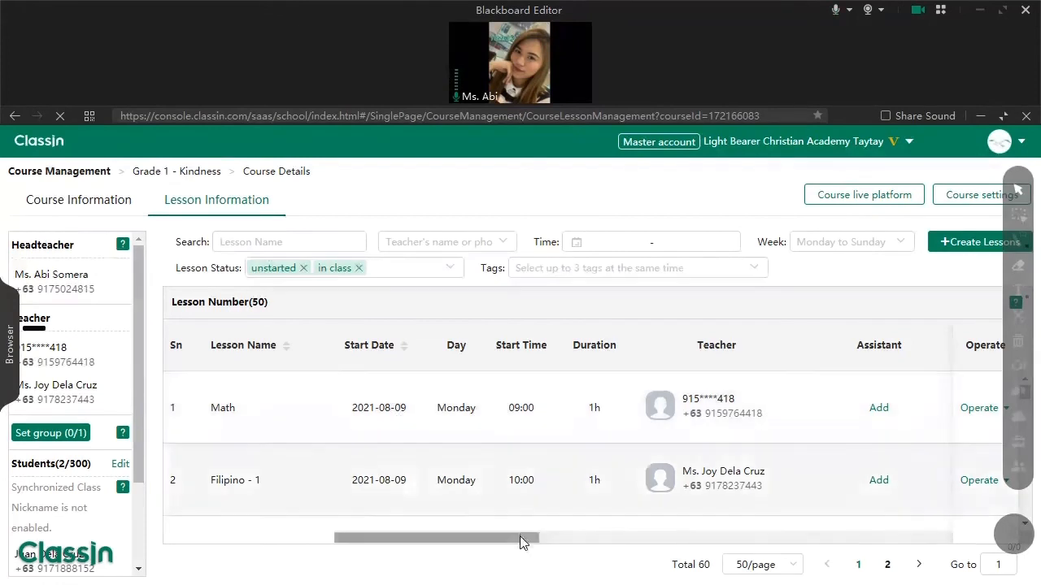
- Adjust the board annotations and open the student list, closing it without changes
scroll(522, 542, "right", 5)
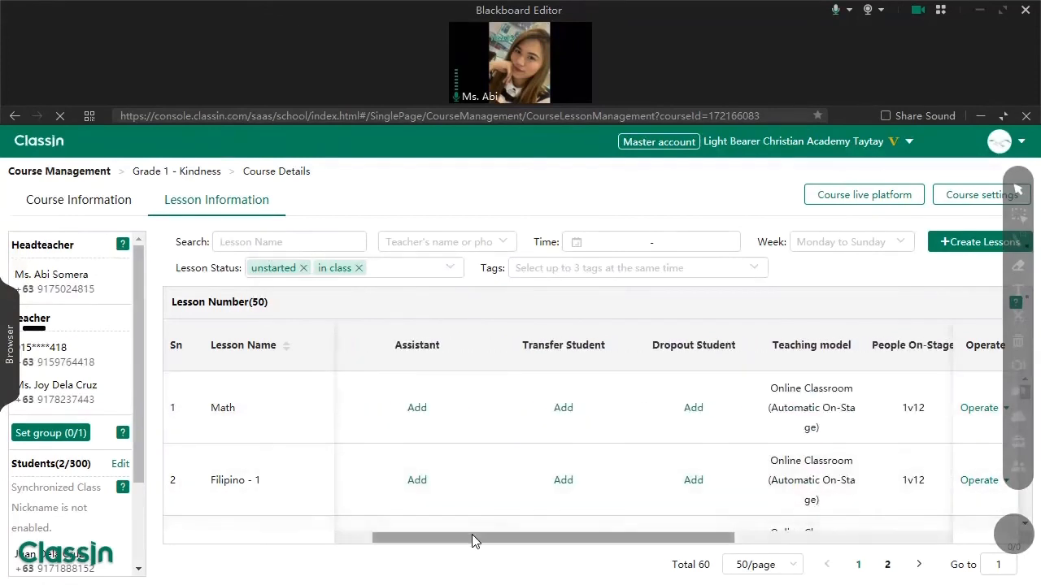
left_click_drag(475, 538, 395, 533)
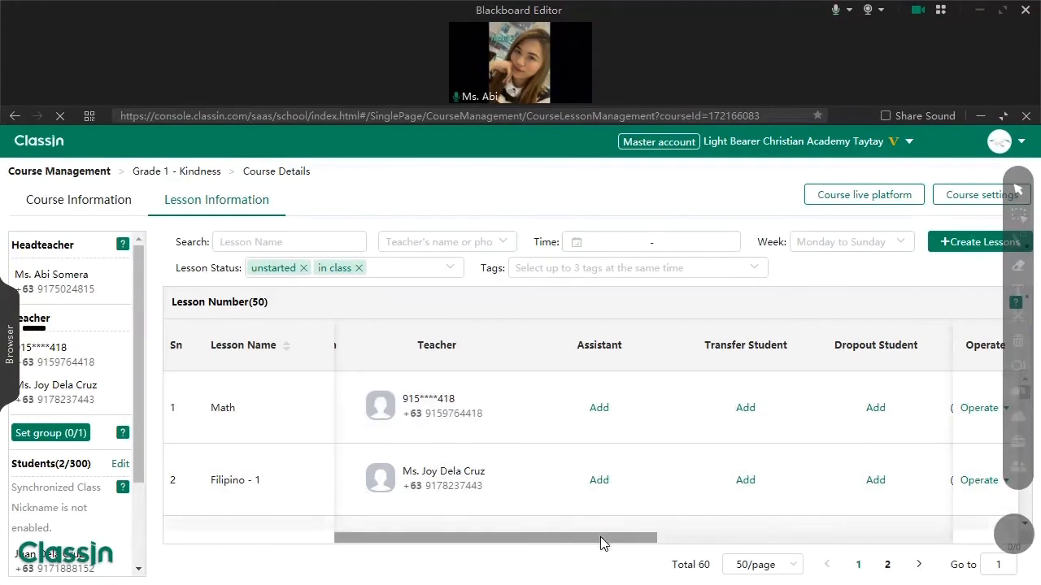
left_click_drag(599, 538, 639, 539)
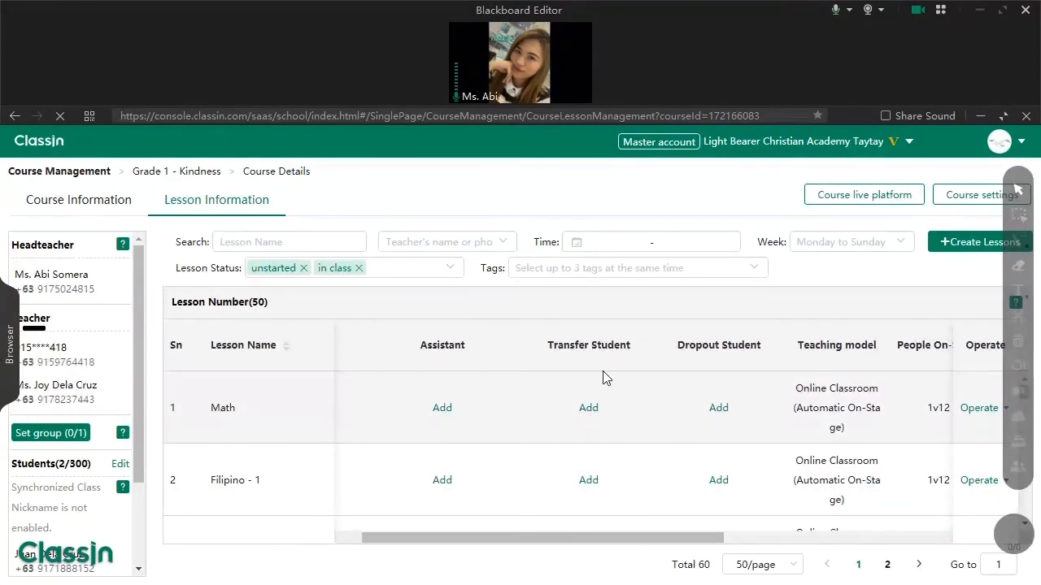
left_click(120, 464)
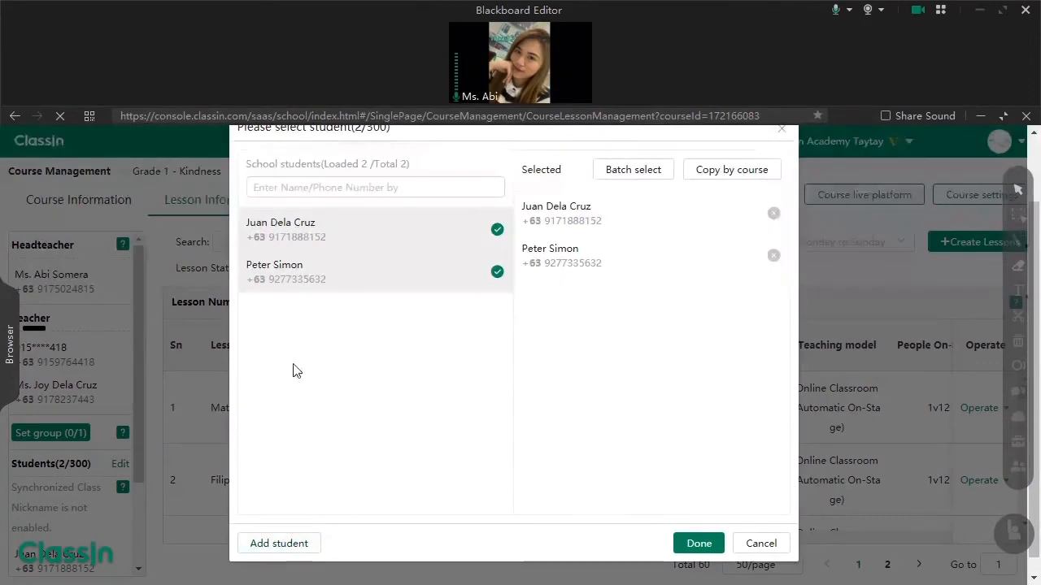
left_click(767, 548)
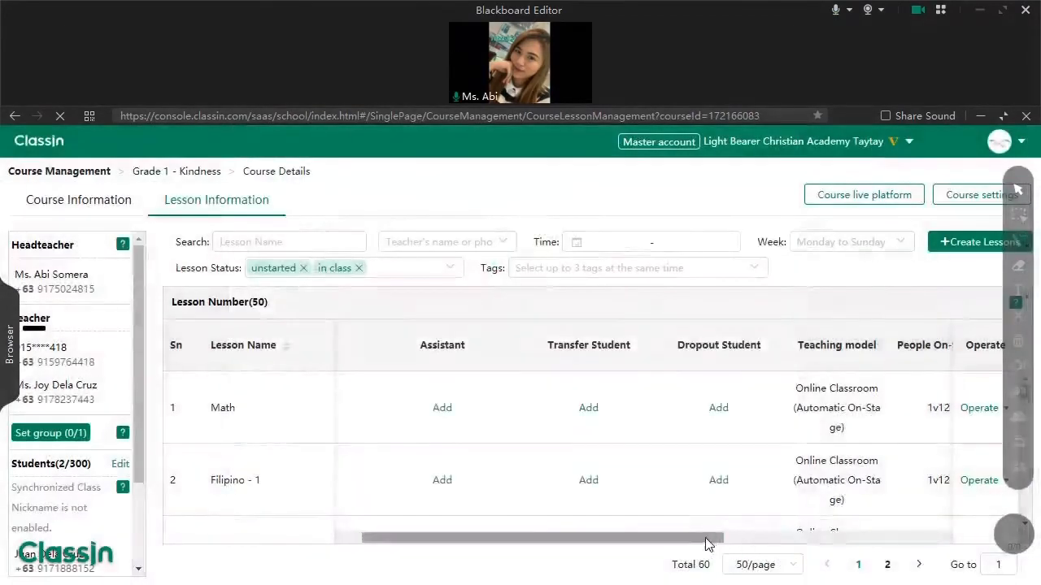
left_click_drag(708, 539, 843, 540)
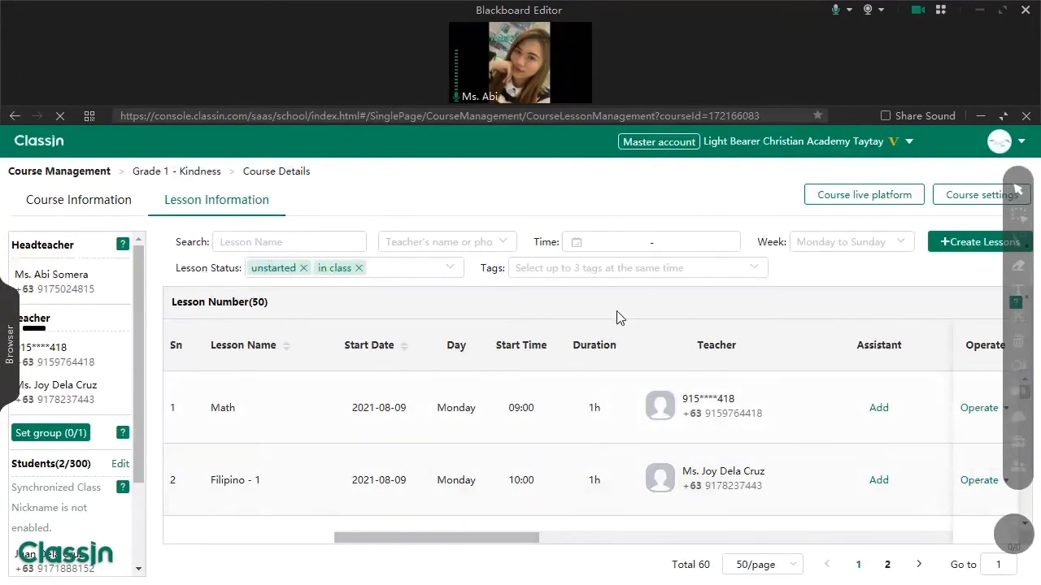
- Set the Time filter to 2021-08-13 and view the actions for Math - 3
left_click(639, 242)
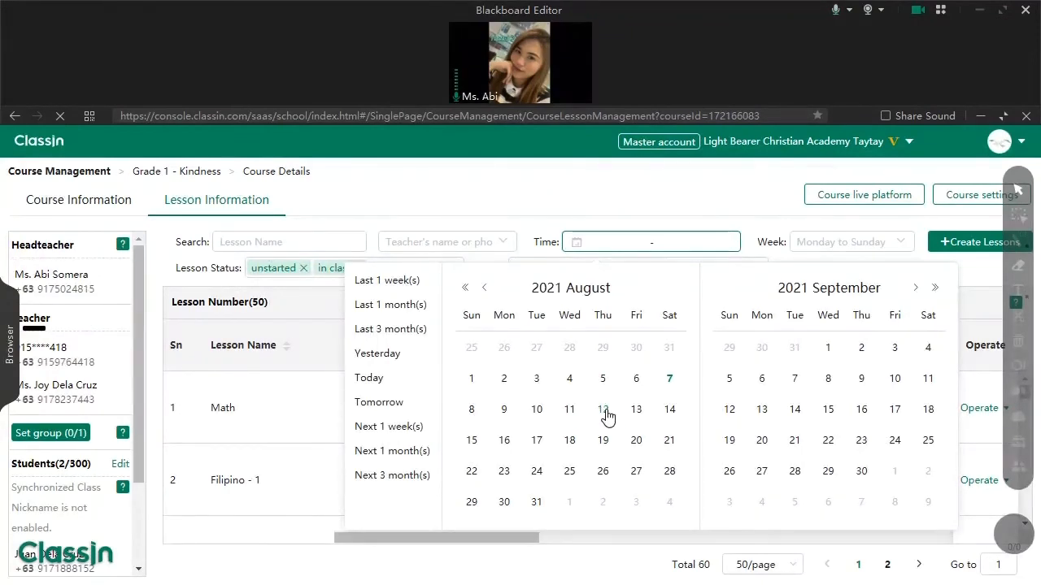
left_click(591, 229)
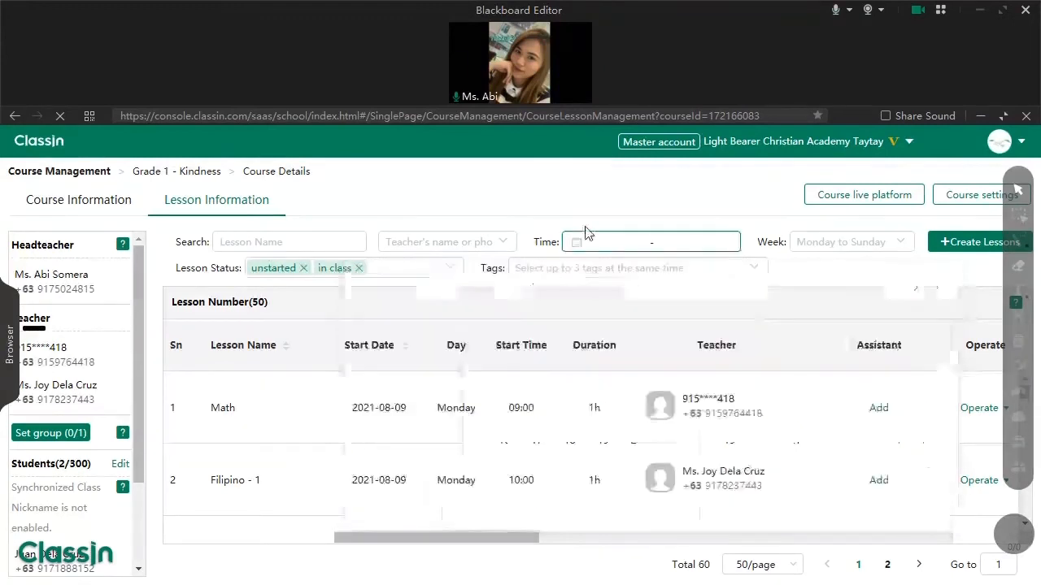
left_click(613, 242)
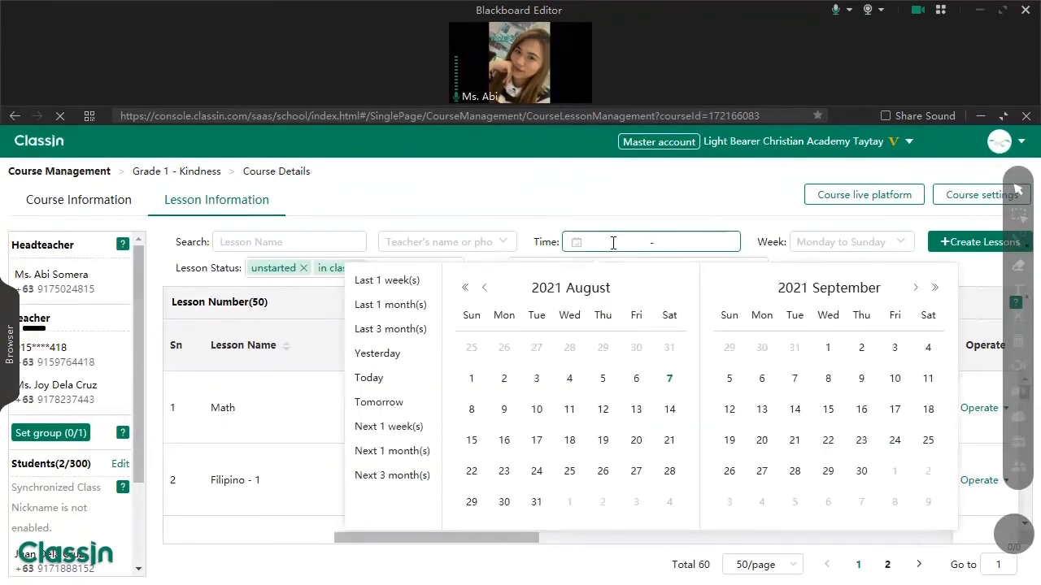
left_click(606, 412)
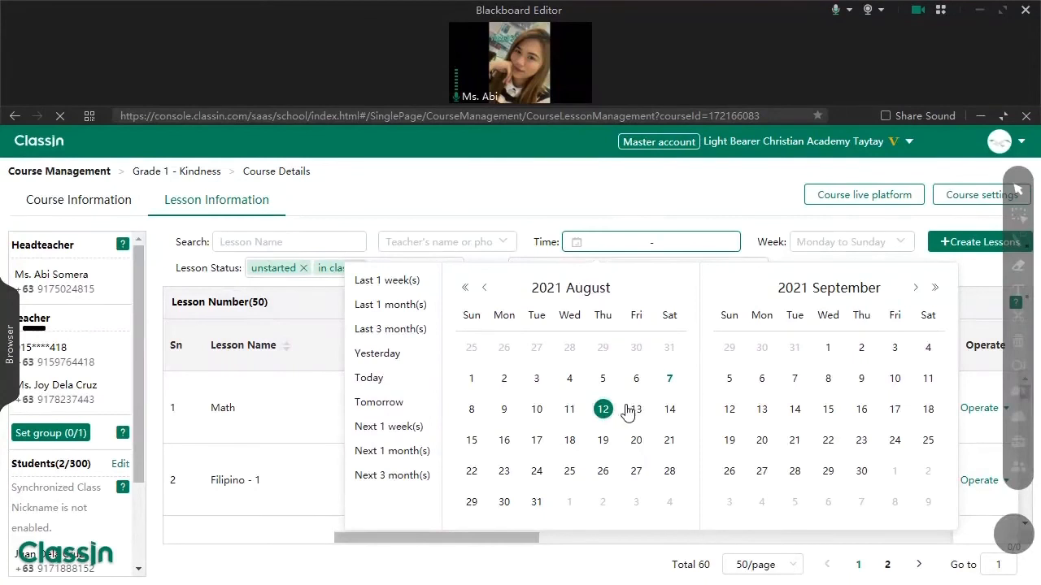
left_click(597, 414)
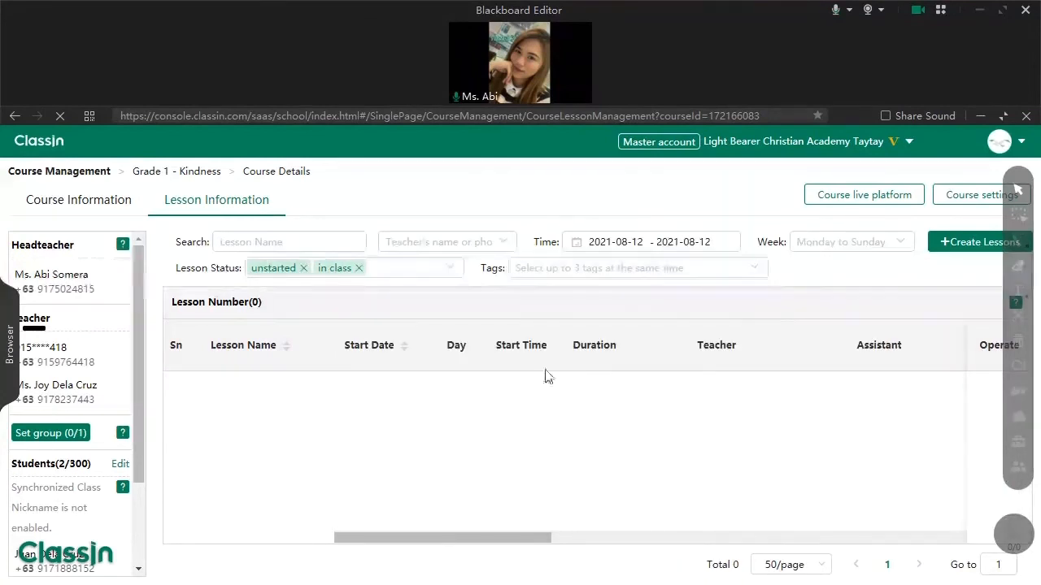
left_click(650, 241)
left_click(638, 412)
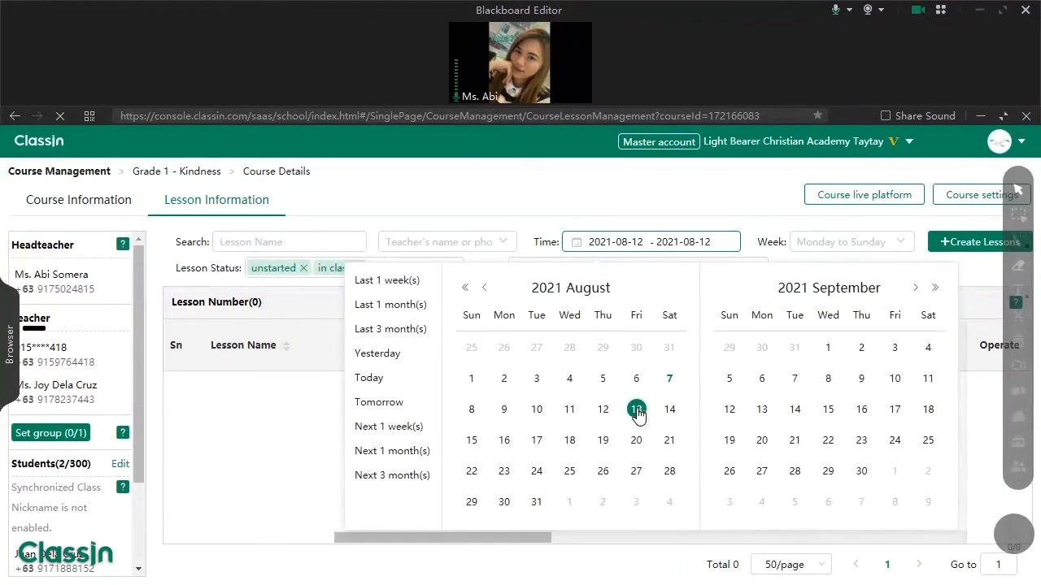
left_click(637, 413)
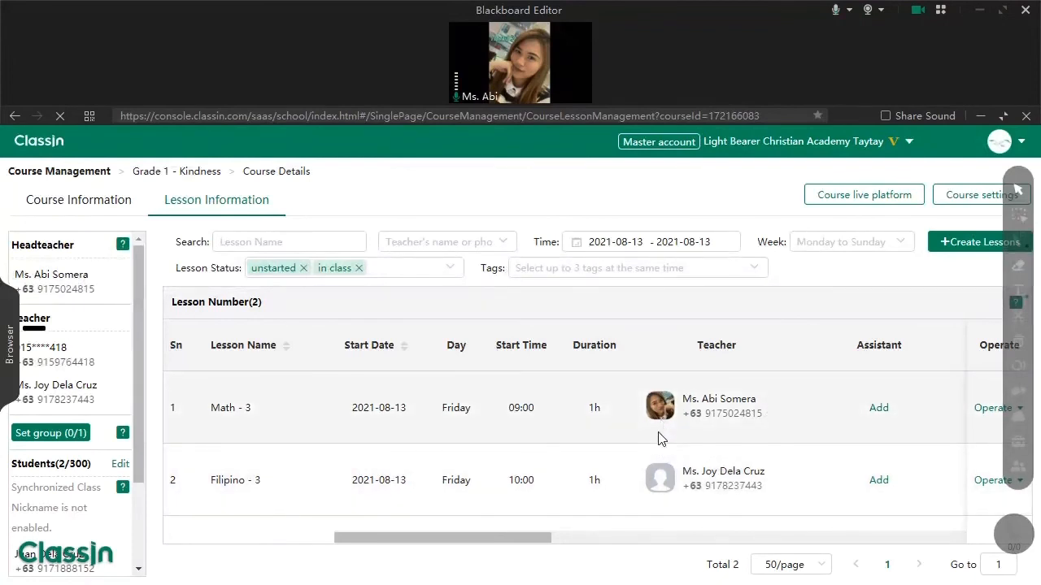
left_click(986, 413)
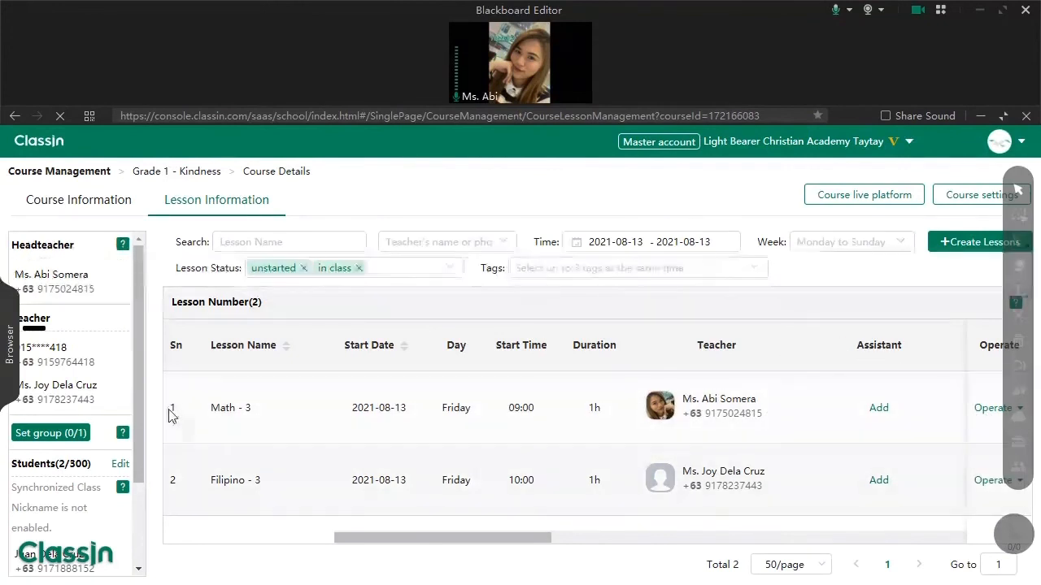
- Draw a short pen underline under lesson number 1 on the blackboard
left_click_drag(173, 406, 727, 390)
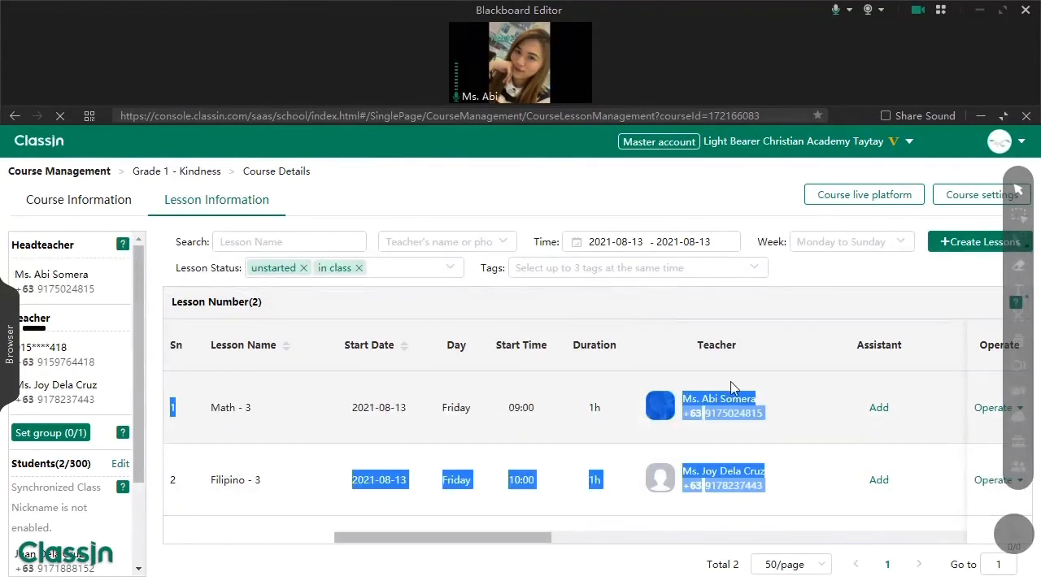
left_click(809, 414)
left_click(1017, 240)
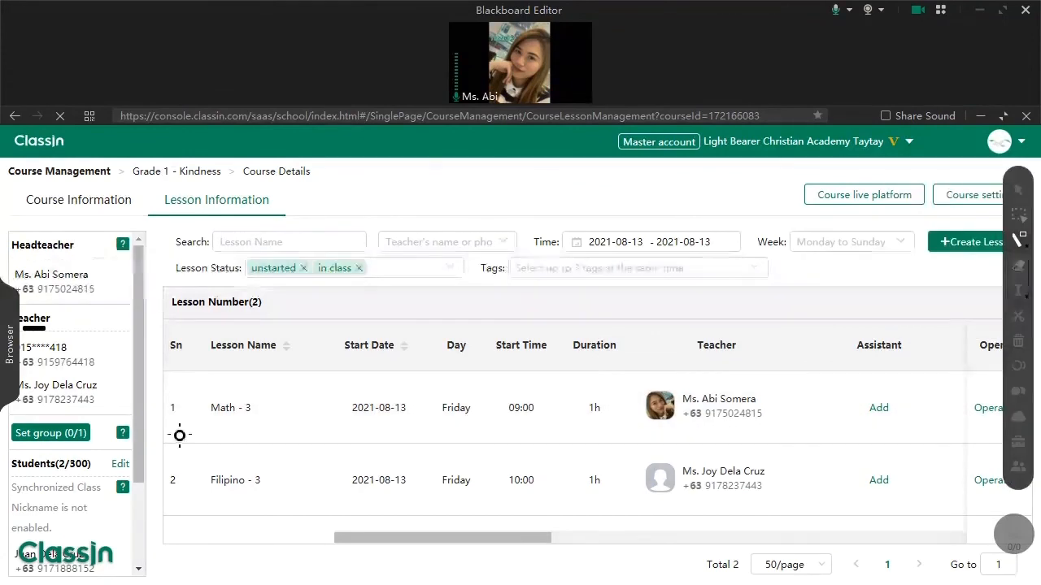
left_click_drag(170, 420, 190, 419)
left_click(1017, 189)
- Delete Math - 3 together with its following lessons using Batch Edit
mouse_move(988, 407)
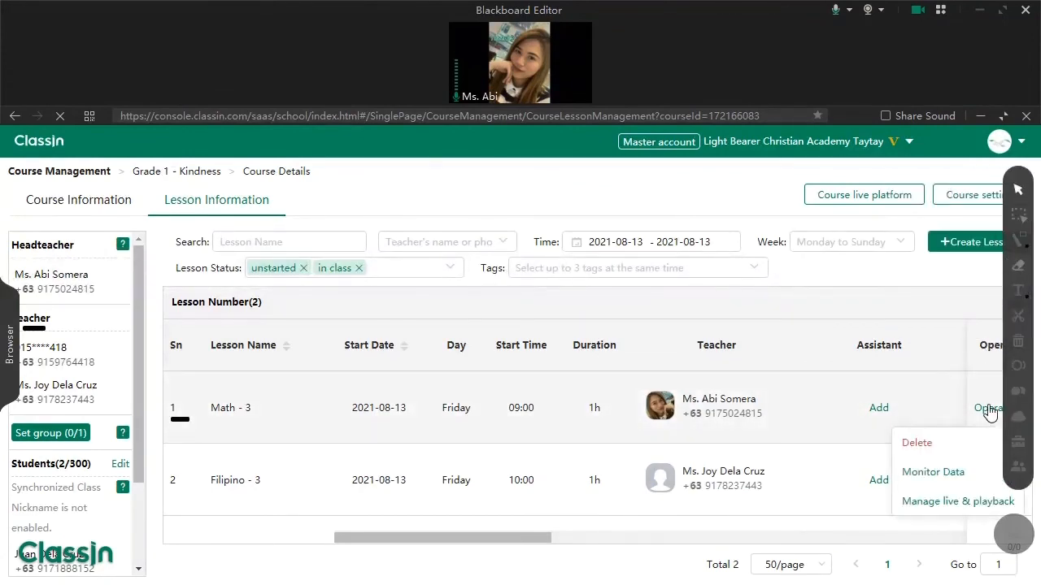
left_click(935, 445)
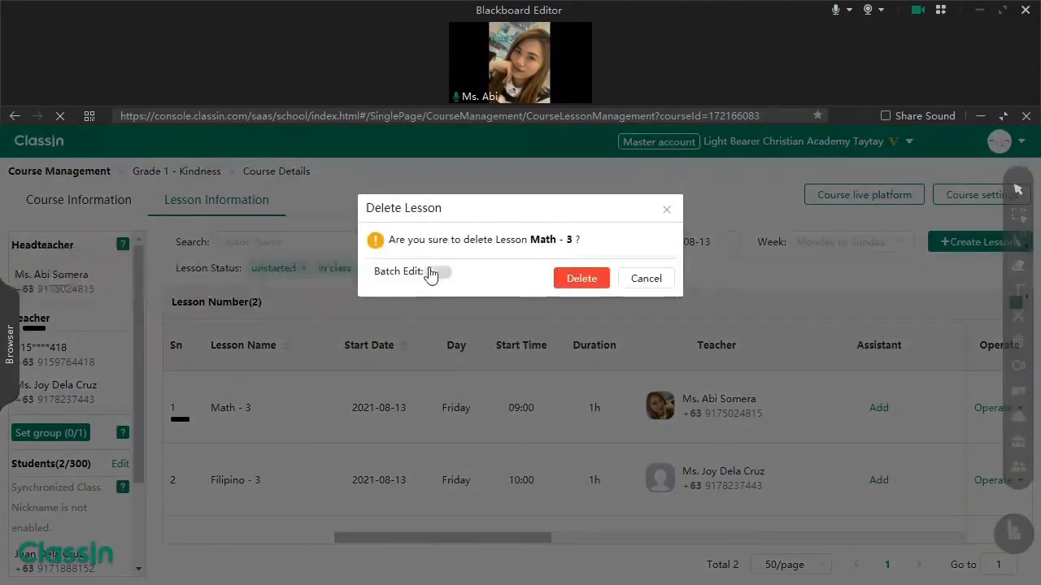
left_click(435, 283)
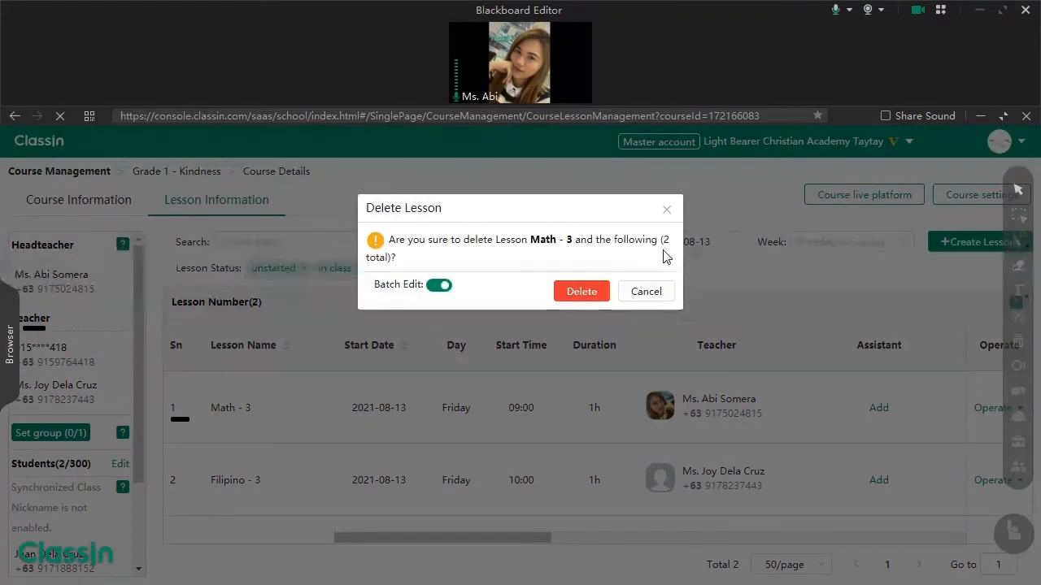
left_click(602, 290)
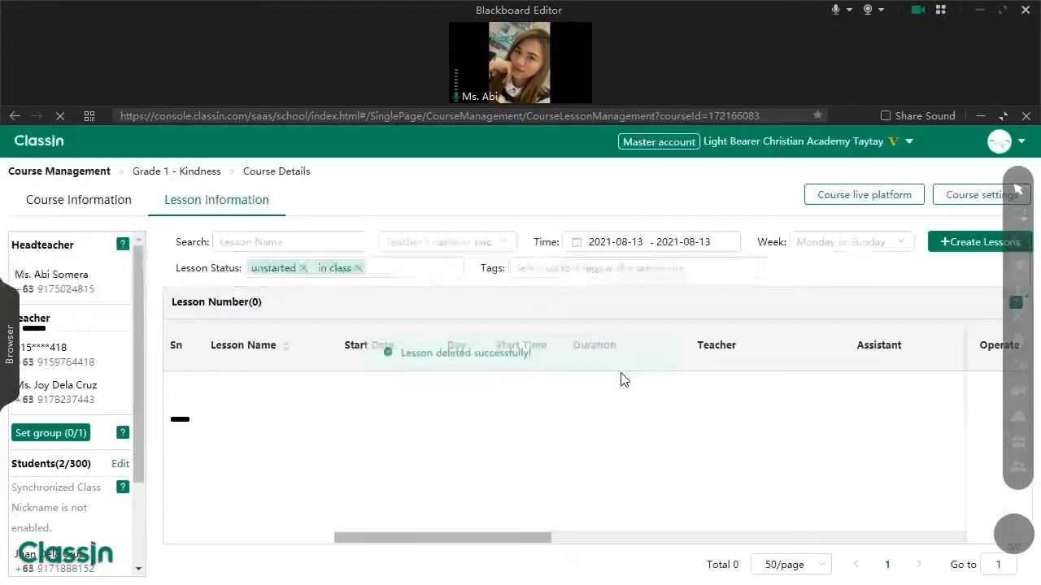
- Erase the blackboard marks and clear the 2021-08-13 filter to list all 58 lessons
left_click(669, 250)
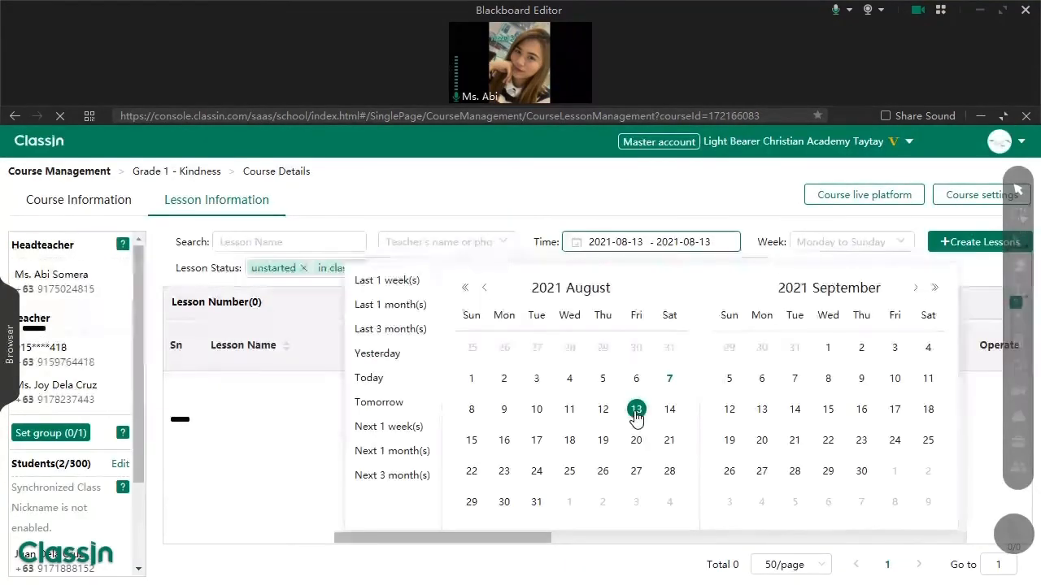
left_click(1018, 214)
left_click_drag(256, 365, 150, 464)
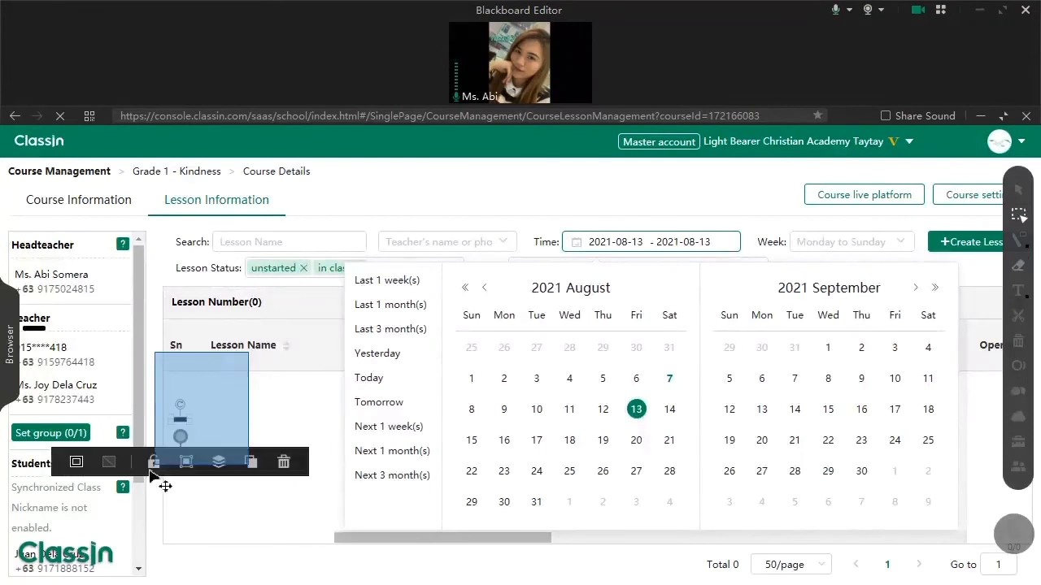
key("Delete")
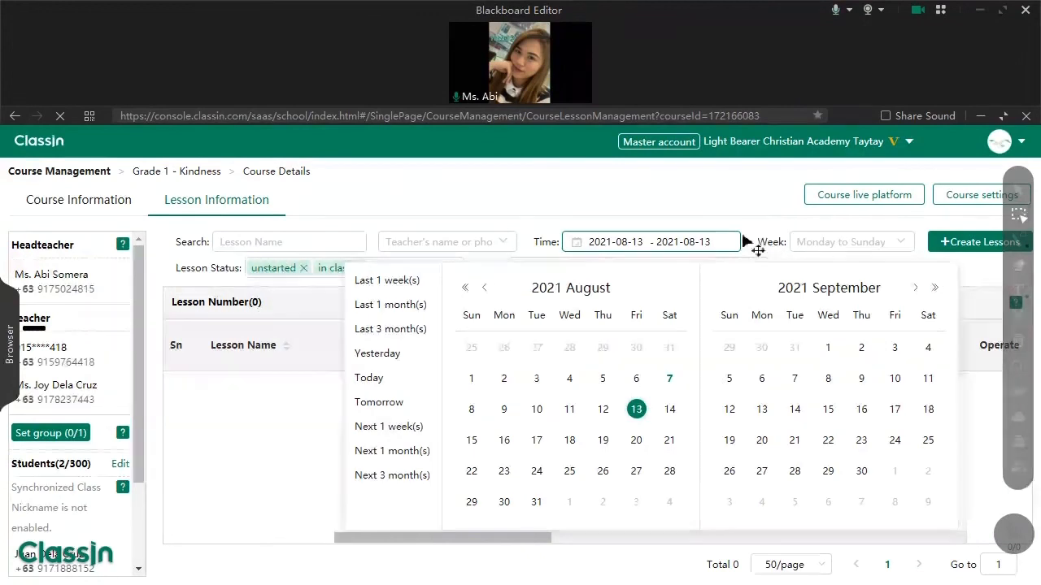
left_click(1018, 192)
left_click(1018, 192)
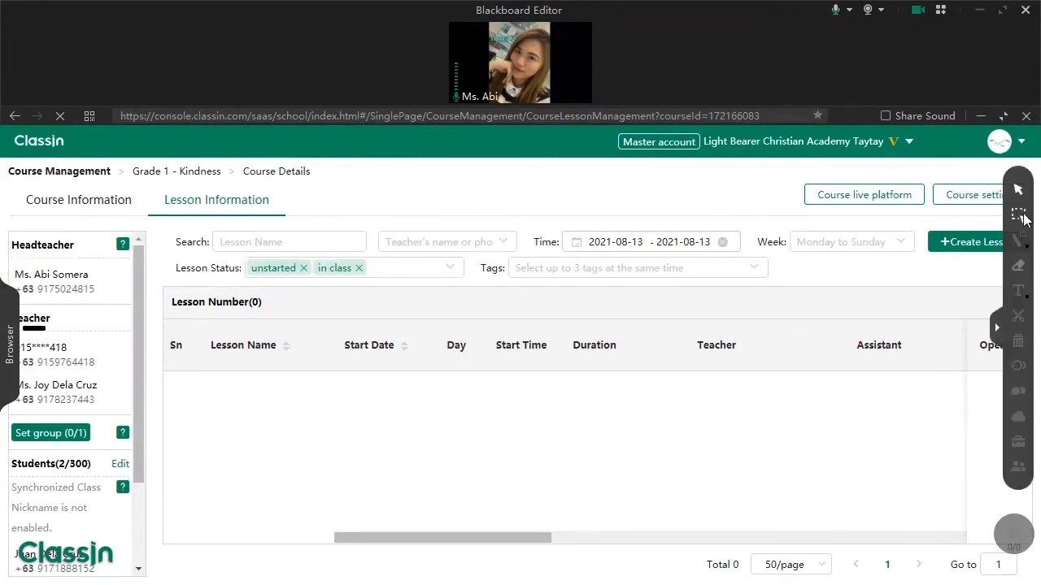
left_click(721, 242)
left_click(685, 182)
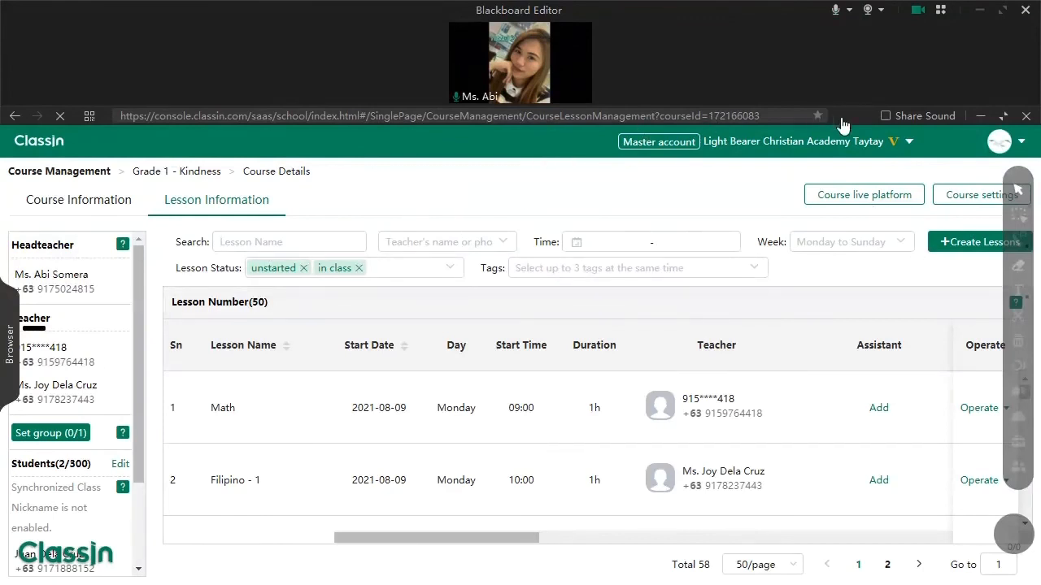
- Put away the course console browser to reveal the Grade 1 - Kindness class chat
left_click(981, 116)
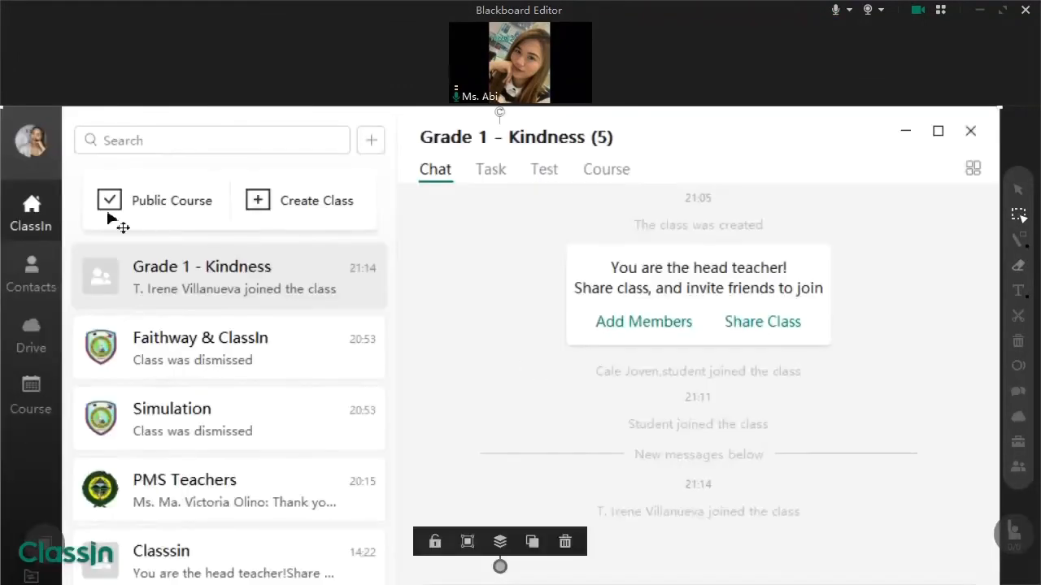
- Resize and reposition the class chat window to fill the blackboard
left_click_drag(117, 223, 452, 315)
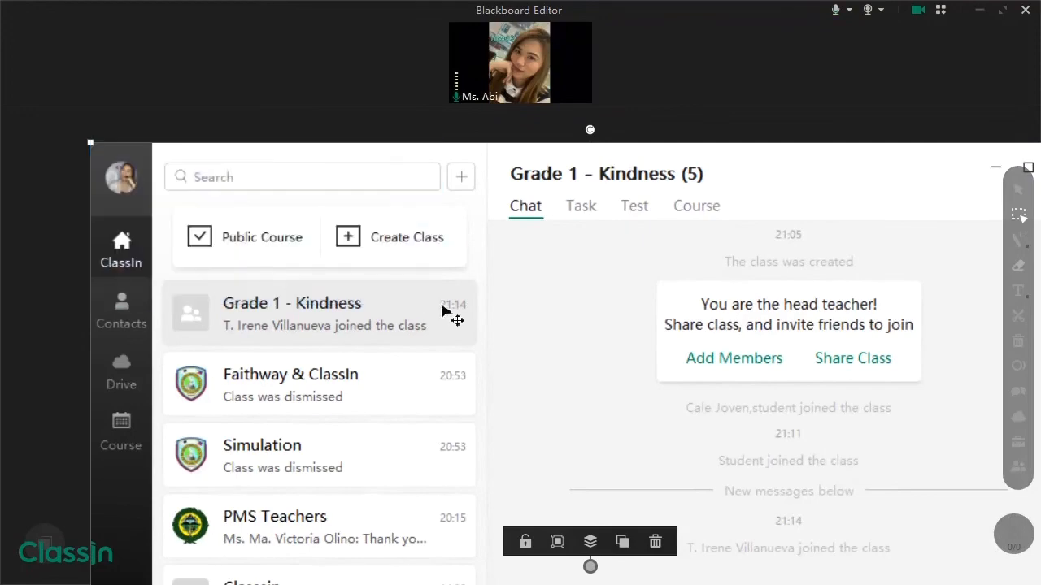
left_click_drag(91, 143, 480, 372)
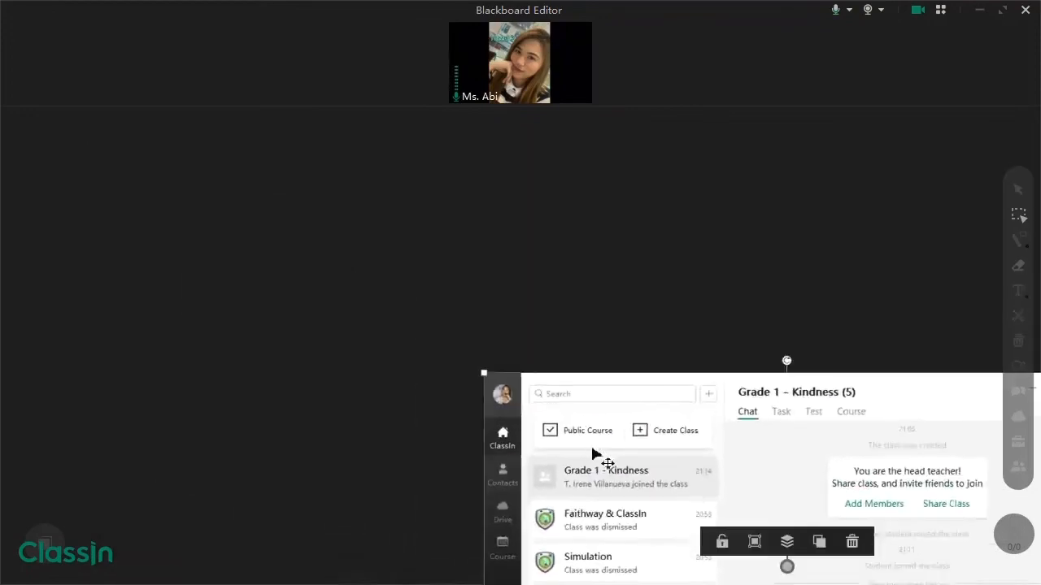
left_click_drag(599, 460, 278, 206)
left_click_drag(765, 471, 937, 573)
- Draw boxes around the Grade 1 - Kindness (5) title and the Course tab
left_click(1019, 241)
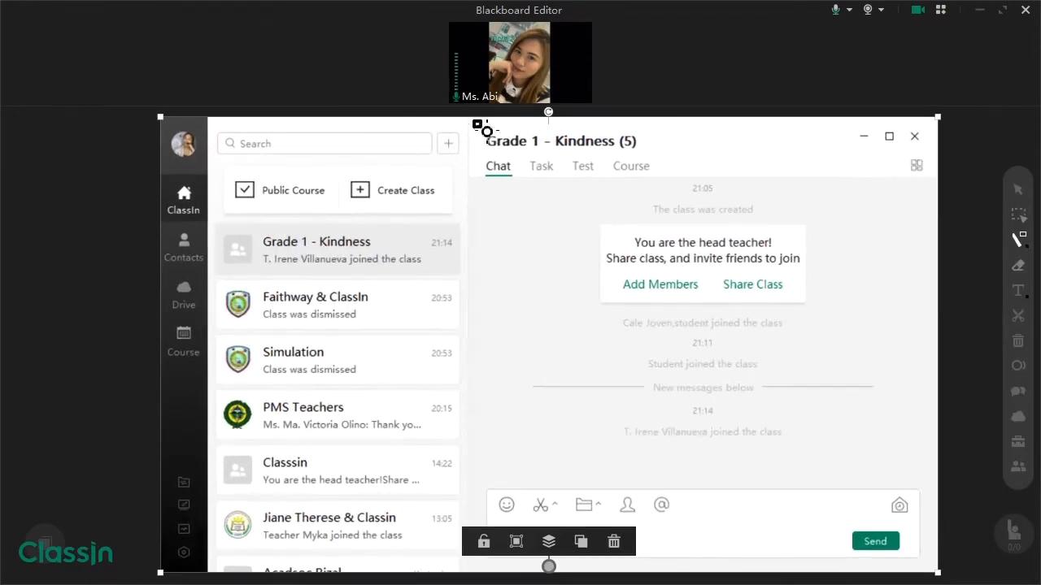
left_click_drag(473, 121, 648, 155)
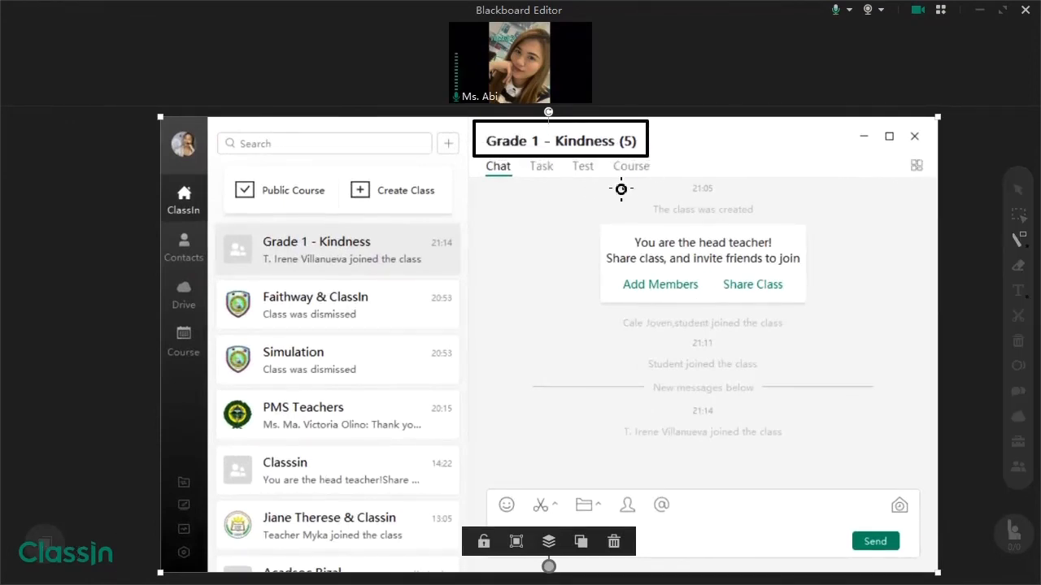
mouse_move(608, 184)
left_mouse_down()
mouse_move(656, 167)
mouse_move(656, 156)
left_mouse_up()
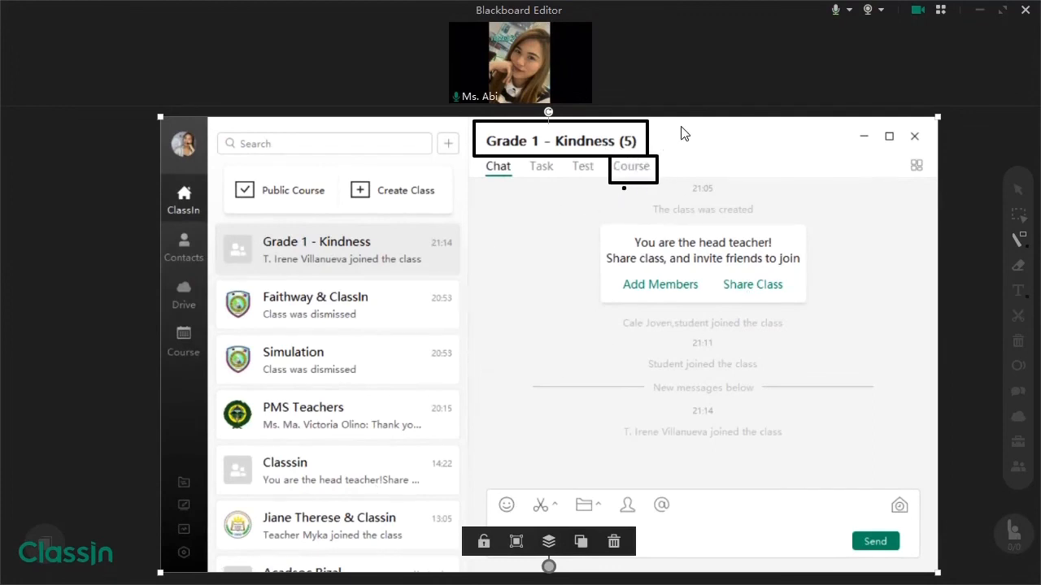
left_click(1018, 214)
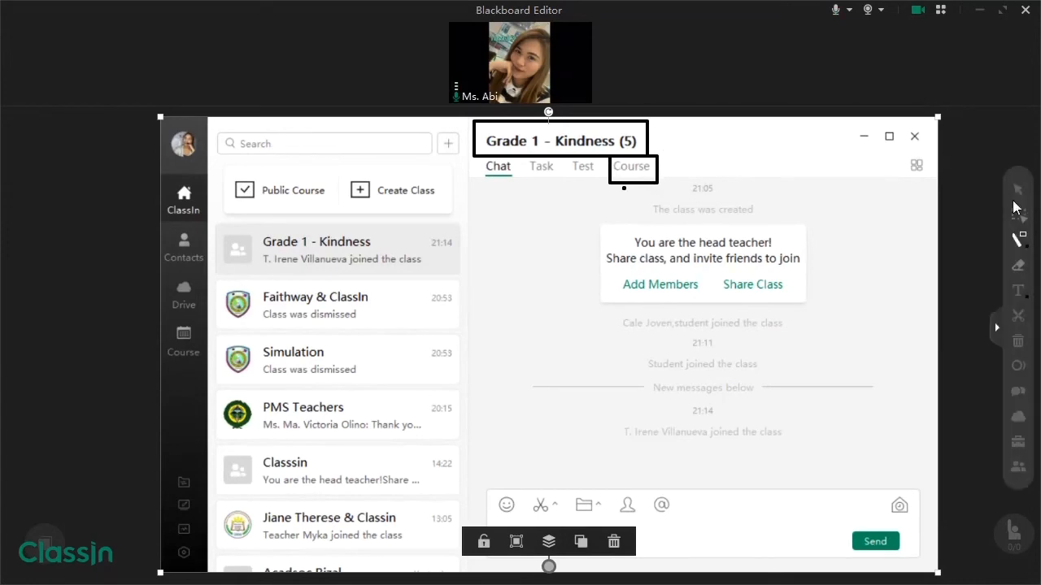
- Paste and shrink a Course tab snapshot, then underline and box Not Start (58)
key("ctrl+v")
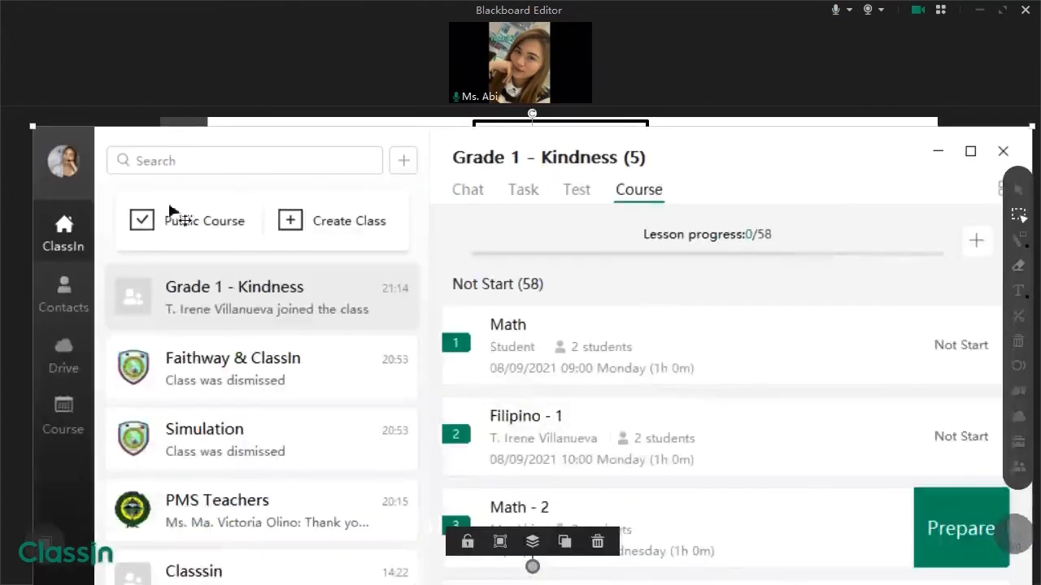
left_click_drag(31, 124, 257, 262)
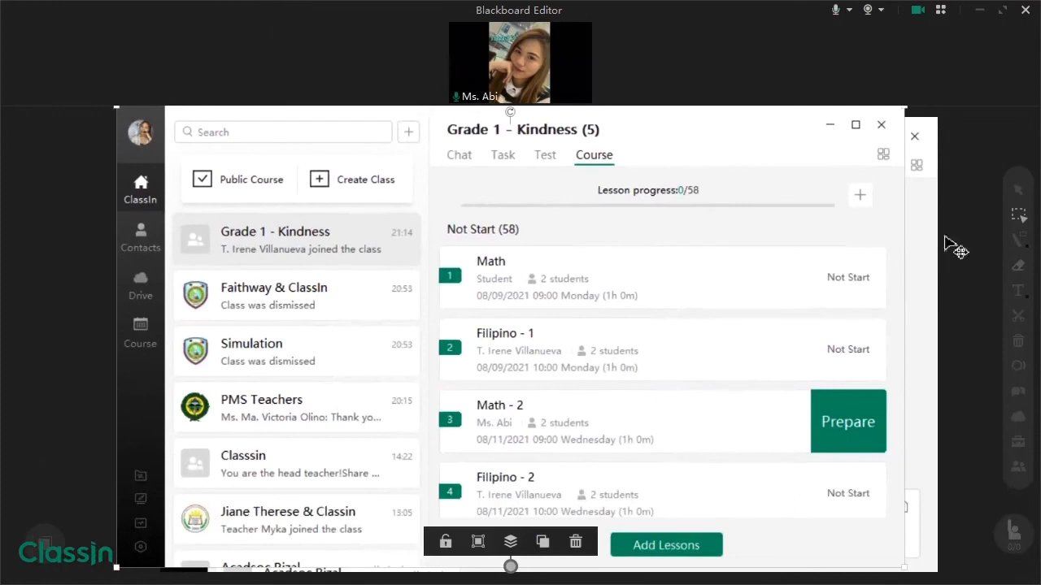
left_click(1015, 237)
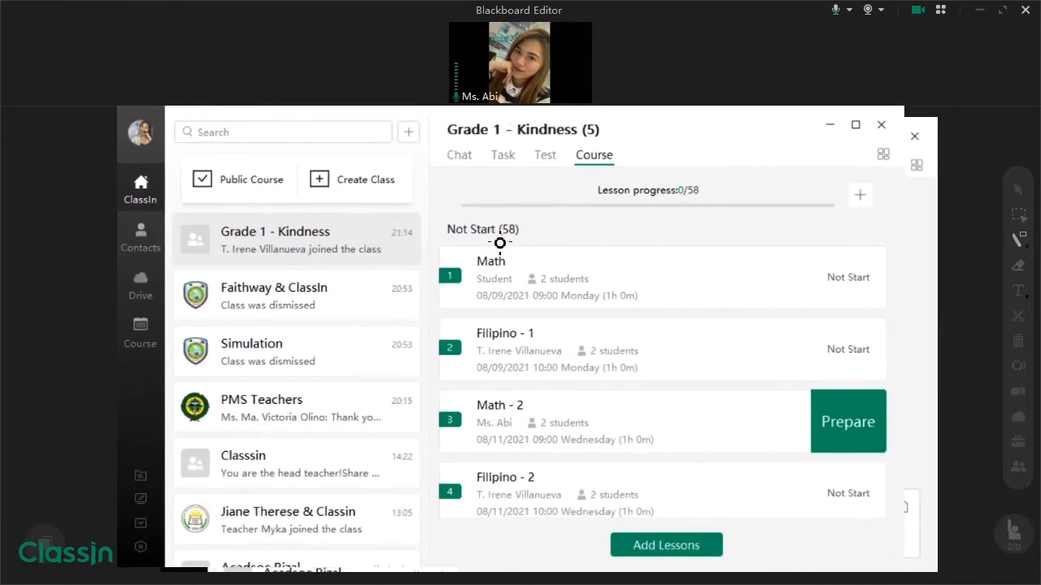
left_click_drag(495, 241, 527, 243)
left_click_drag(436, 212, 539, 245)
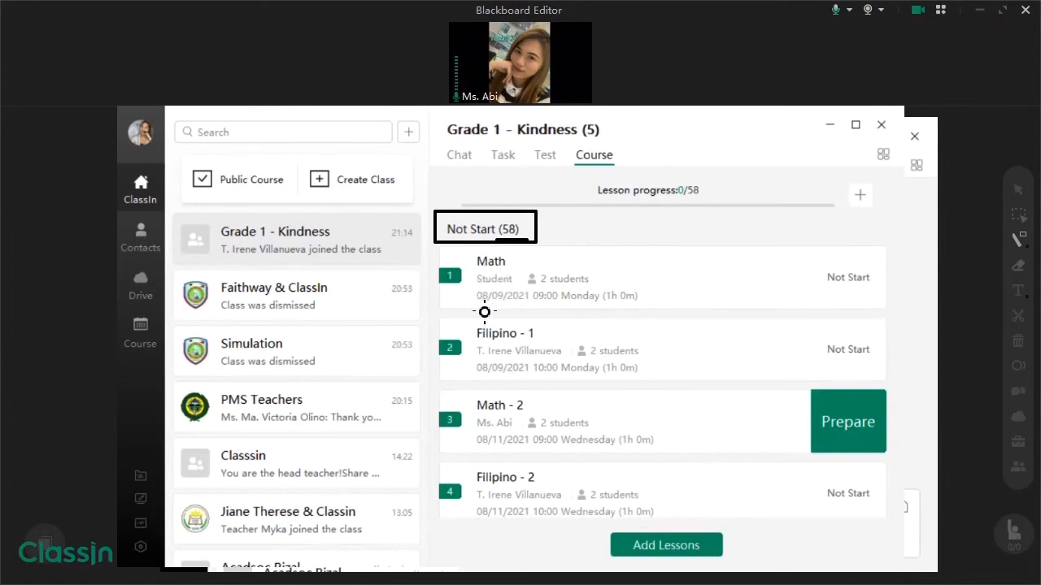
- Box the Not Start labels of Math and Filipino - 1, and mark the Math - 2 row
left_click_drag(814, 262, 877, 288)
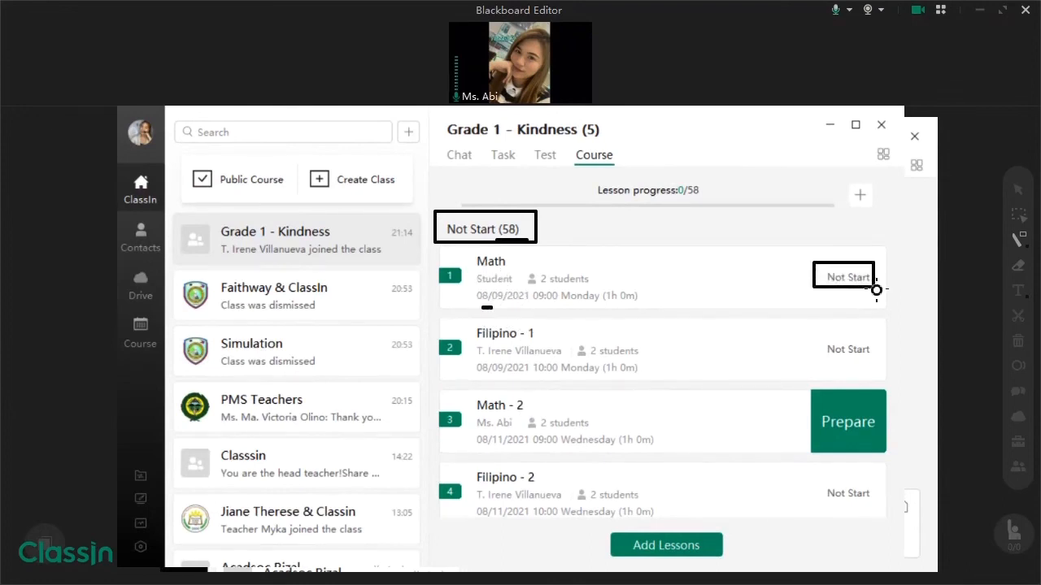
left_click_drag(814, 336, 871, 364)
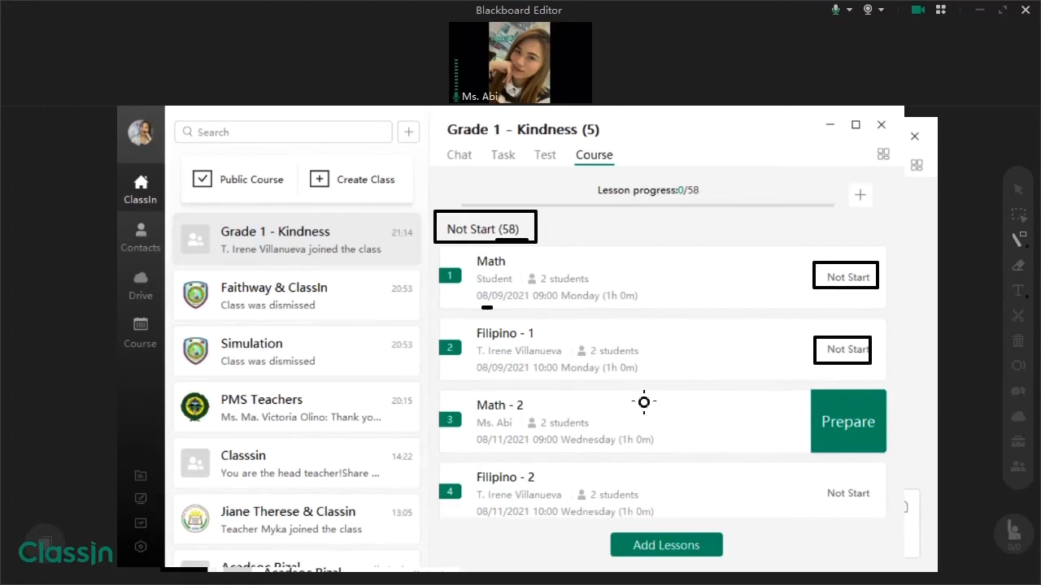
mouse_move(435, 389)
left_mouse_down()
mouse_move(927, 474)
mouse_move(894, 461)
left_mouse_up()
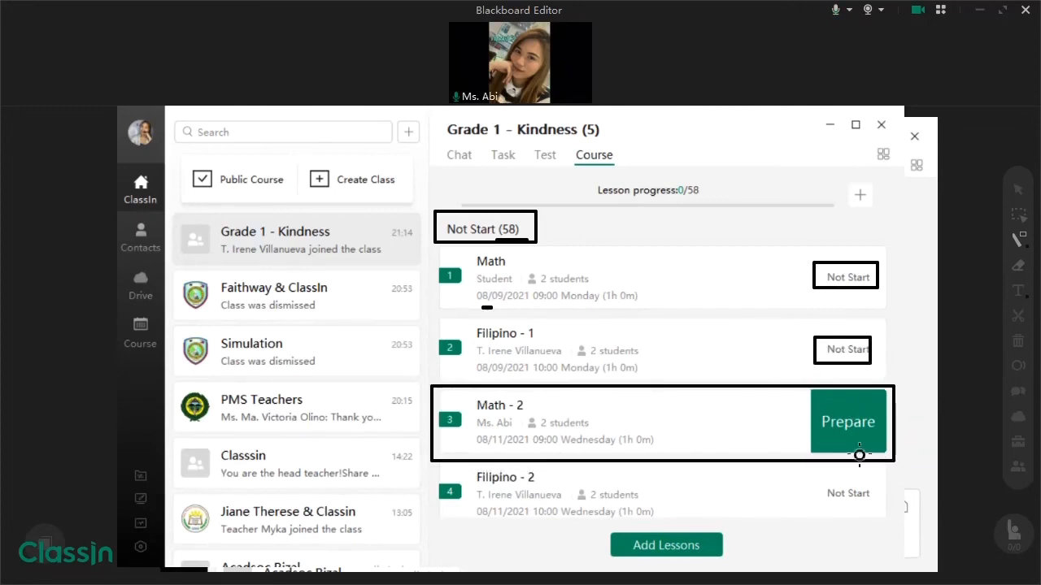
left_click_drag(834, 438, 863, 437)
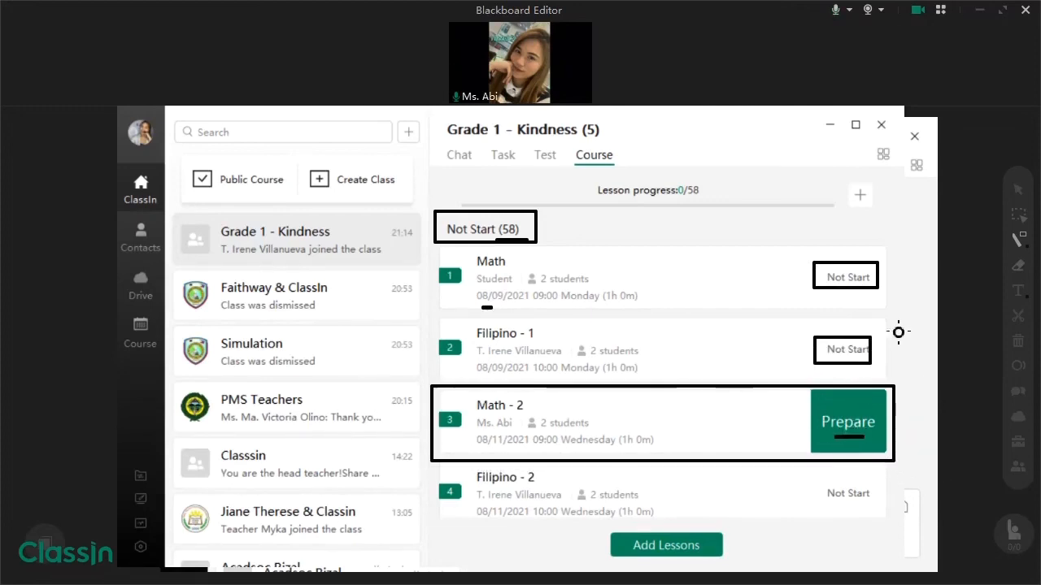
left_click(1017, 235)
left_click(1019, 217)
left_click(858, 301)
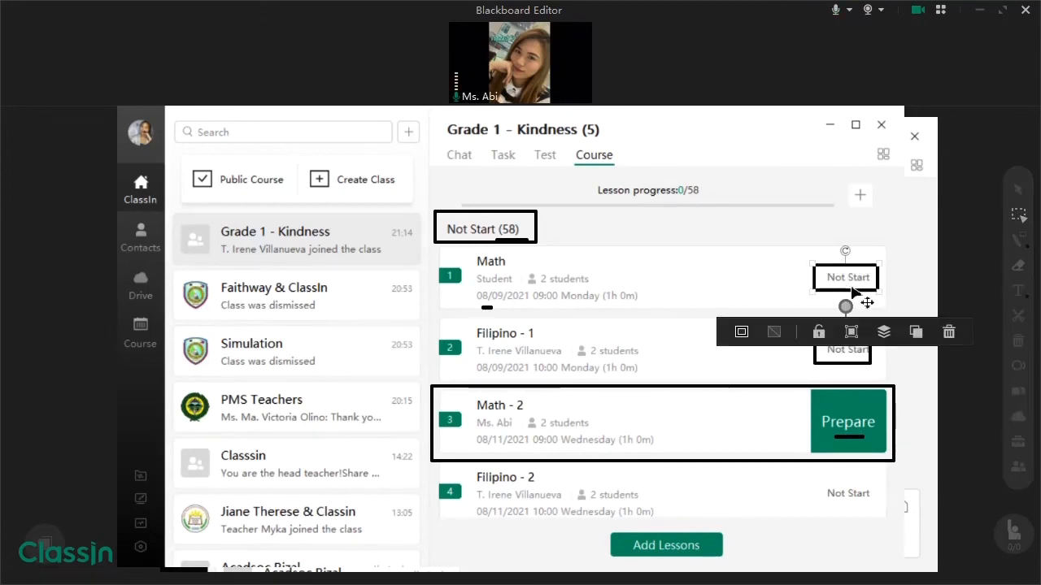
left_click(1013, 238)
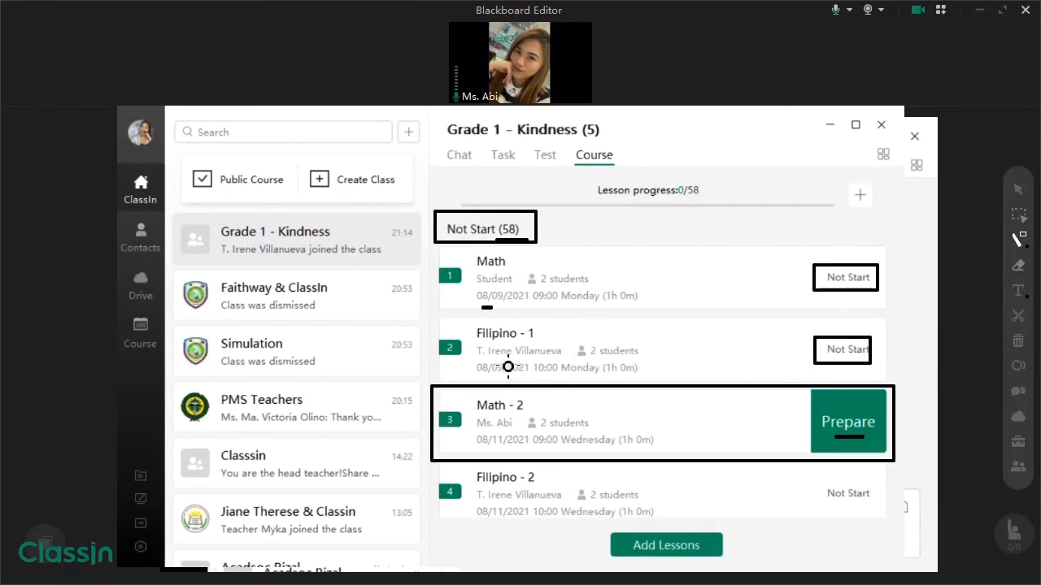
- Underline the Filipino - 1 teacher and mark the Math lesson dates and Math - 2 row
left_click_drag(504, 362, 530, 362)
left_click_drag(482, 307, 510, 285)
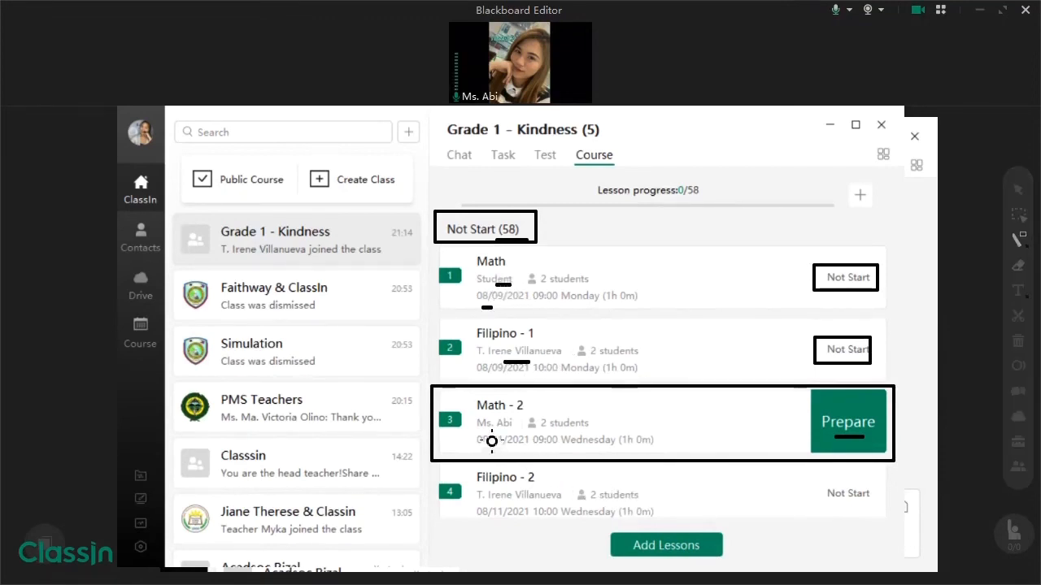
left_click_drag(486, 432, 530, 440)
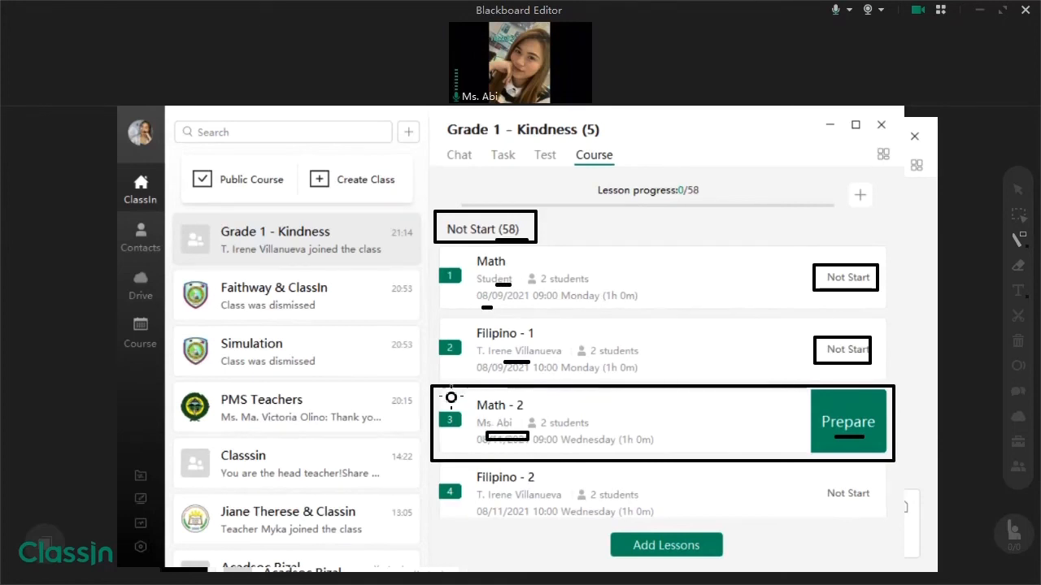
mouse_move(439, 384)
left_mouse_down()
mouse_move(801, 473)
mouse_move(894, 461)
left_mouse_up()
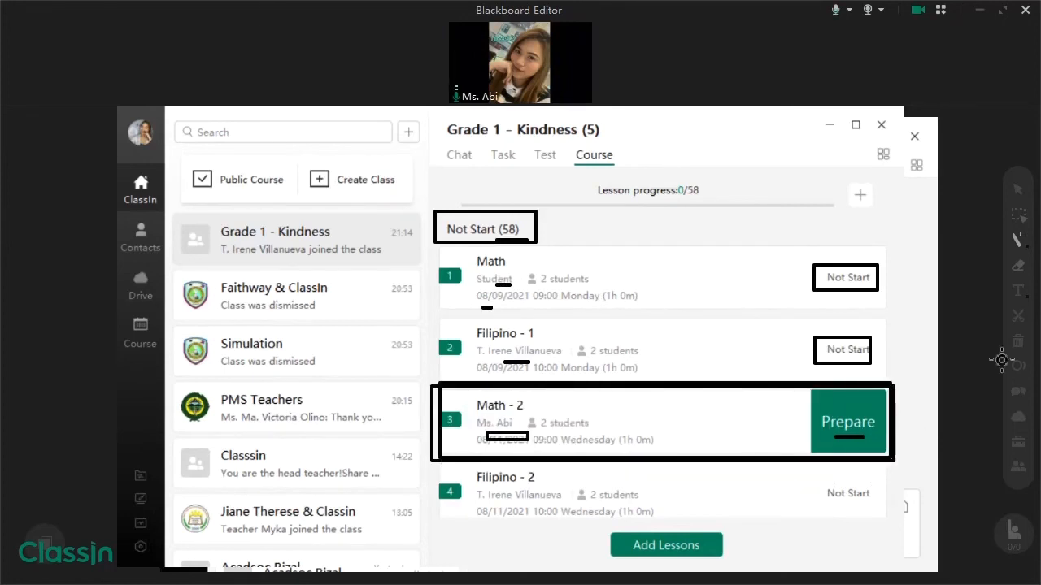
- Delete the large box, date box and Prepare dash from the Math - 2 row
left_click(1018, 214)
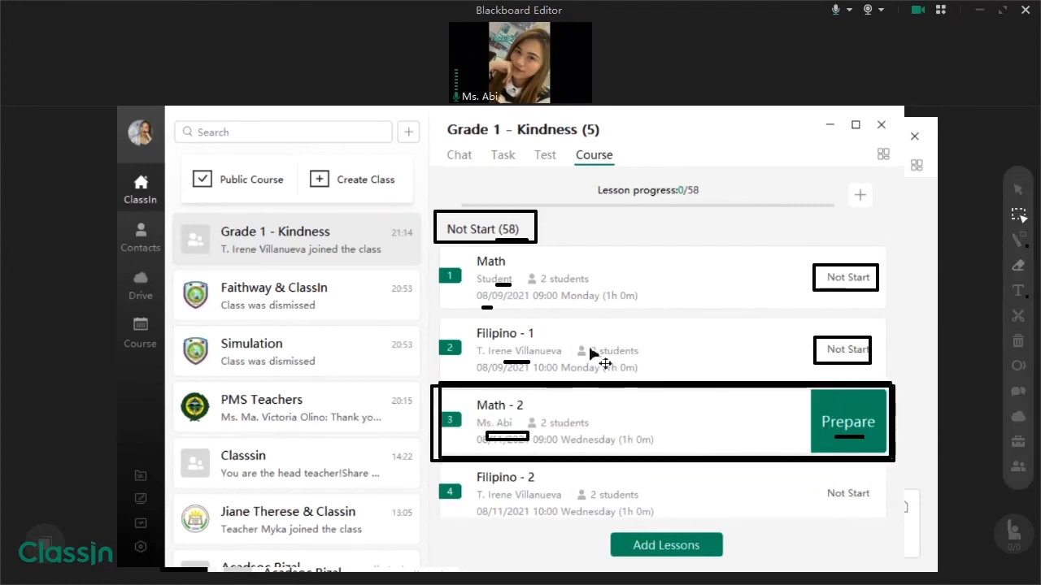
left_click(843, 445)
key("Delete")
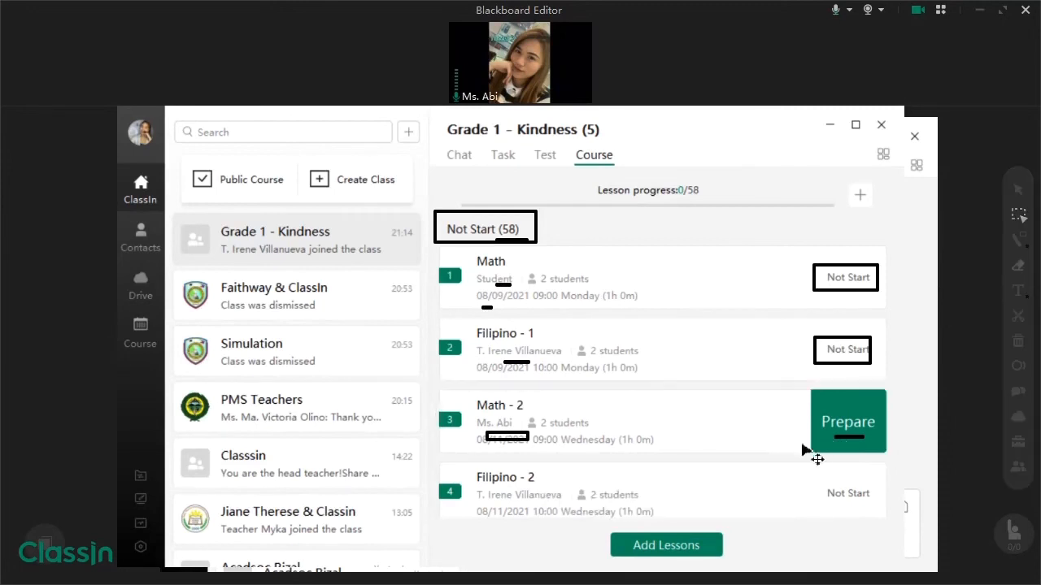
left_click(515, 440)
key("Delete")
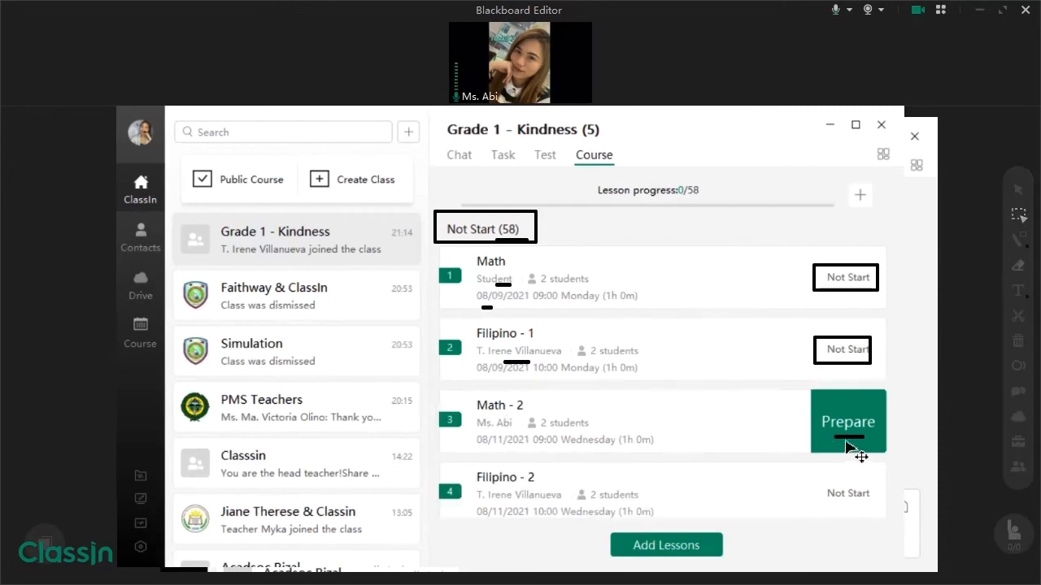
left_click(849, 441)
key("Delete")
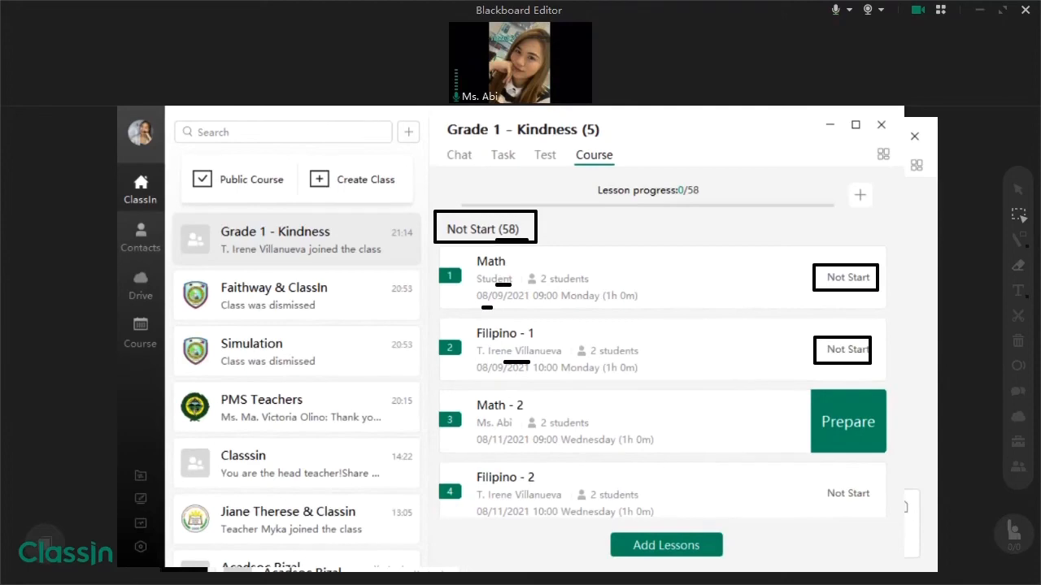